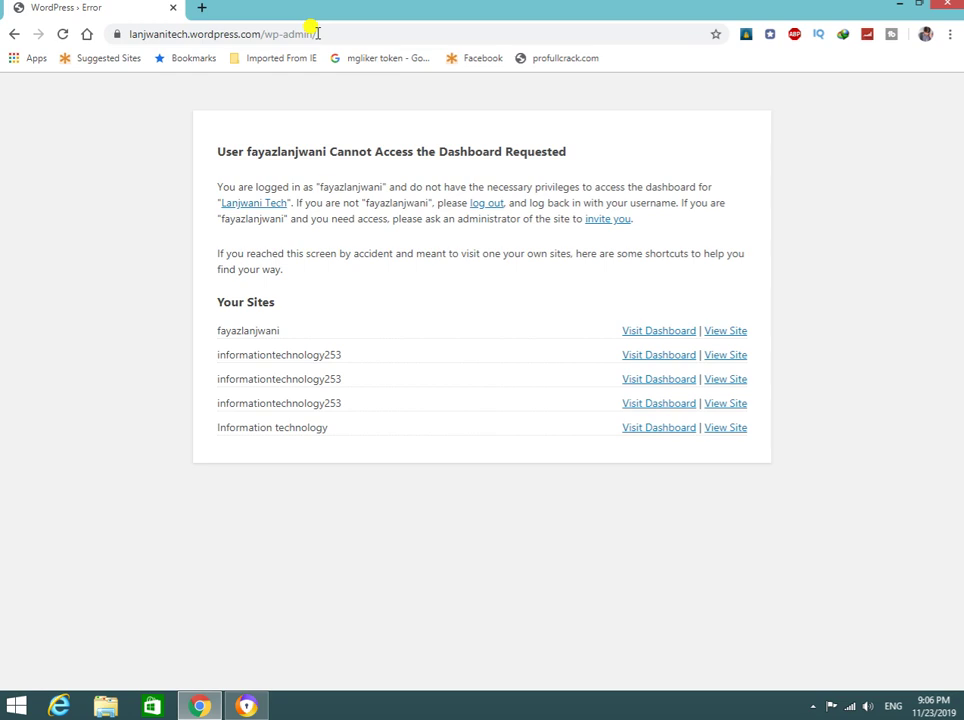
Go back to the Lanjwani Tech home page and open its admin dashboard at lanjwanitech.wordpress.com/wp-admin.
click(12, 34)
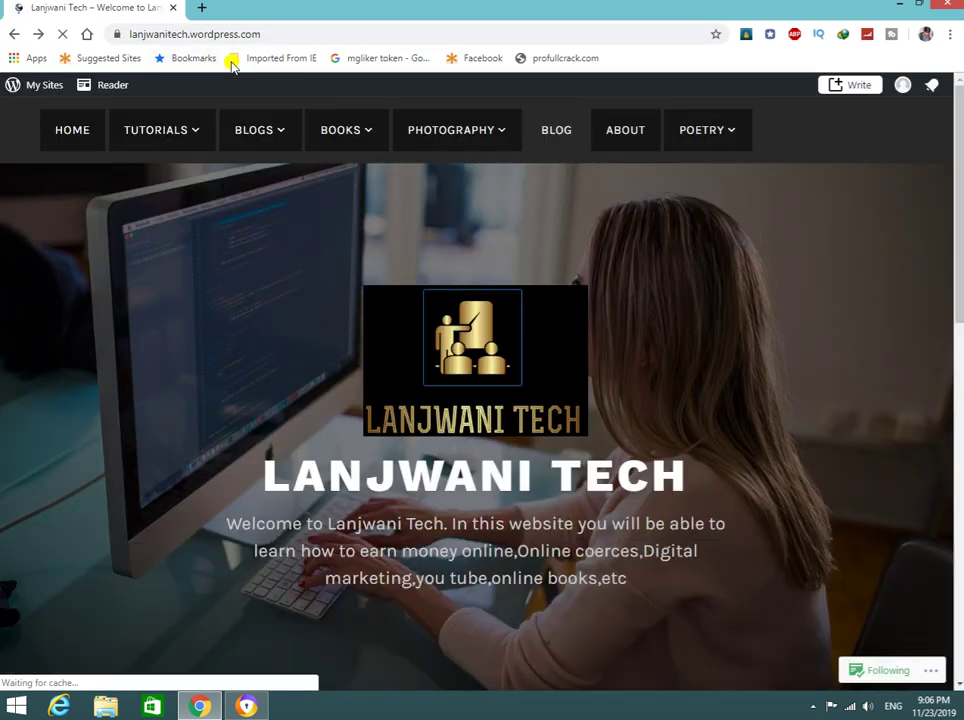
click(286, 32)
click(296, 35)
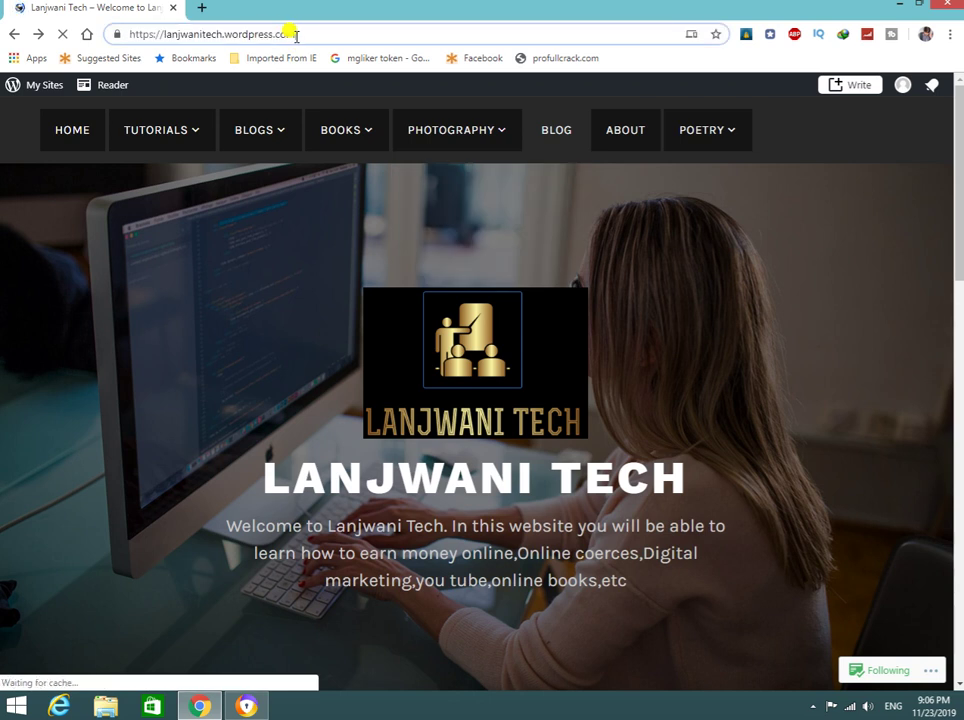
text(/)
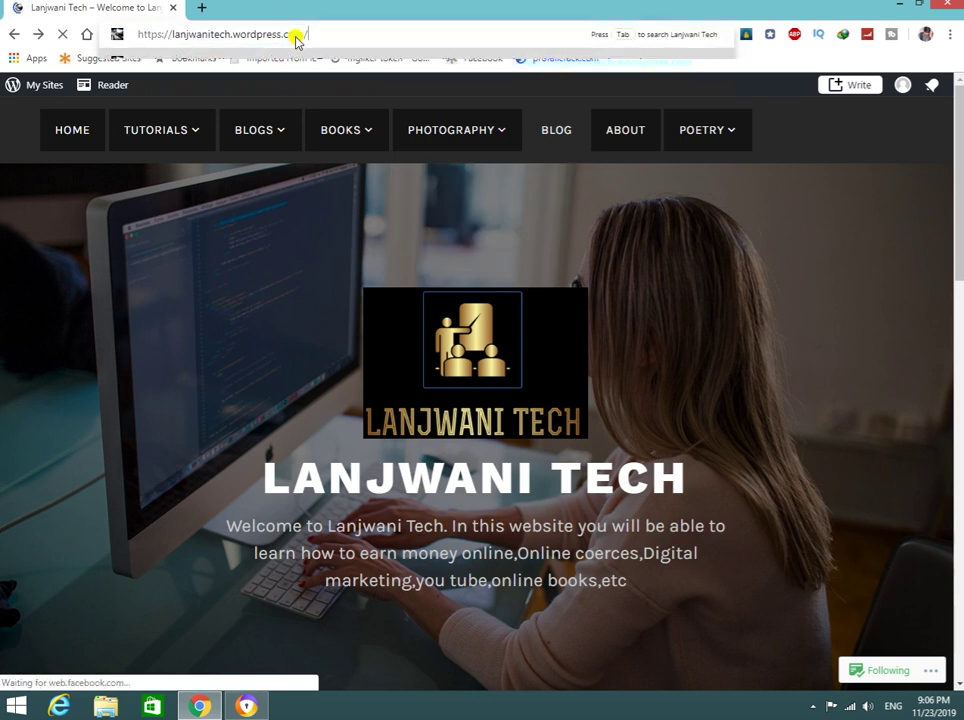
text(wp)
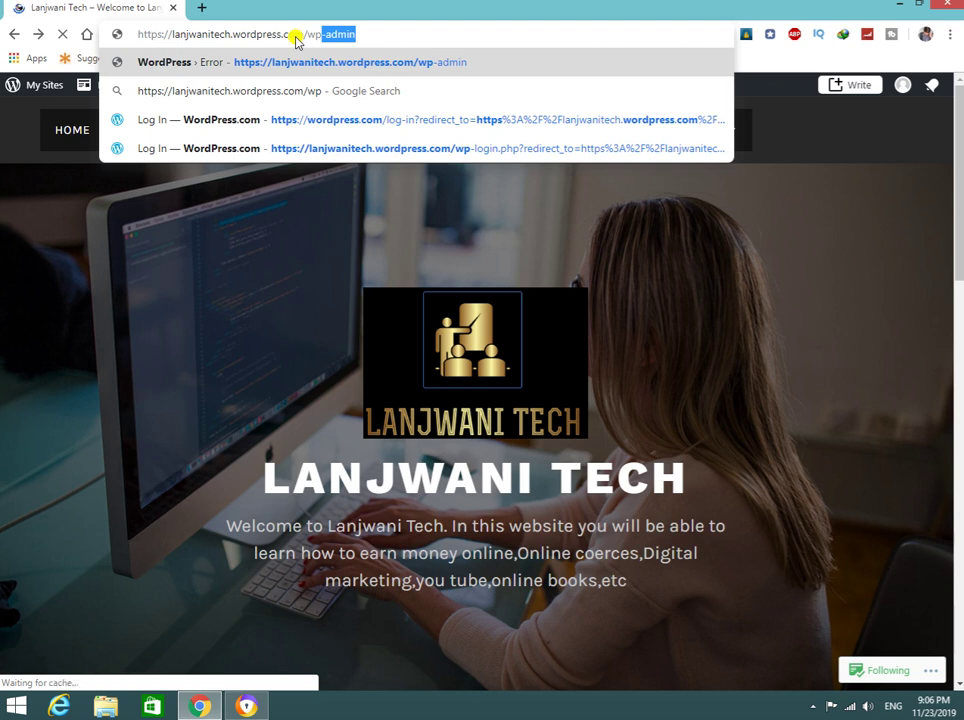
key(Return)
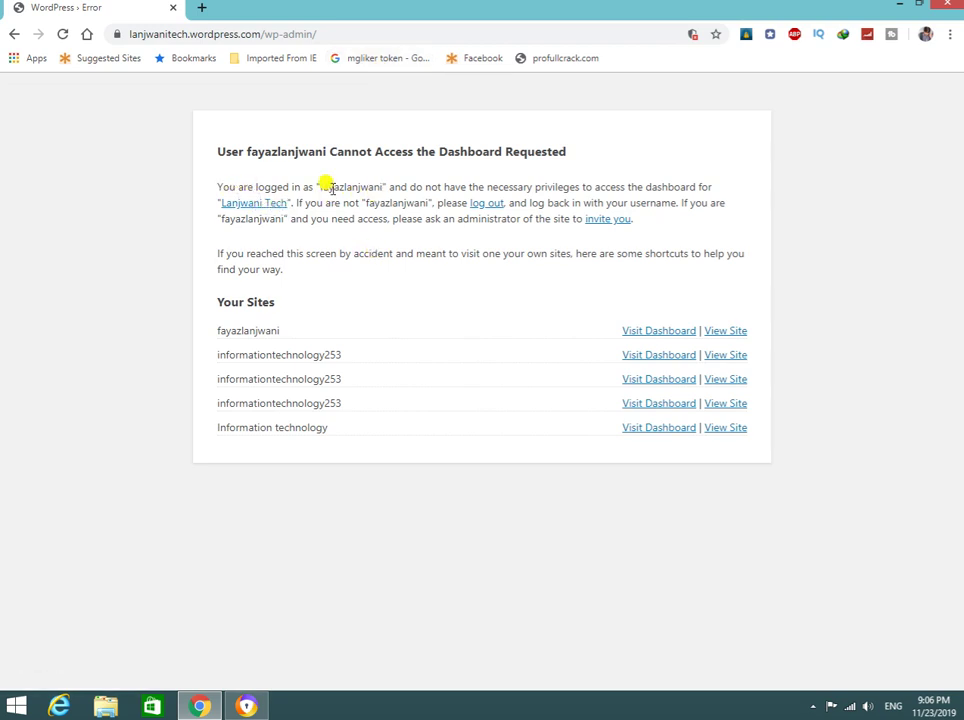
Follow the Lanjwani Tech link on the access error page and load the site's address again with /wp-admin appended.
click(264, 206)
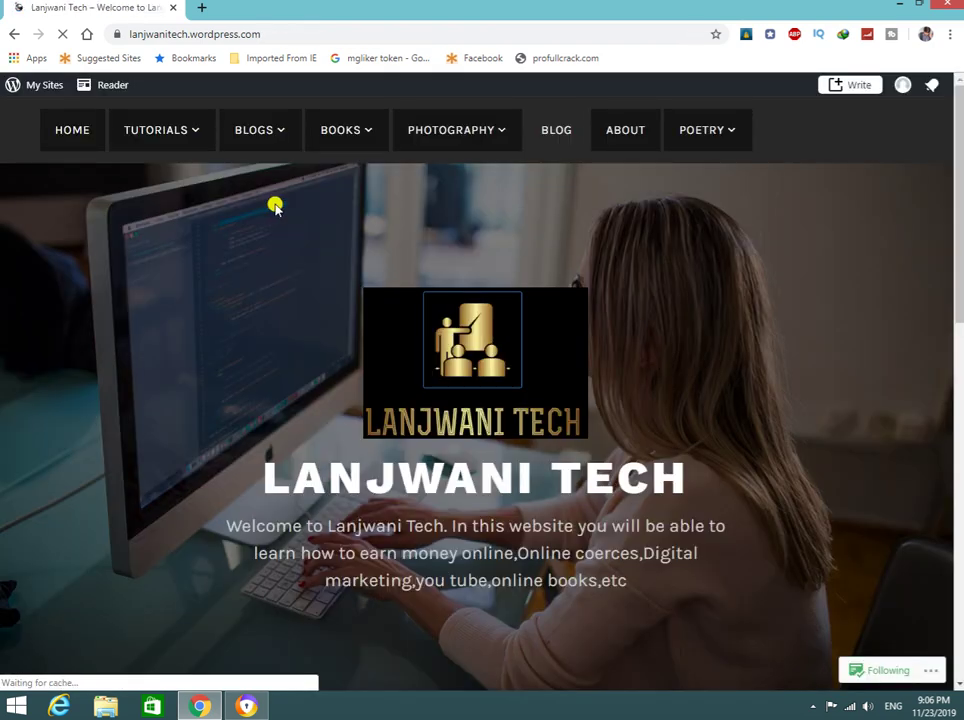
click(281, 31)
click(287, 34)
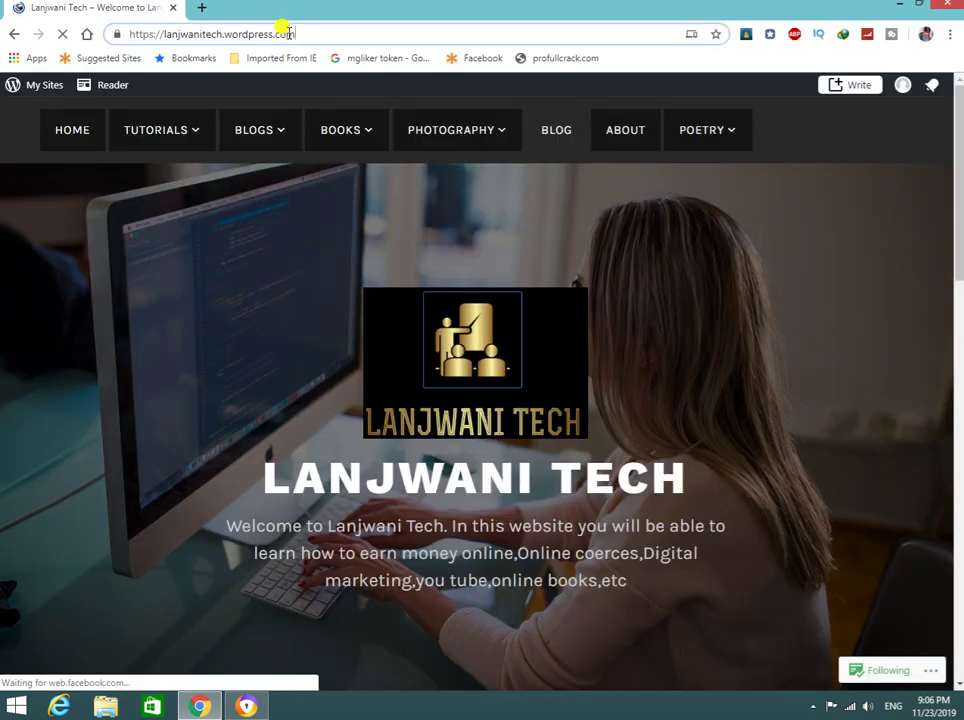
text(/)
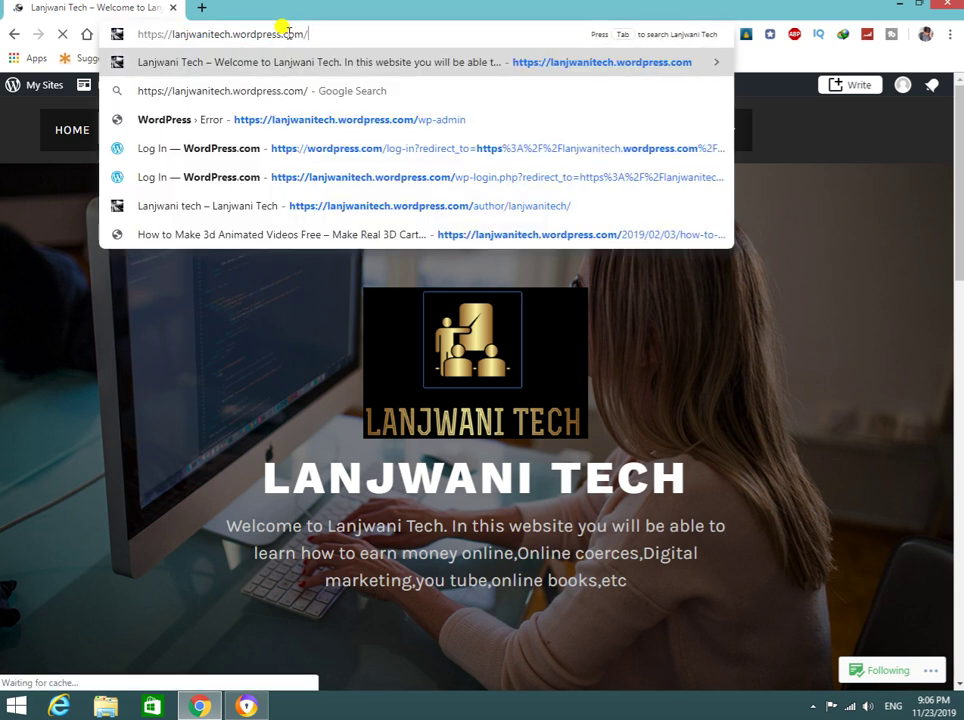
text(w)
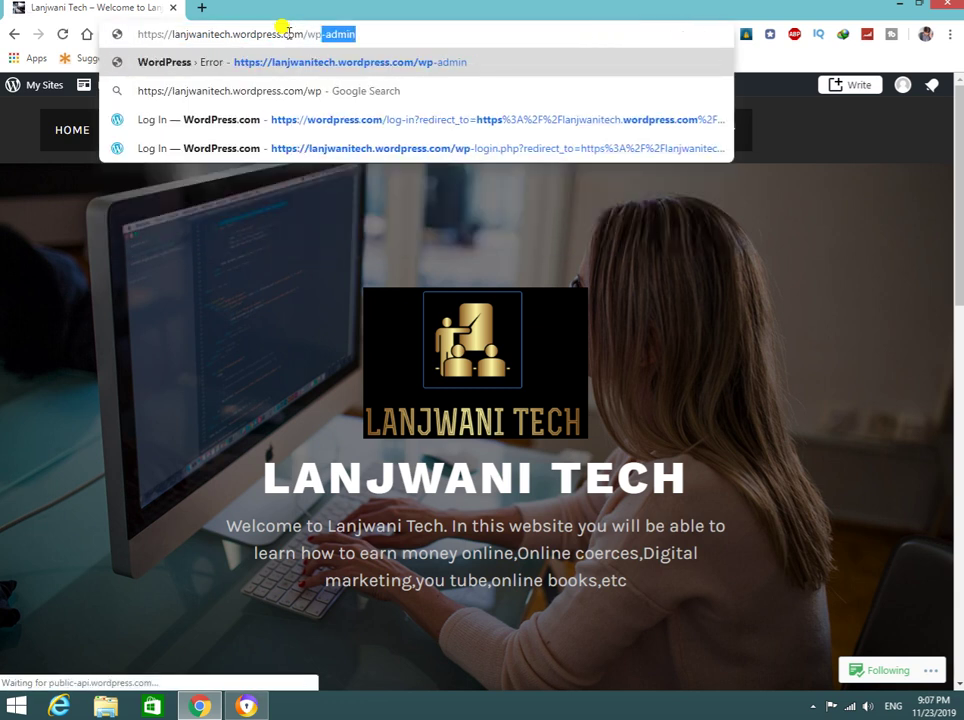
text(p)
key(Return)
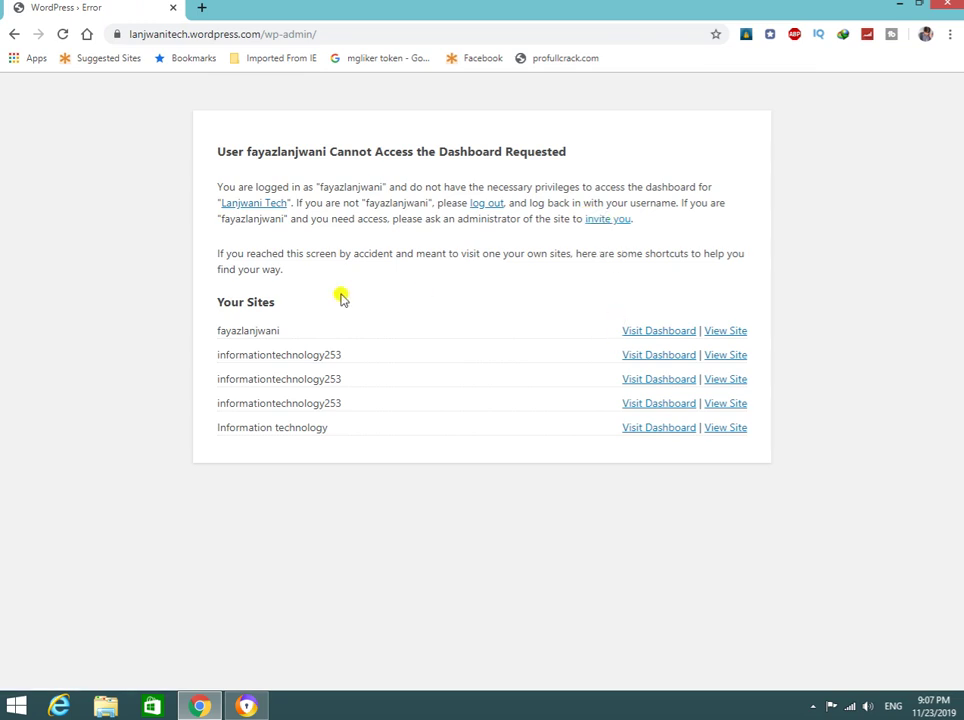
Visit the dashboard of the first site under Your Sites and list all of its posts.
click(676, 331)
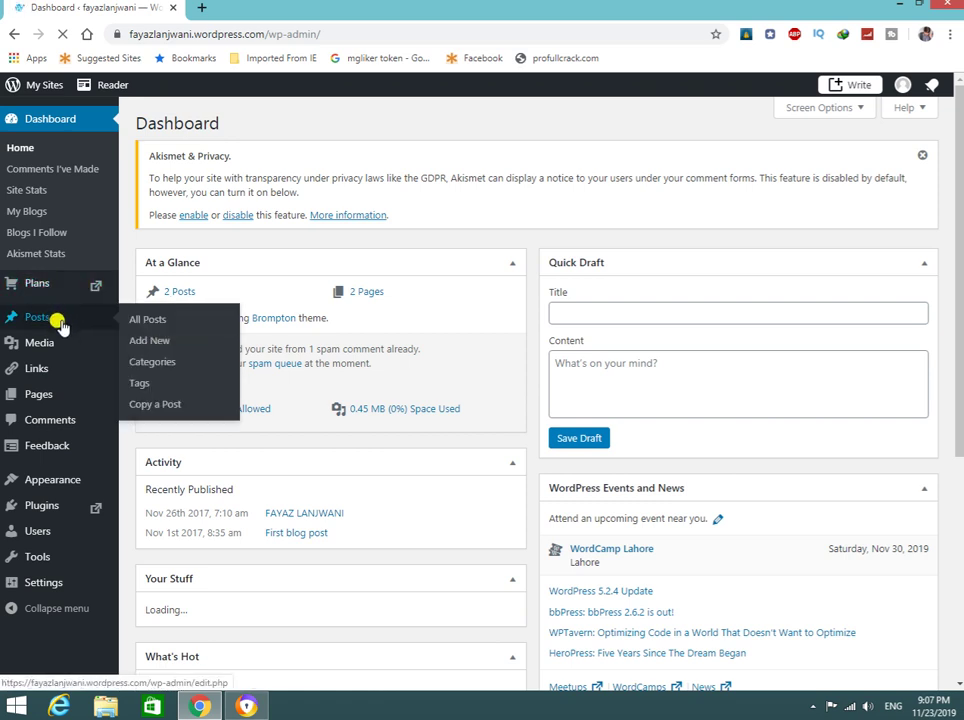
click(163, 319)
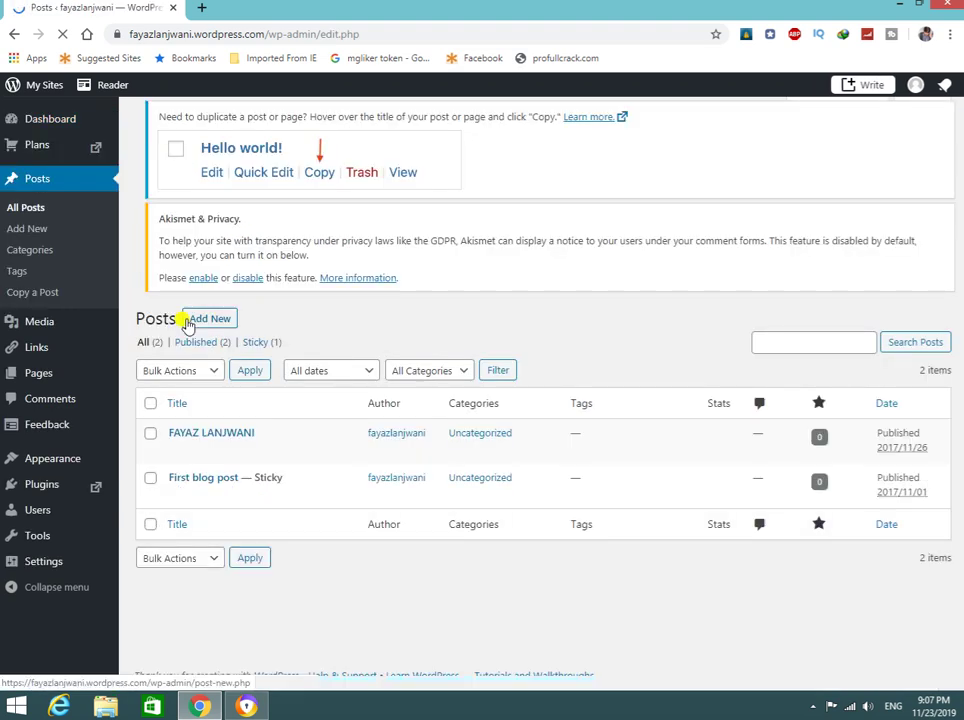
mouse_move(370, 493)
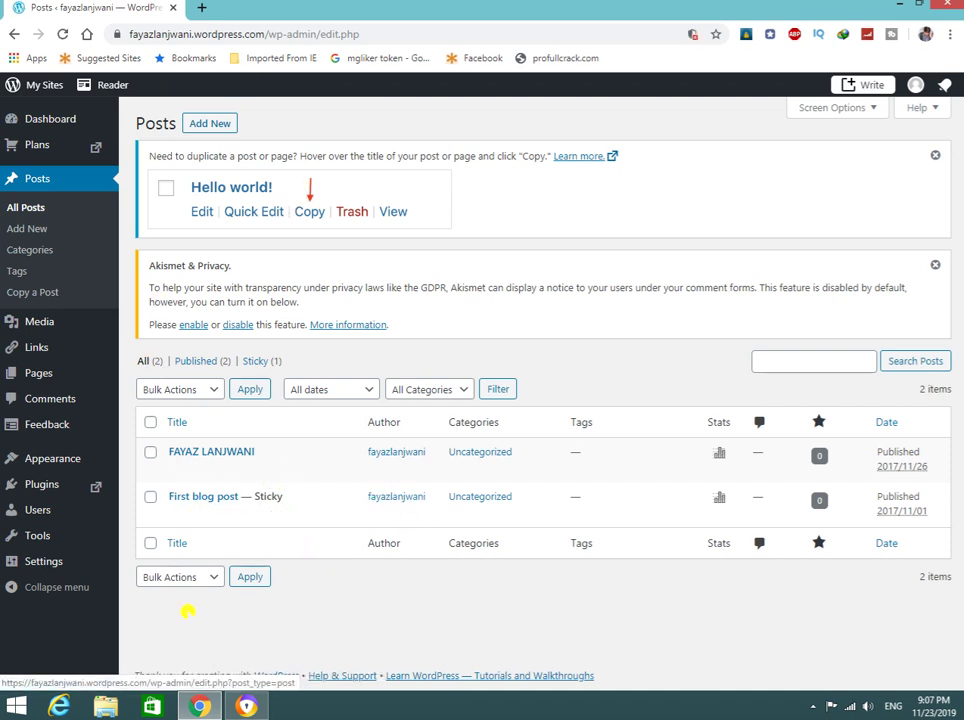
Switch from Chrome to the Avast Secure Browser window with the Lanjwani Tech posts list.
click(205, 707)
click(210, 707)
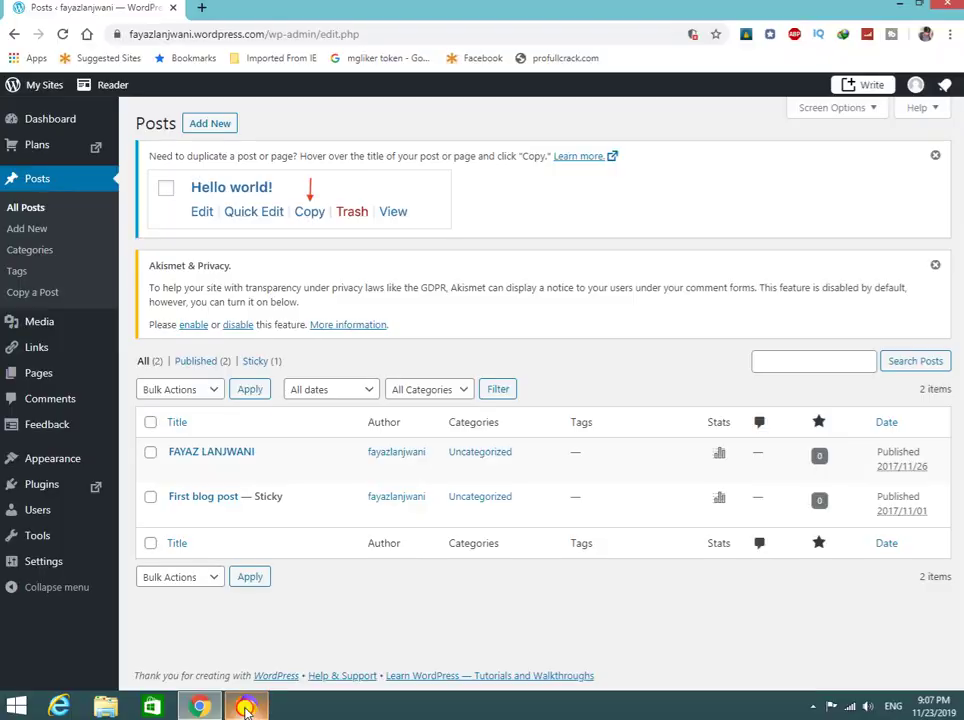
click(246, 707)
click(101, 6)
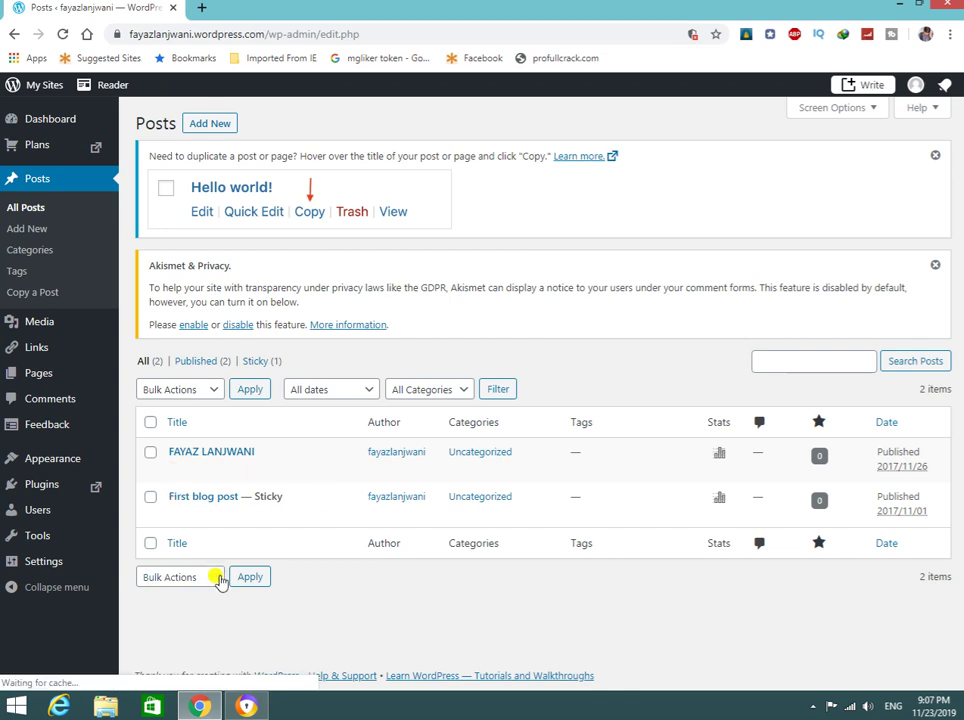
click(204, 704)
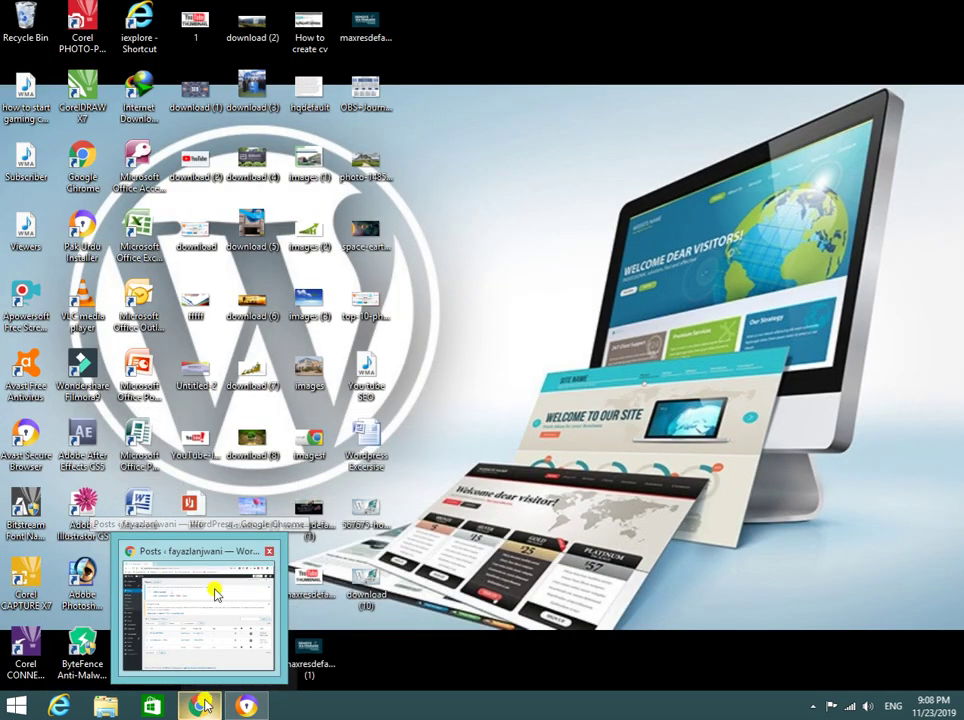
click(202, 704)
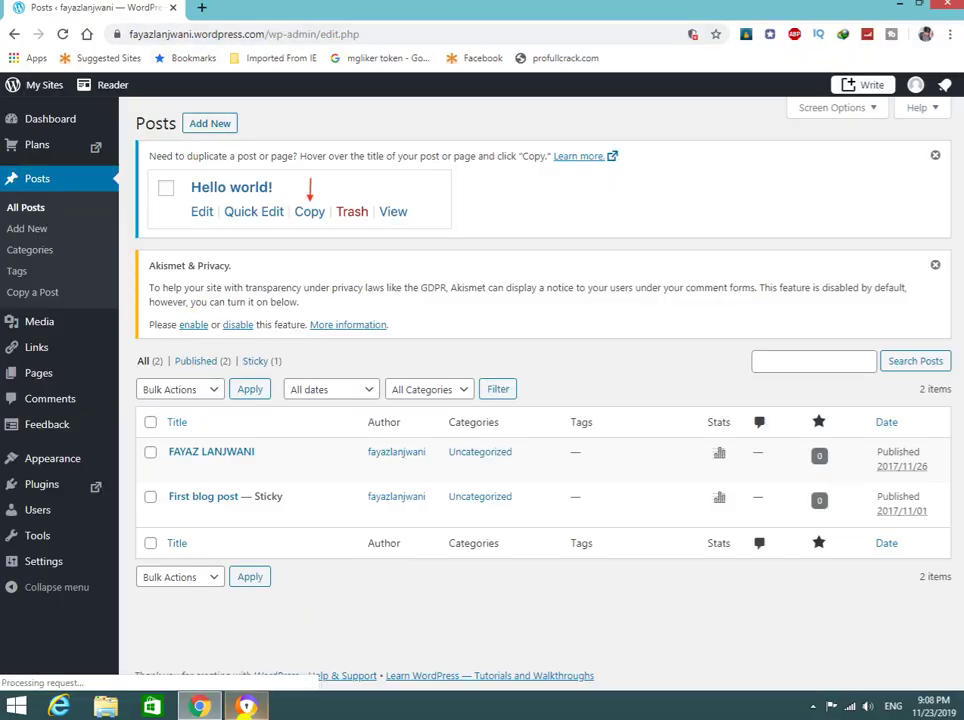
click(248, 706)
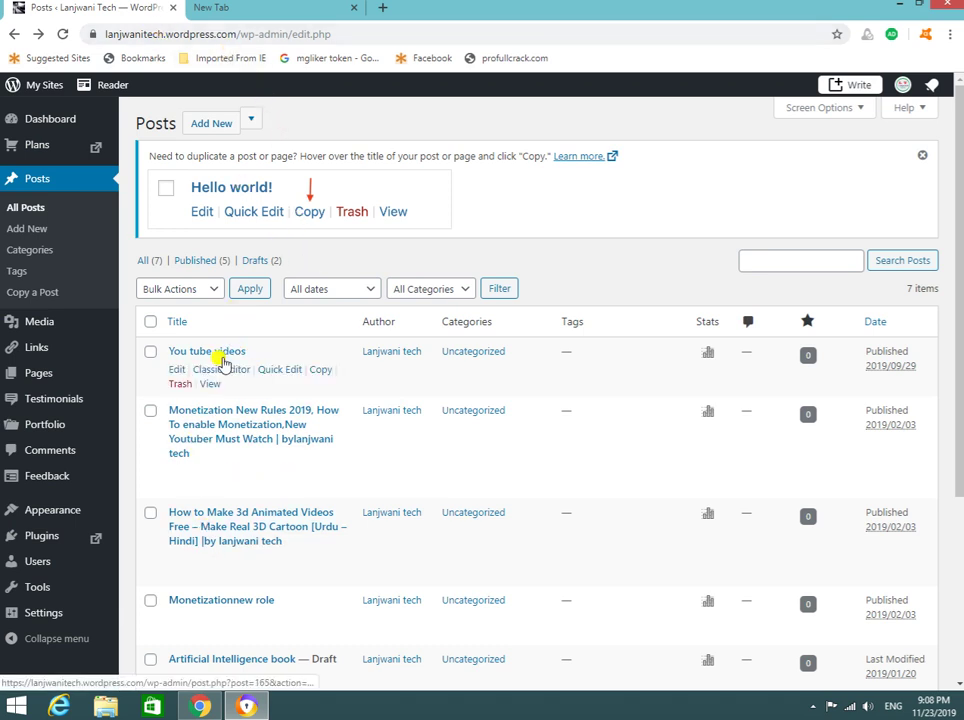
click(390, 7)
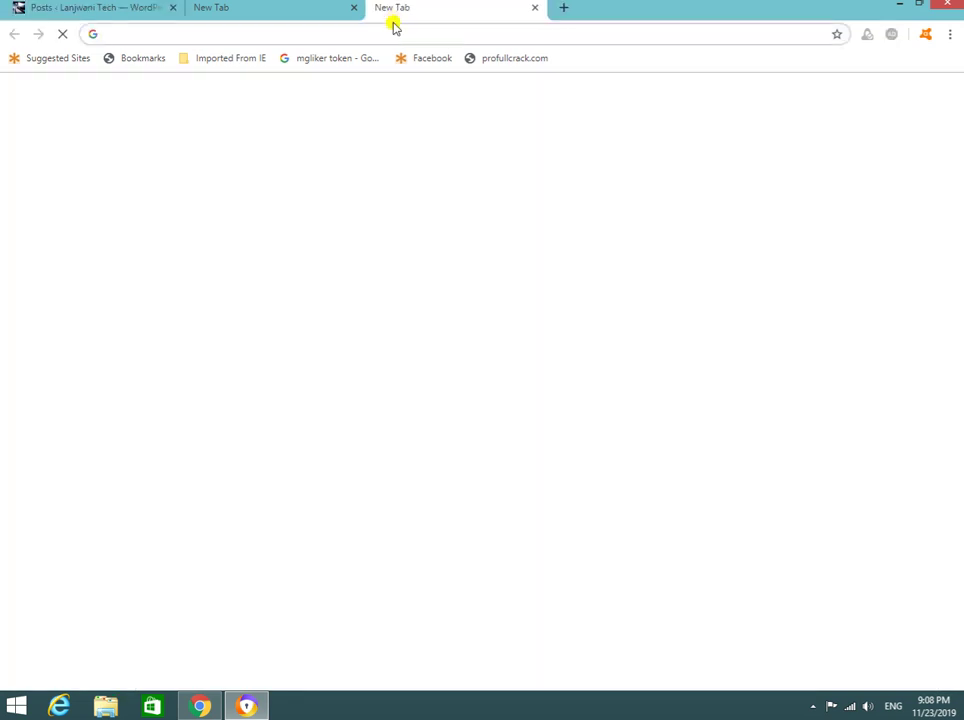
text(www.)
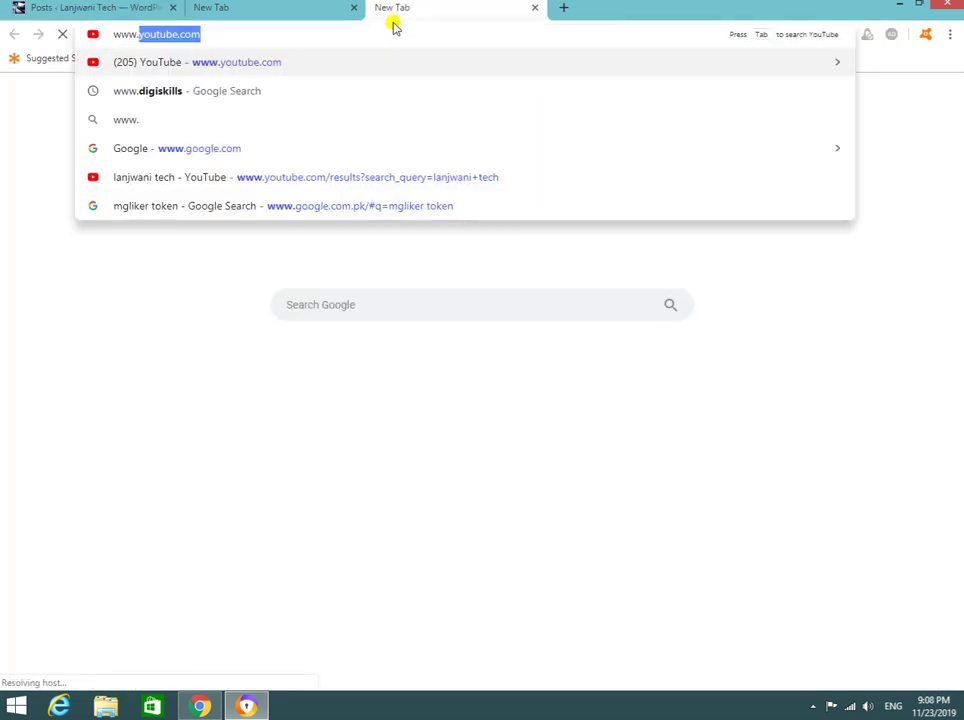
text(lanjwa)
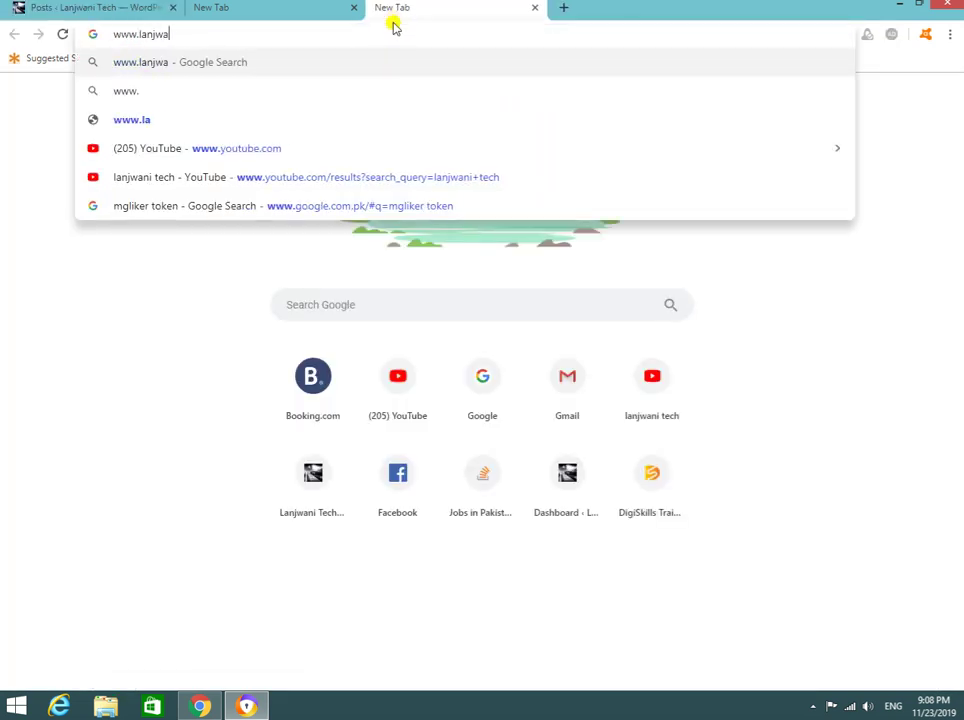
text(nite)
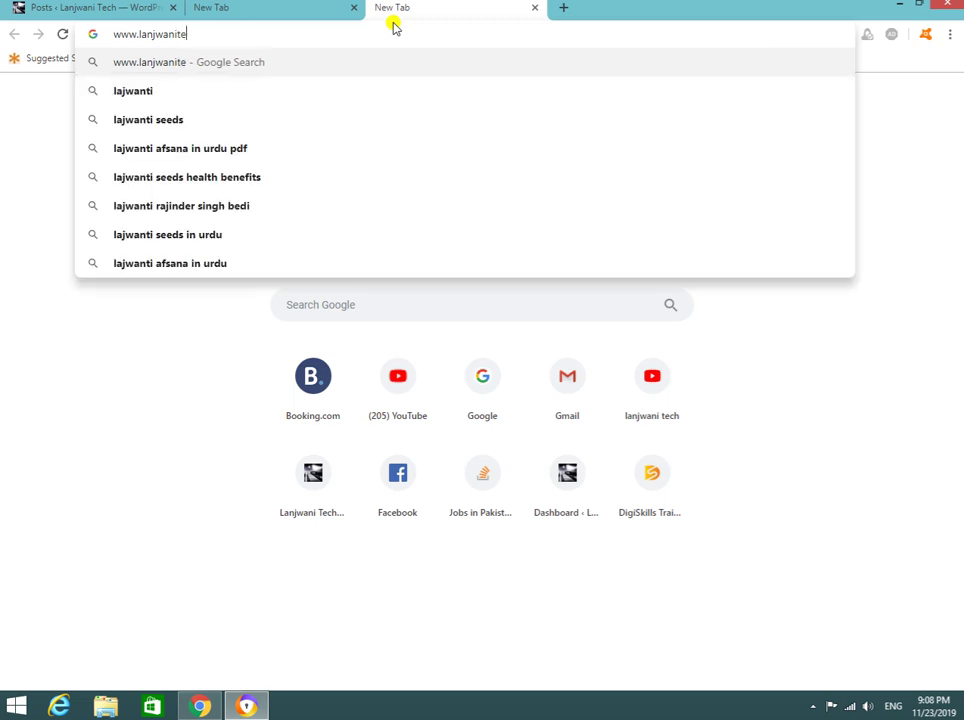
text(ch)
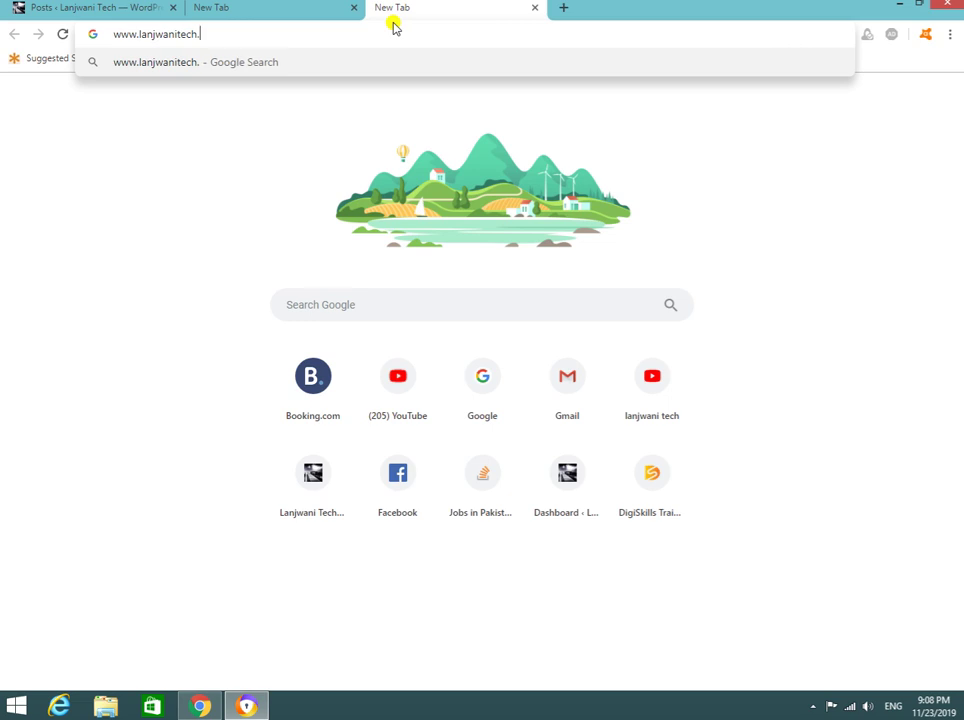
text(.c)
key(BackSpace)
text(wor)
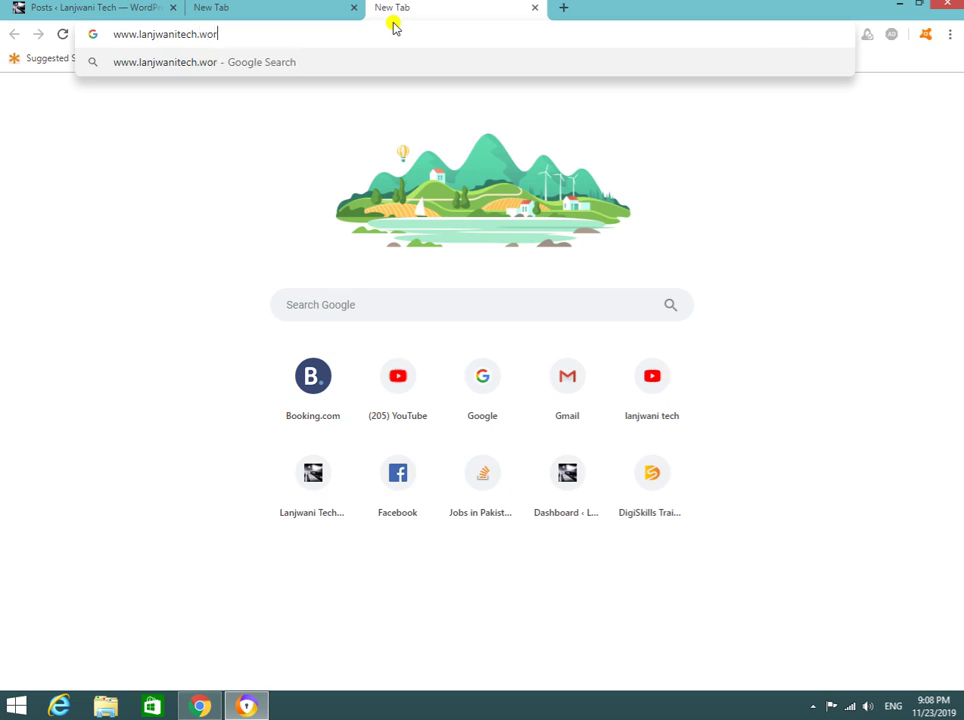
text(dpress.com)
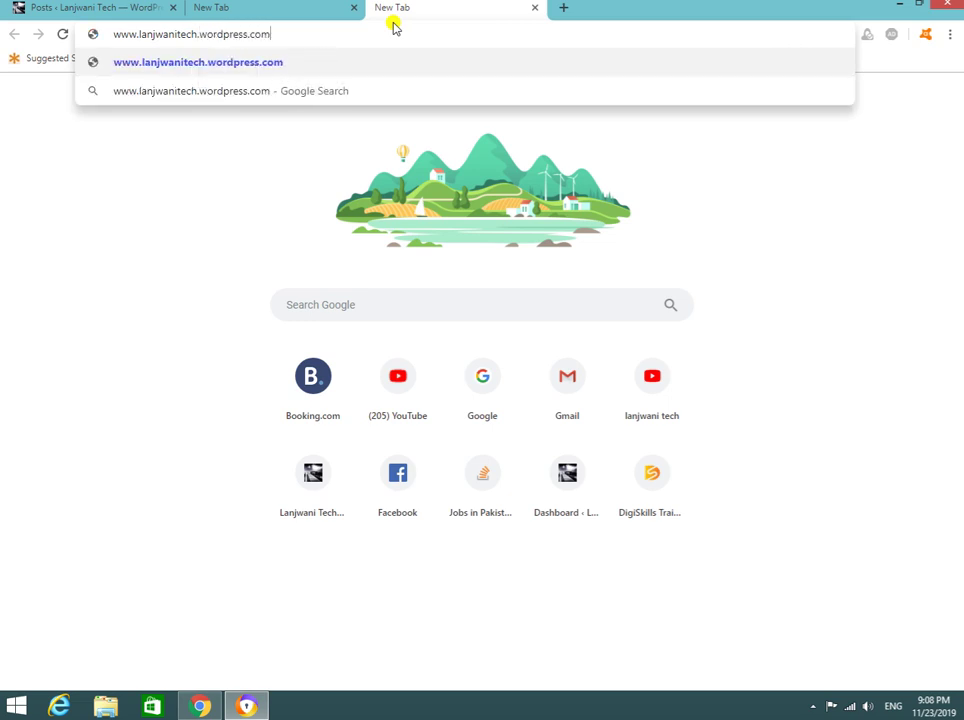
key(Return)
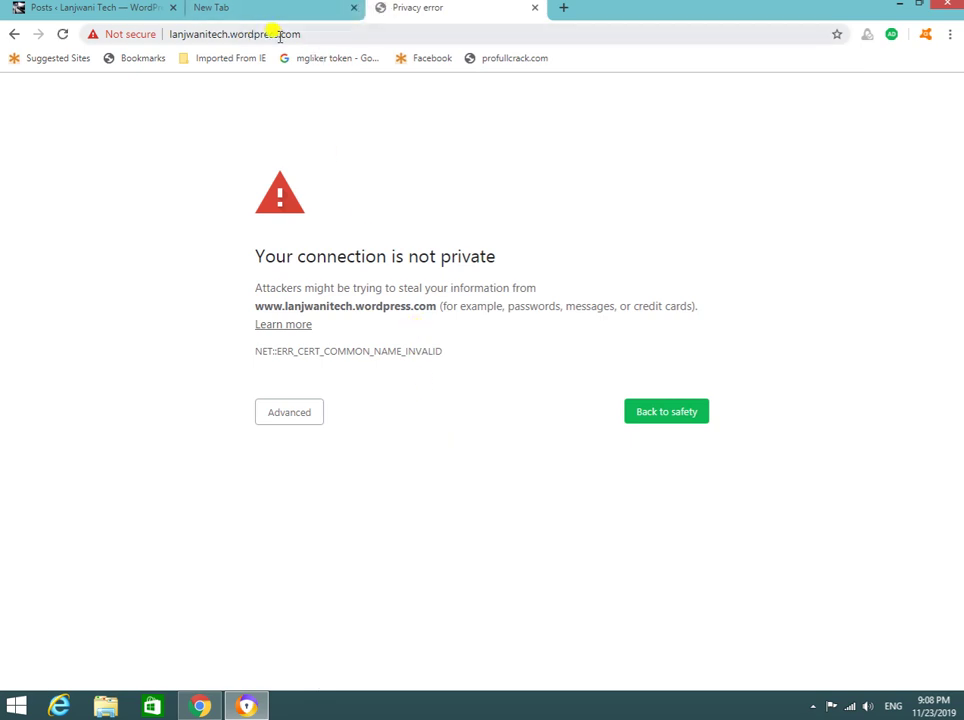
Check the insecure site's connection information and site settings, and leave the privacy error page for safety.
click(115, 34)
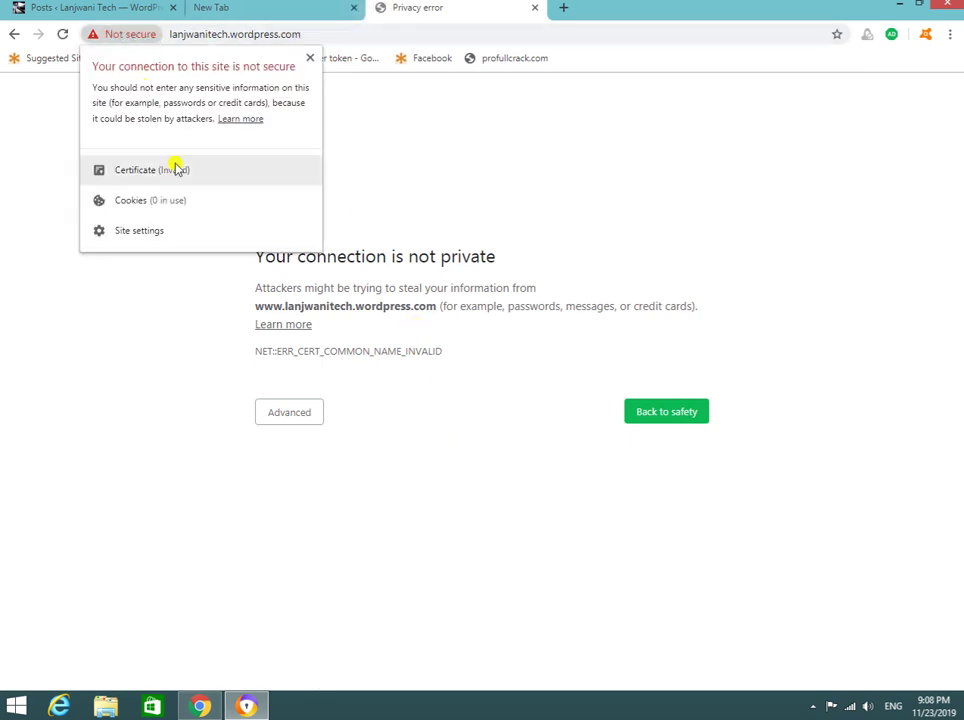
click(190, 229)
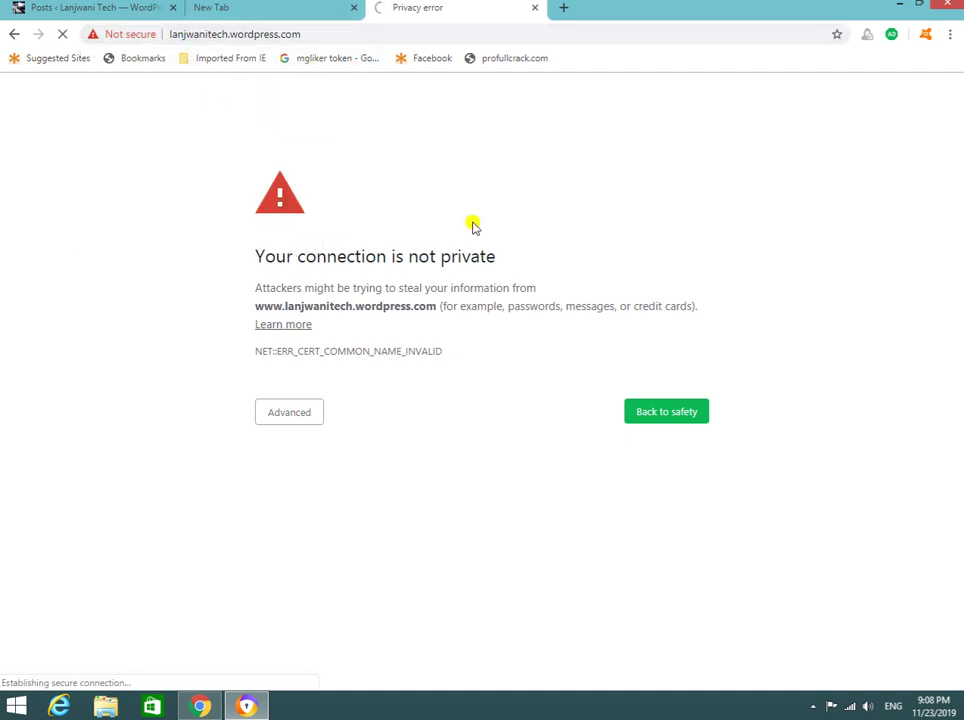
click(661, 418)
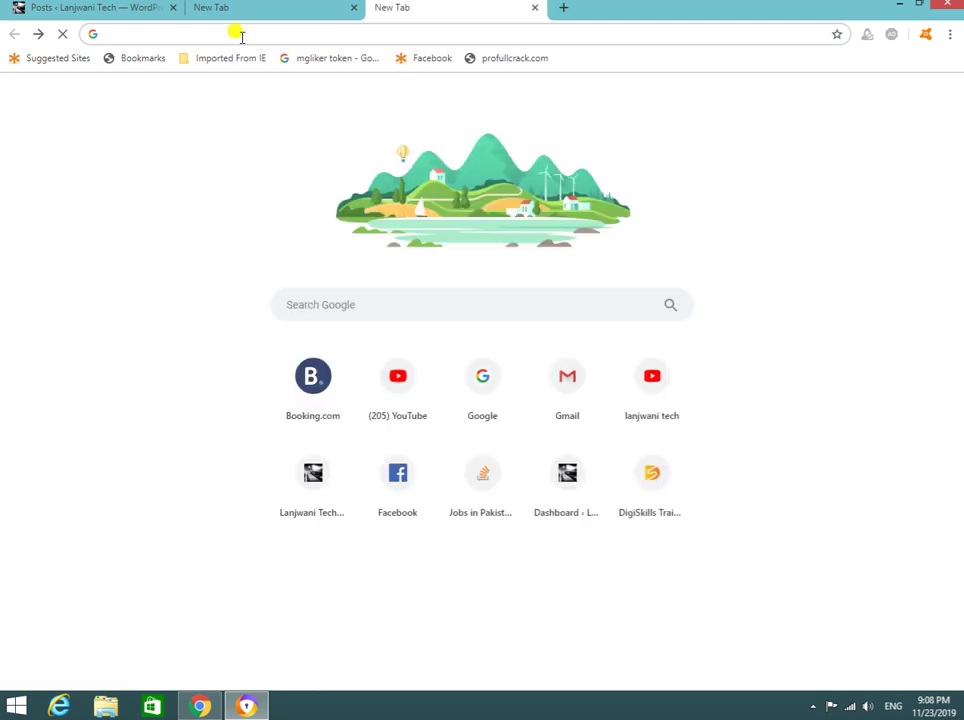
Search Google for "lanjwani tech.wordpress.com" and open the Lanjwani Tech - WordPress.com result.
click(490, 400)
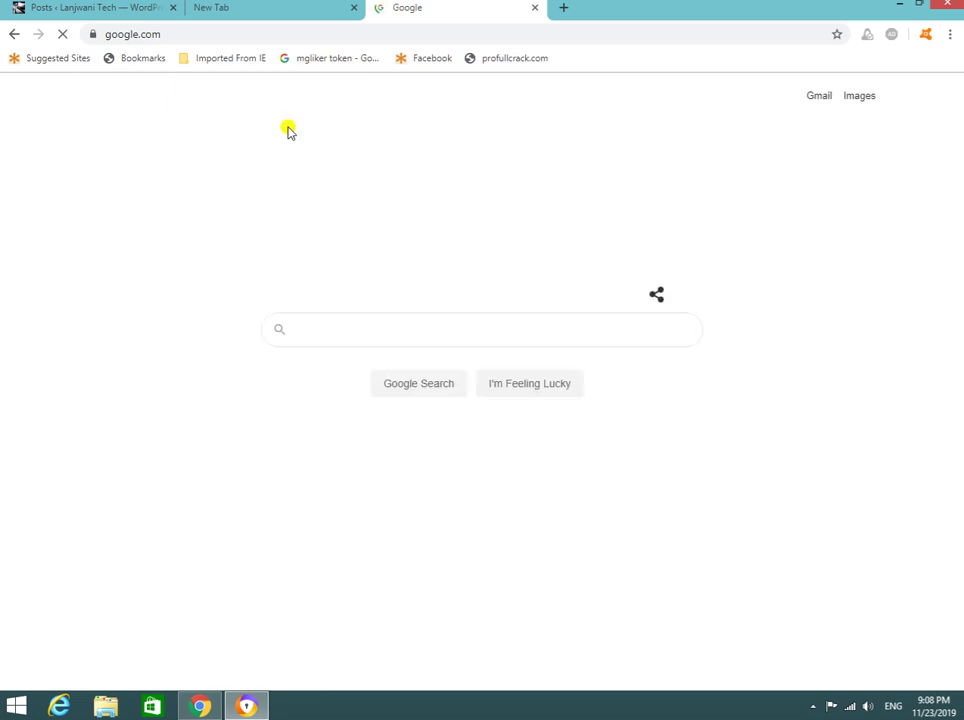
click(348, 327)
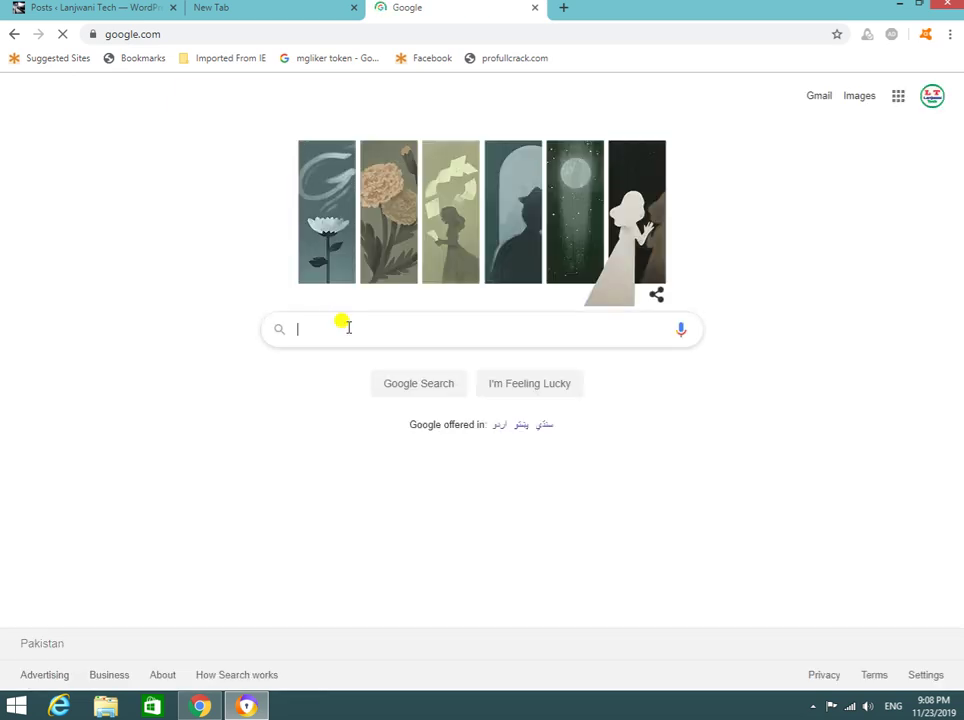
text(lanjwani t)
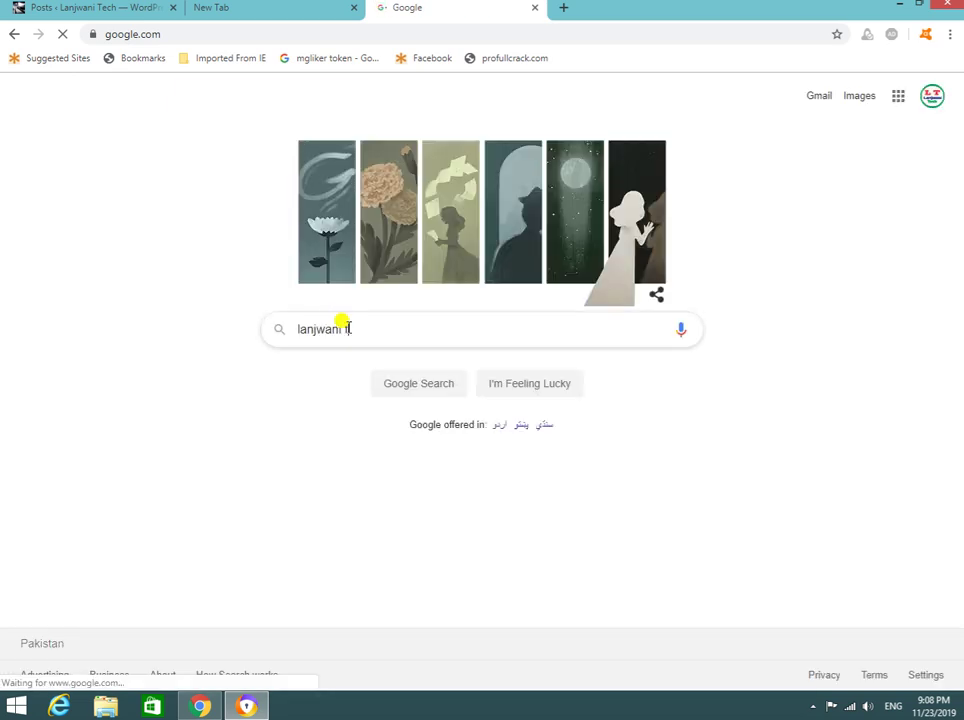
text(ech.wordpress.)
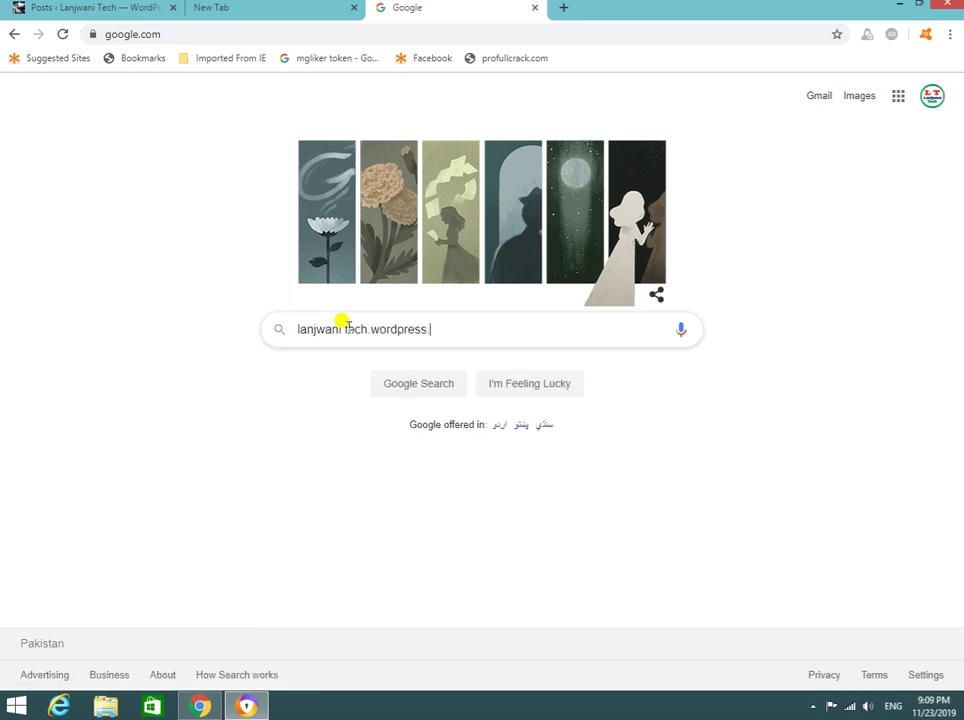
text(com)
key(Return)
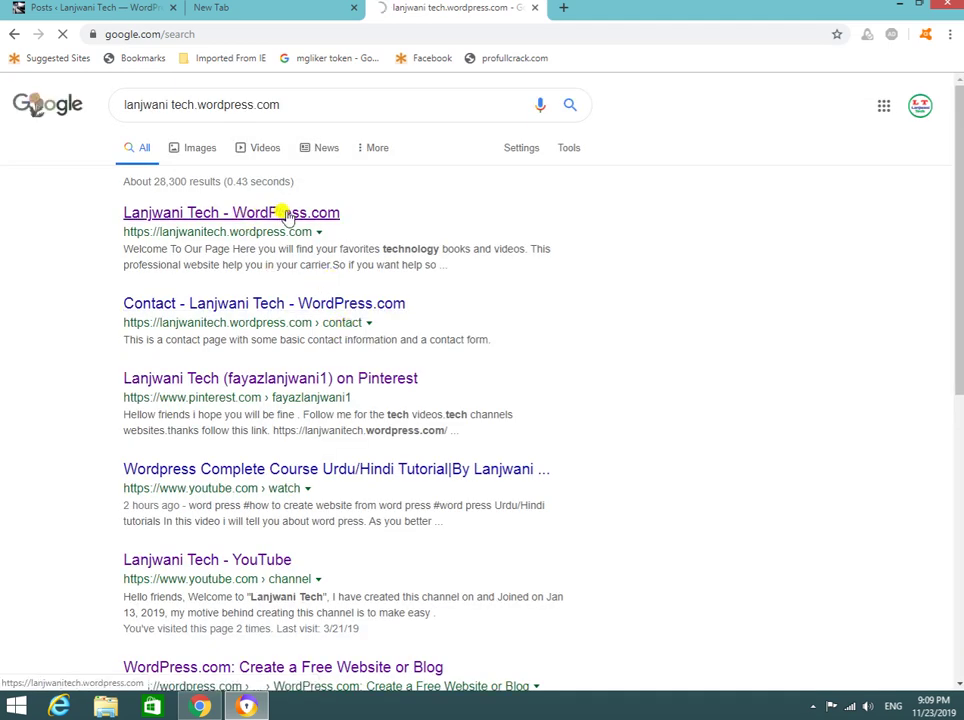
click(287, 215)
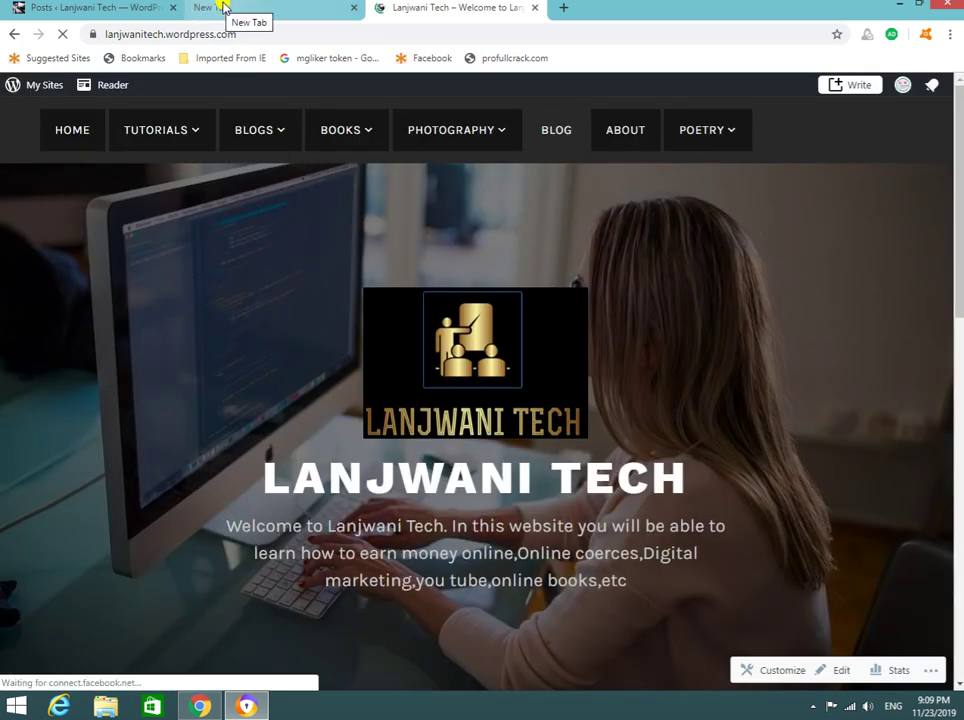
Return to the posts list and open the published "You tube videos" post in a new browser tab.
click(106, 7)
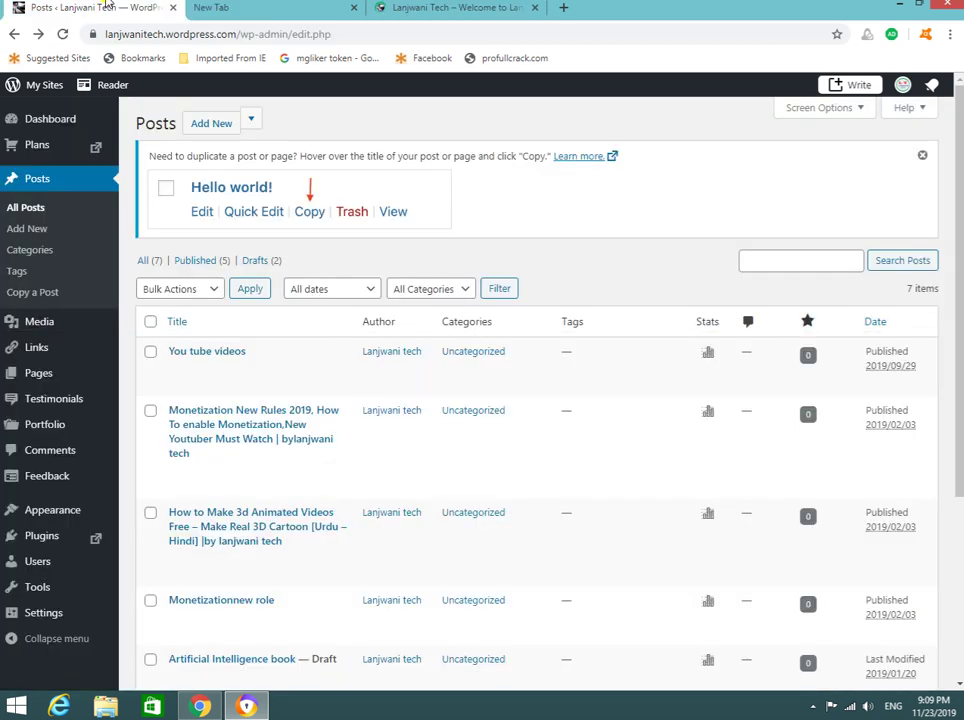
scroll(219, 366, down, 3)
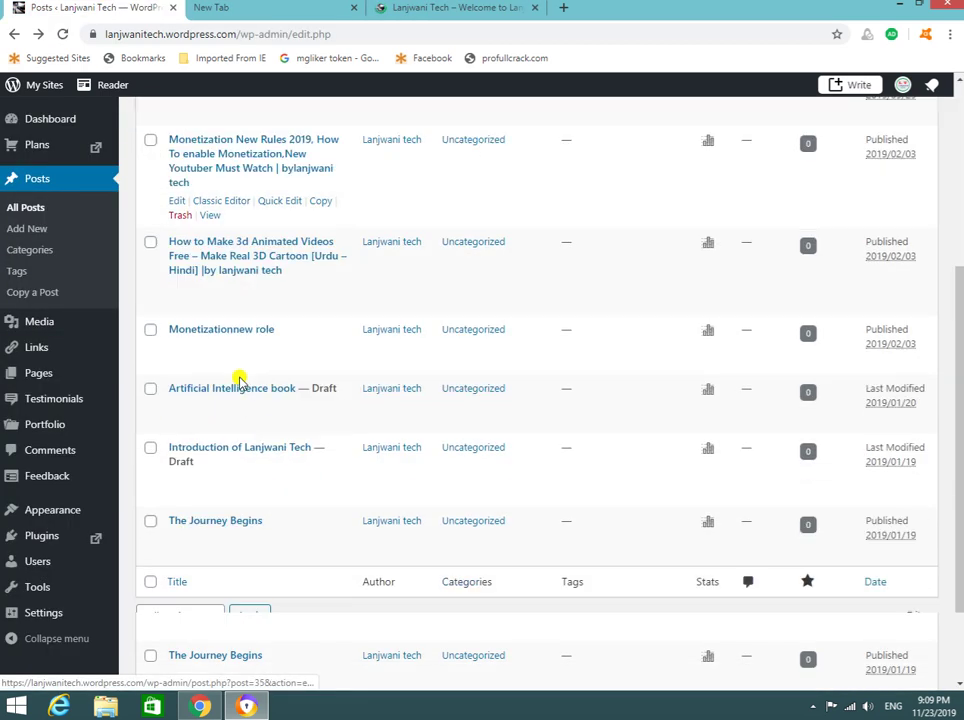
scroll(237, 353, up, 3)
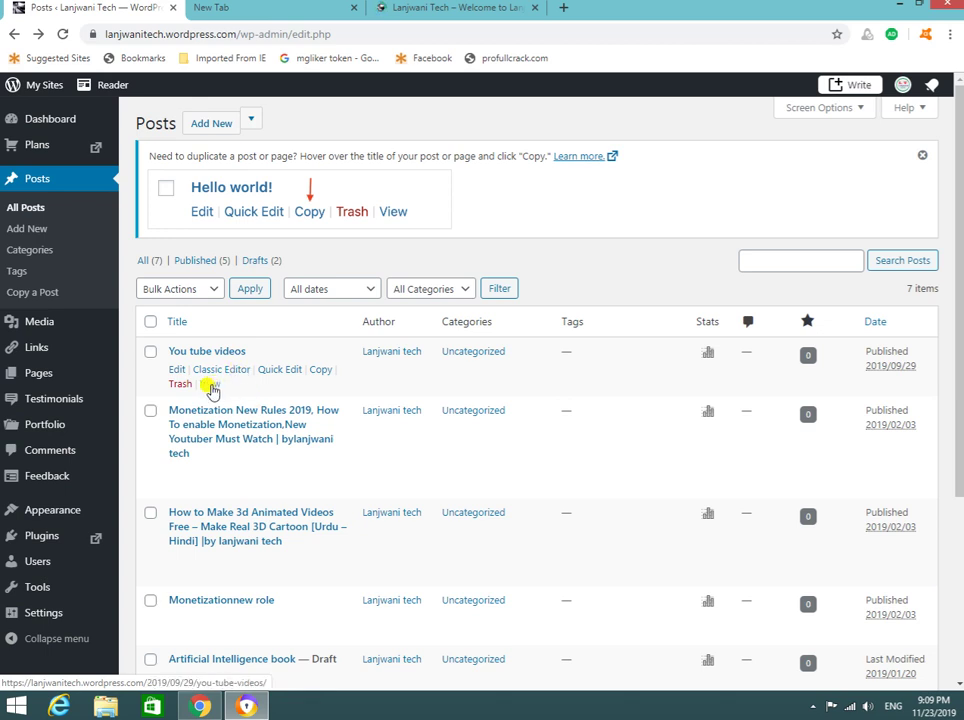
right_click(211, 389)
click(245, 396)
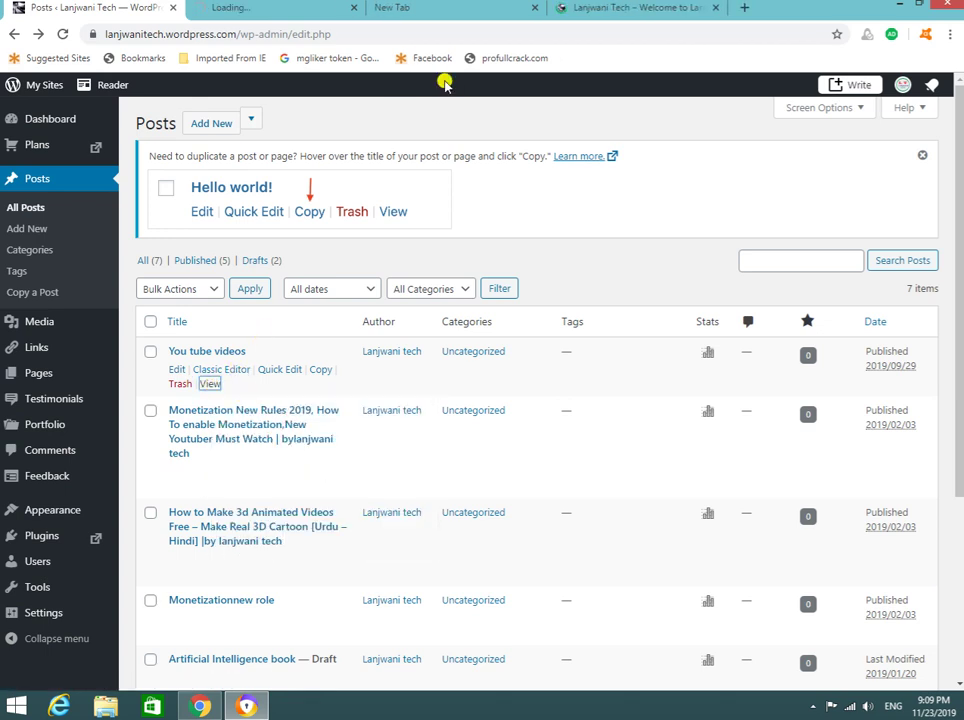
click(283, 6)
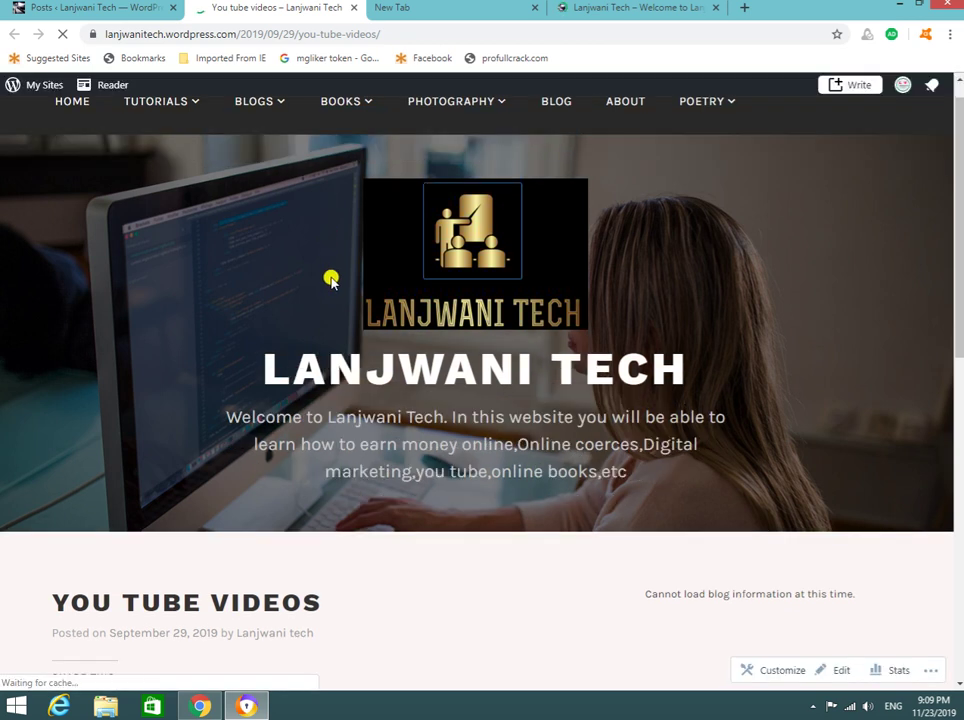
Examine the published post's heading, share options, author information and footer widgets, and return to the admin posts list.
scroll(331, 277, down, 4)
scroll(331, 277, down, 3)
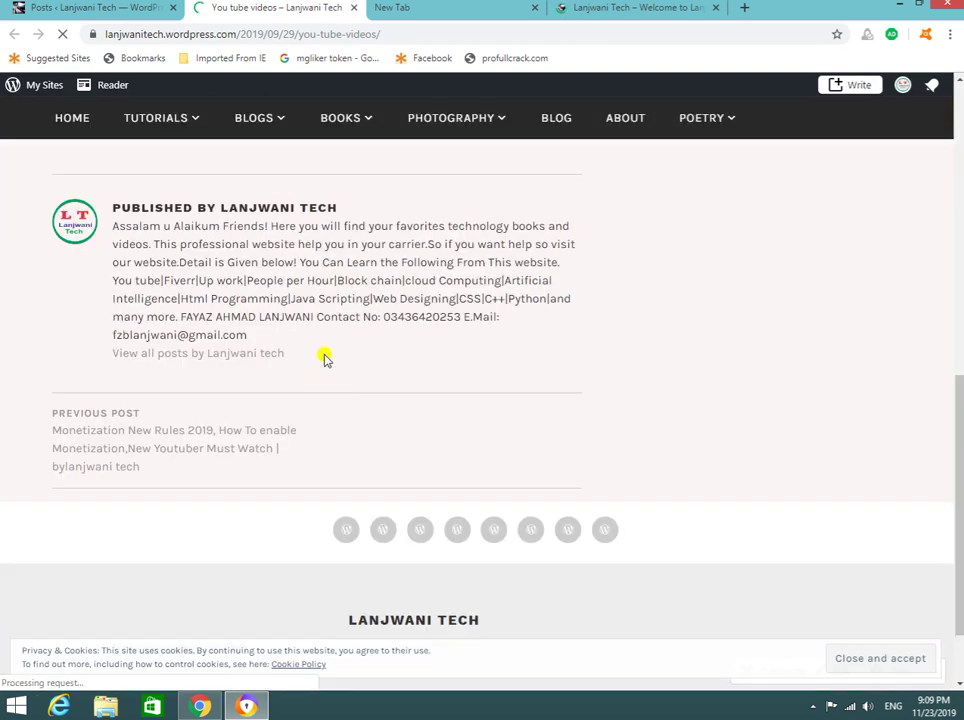
scroll(207, 254, down, 1)
scroll(247, 322, up, 5)
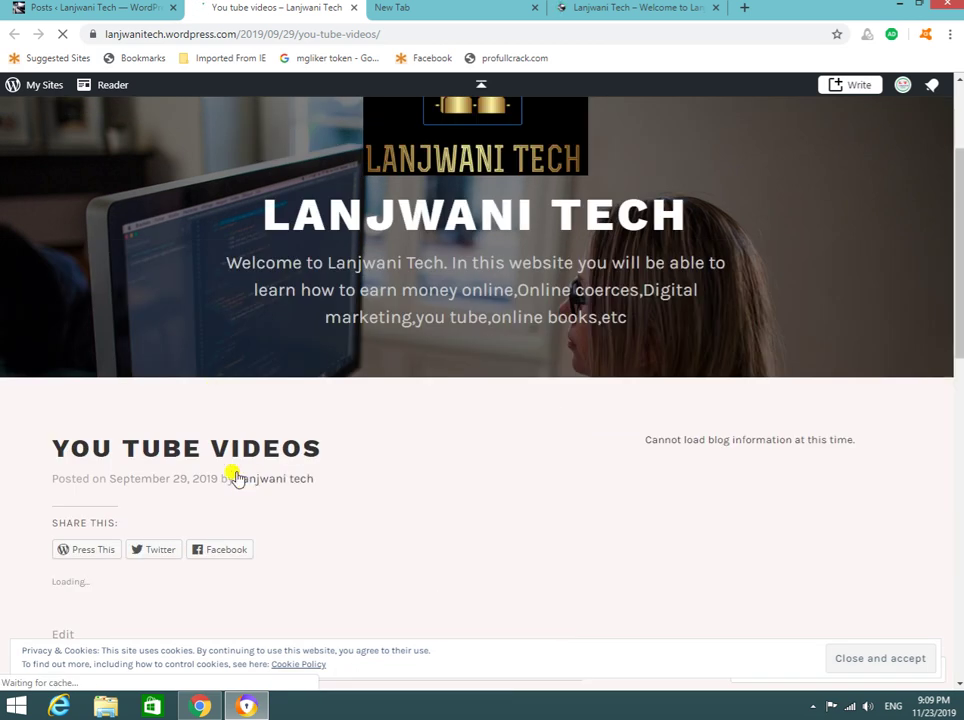
scroll(372, 527, down, 4)
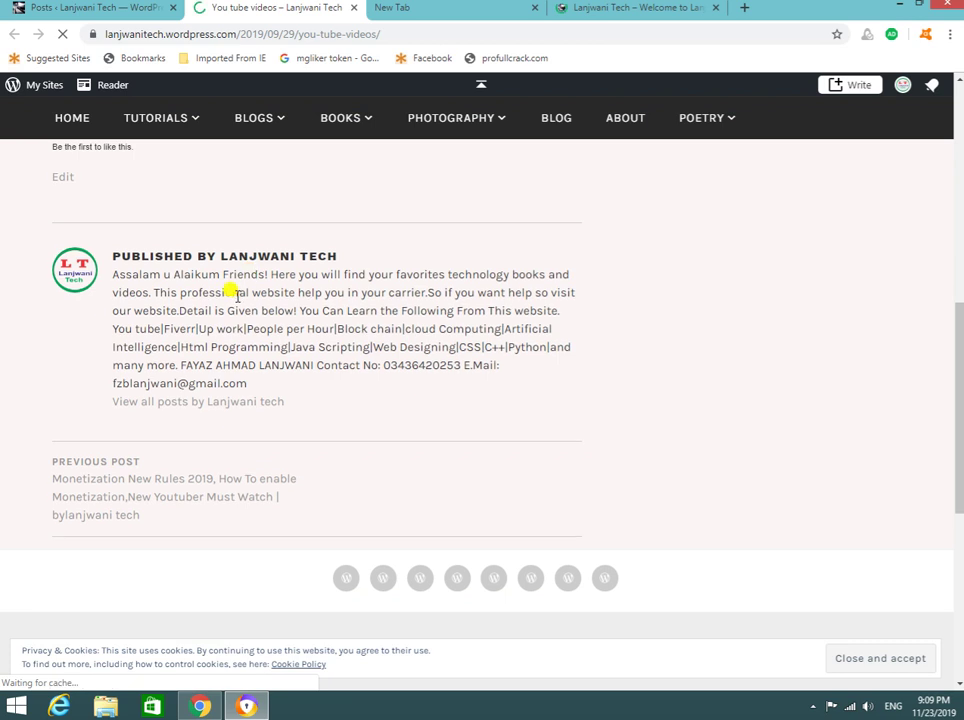
scroll(231, 327, up, 2)
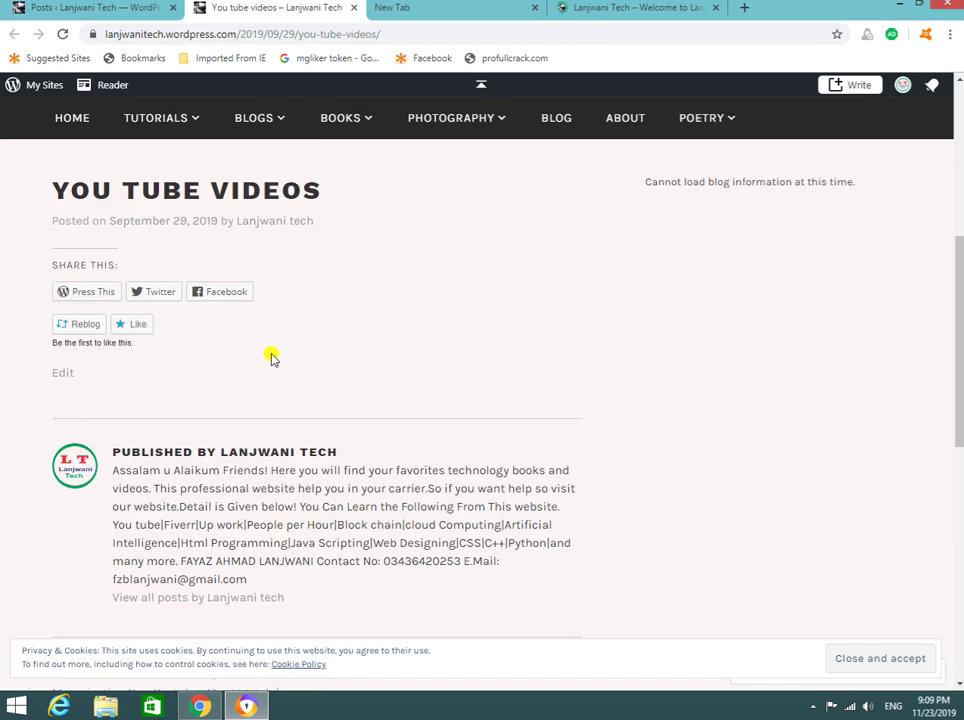
scroll(271, 357, up, 3)
scroll(282, 415, down, 5)
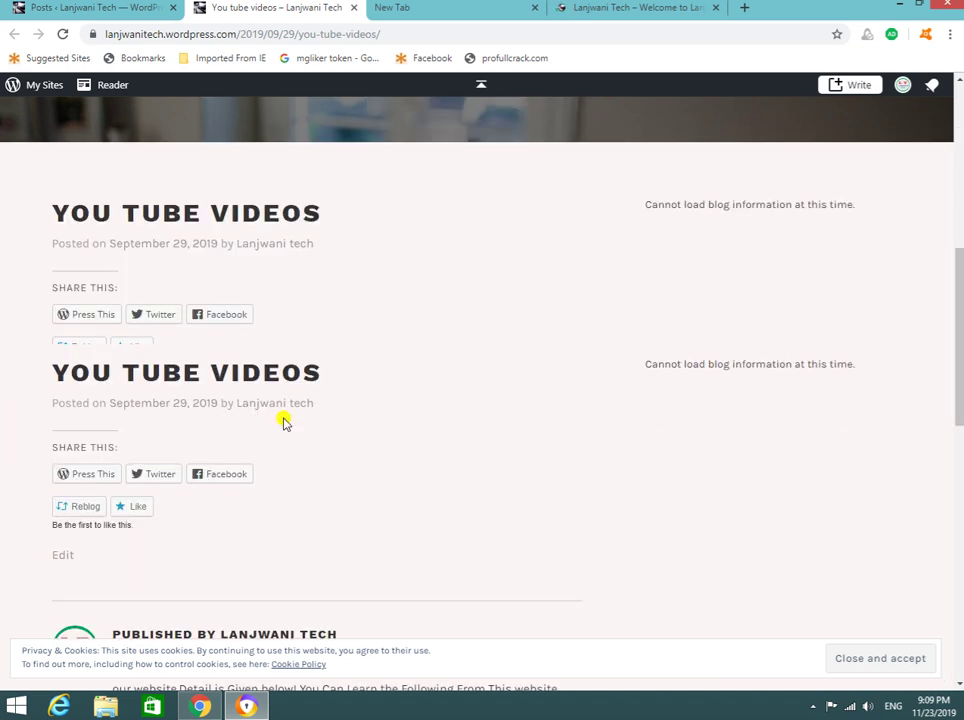
scroll(290, 420, down, 2)
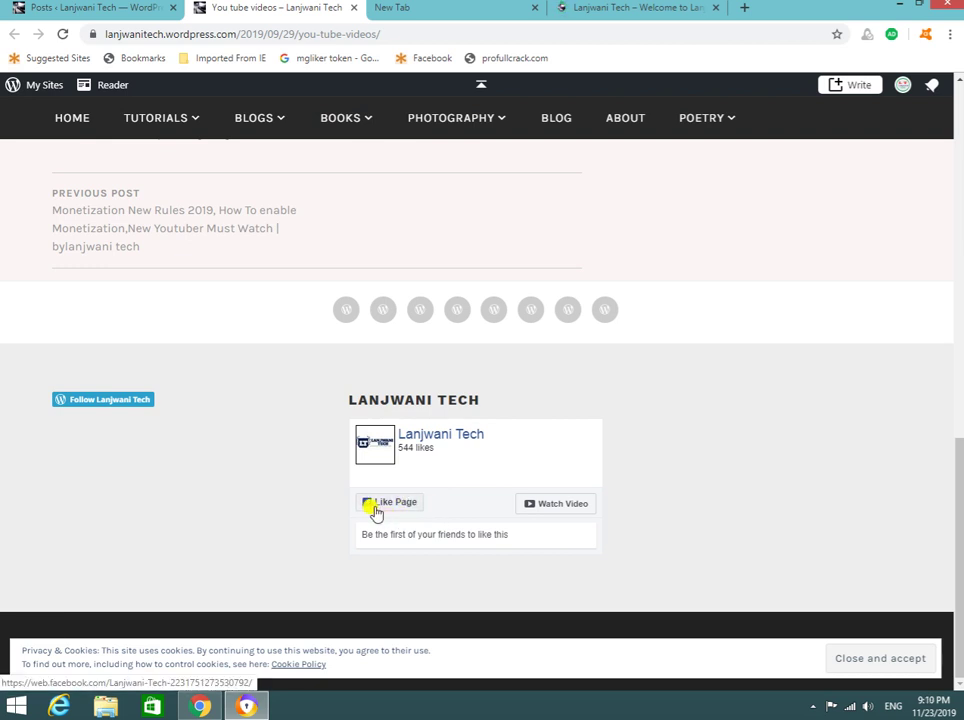
scroll(265, 390, up, 6)
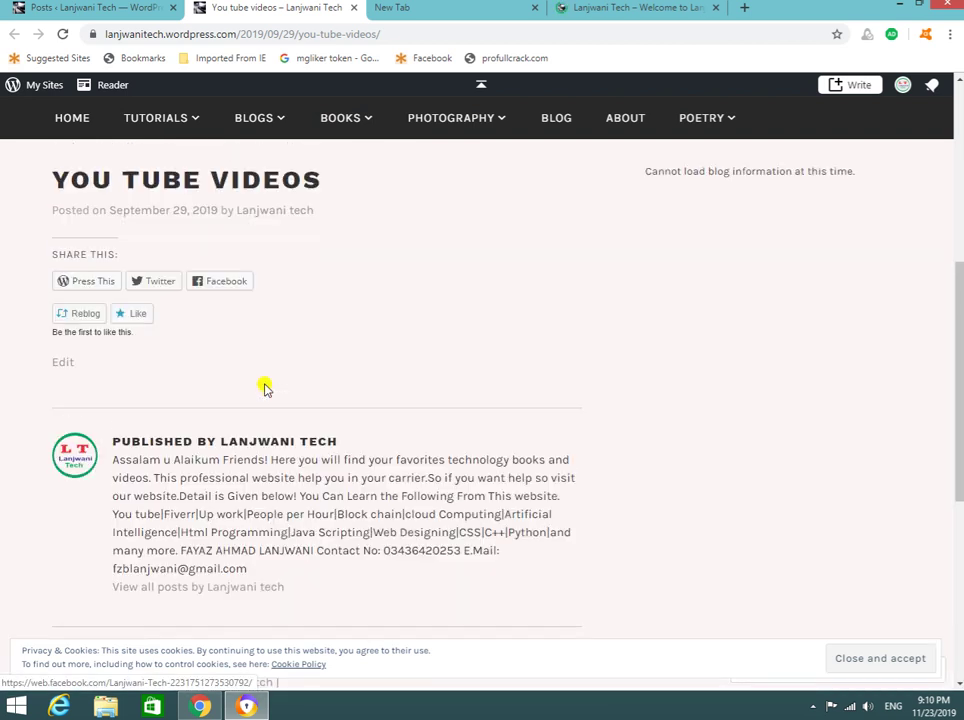
scroll(265, 395, up, 4)
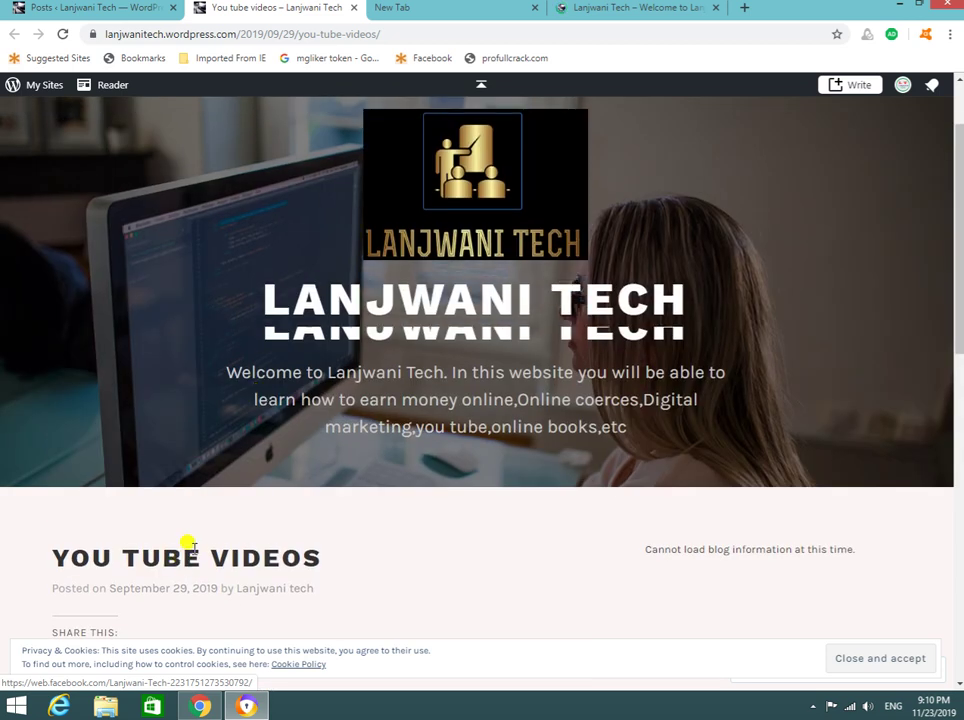
scroll(189, 546, down, 2)
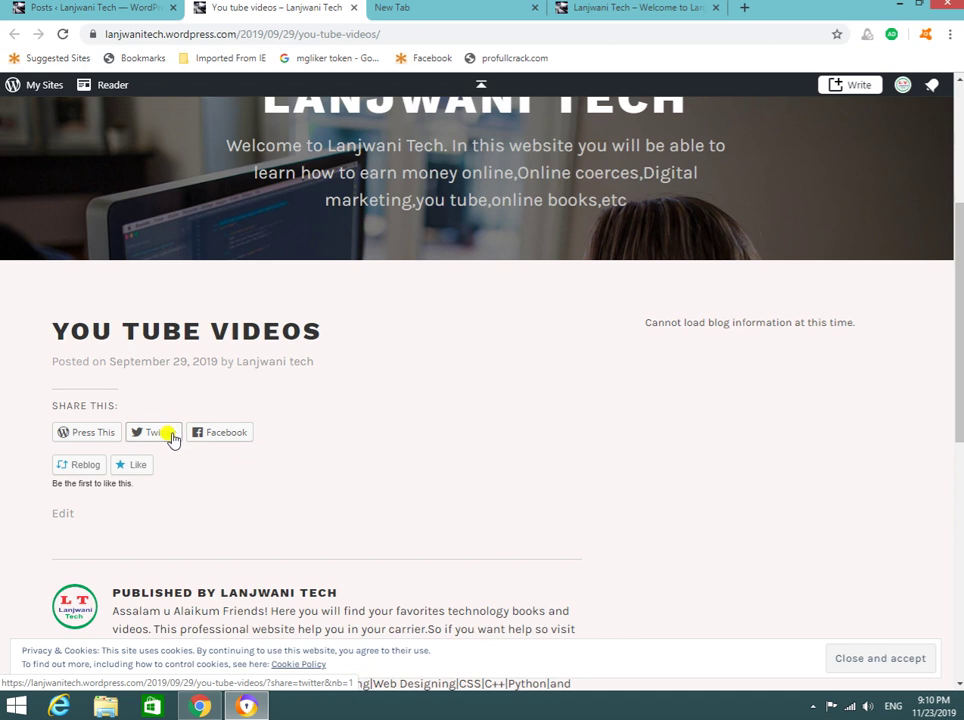
scroll(190, 430, up, 3)
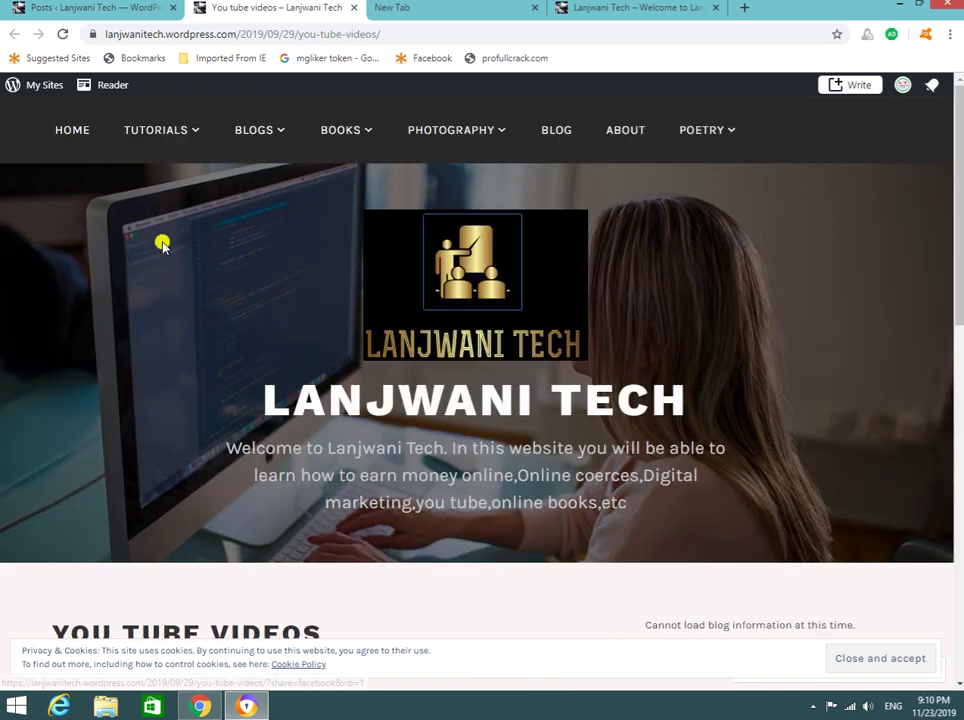
click(123, 11)
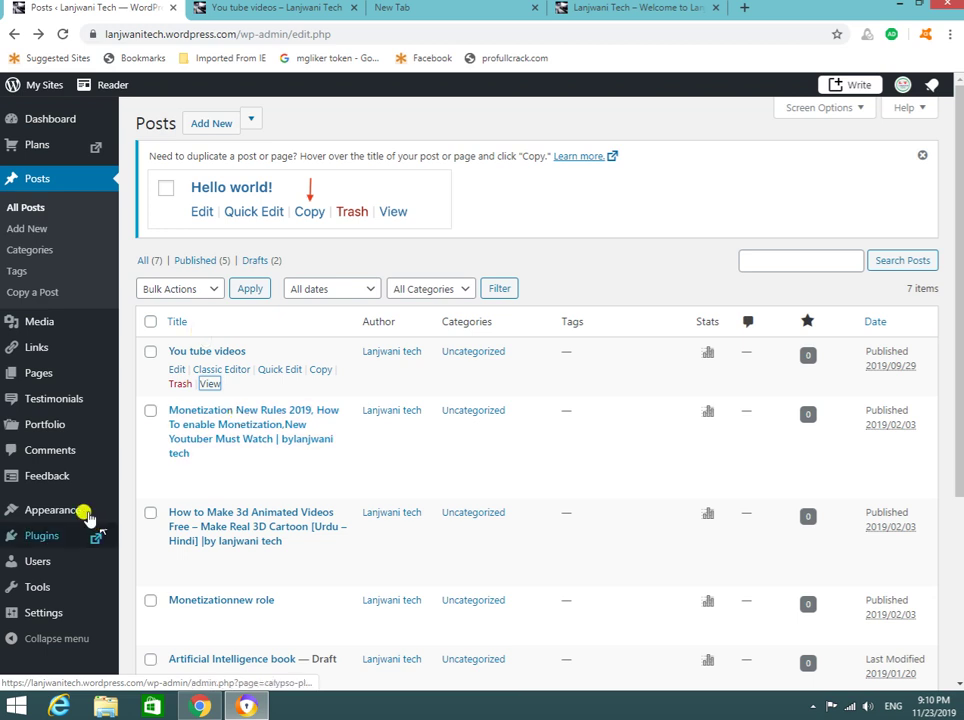
Open the site's background customization from the Appearance options and go back to the posts list.
mouse_move(70, 517)
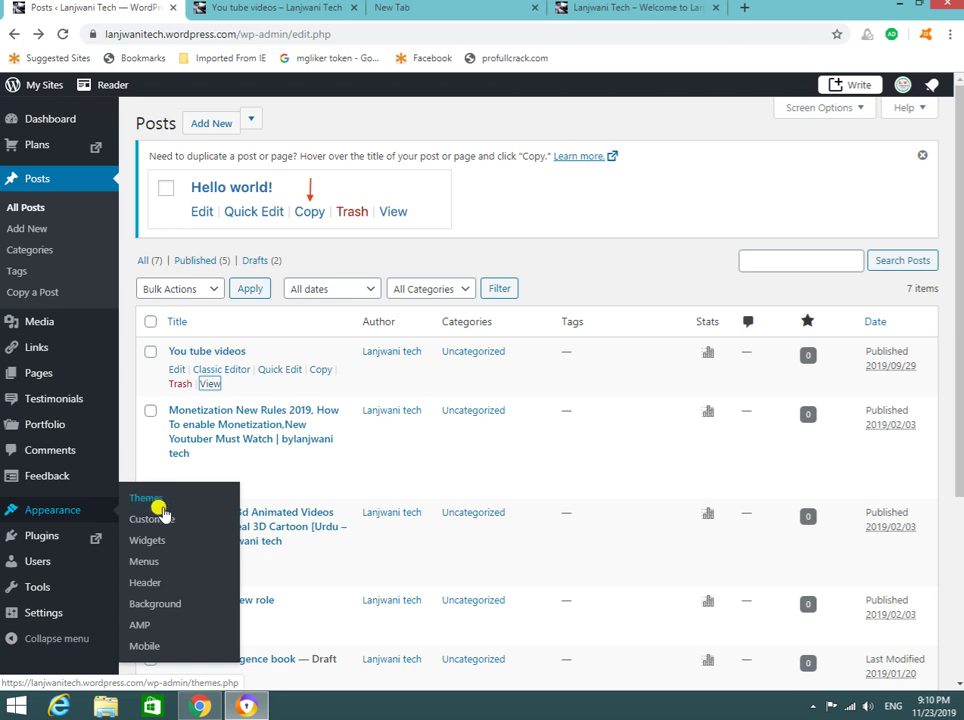
click(180, 605)
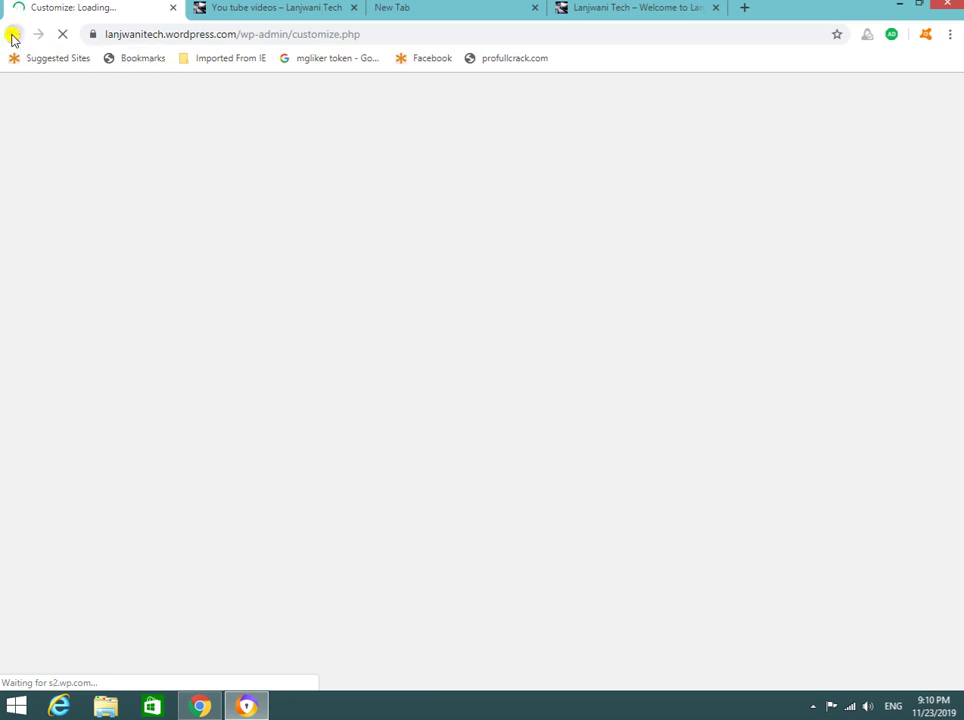
click(13, 34)
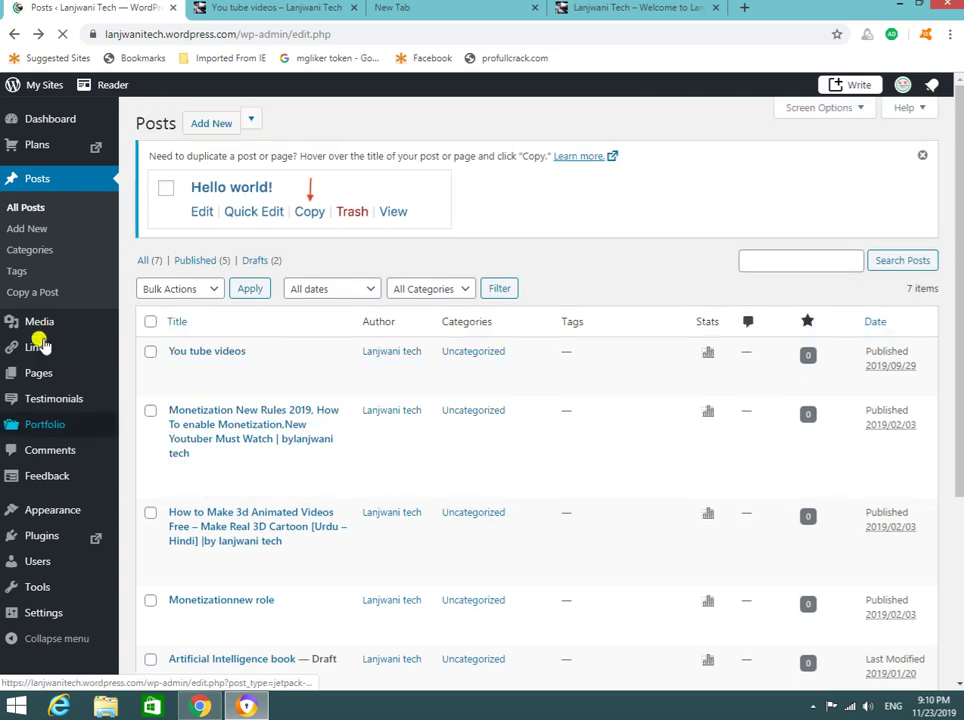
Examine the options under the dashboard's Links, Settings, Users, Tools, Appearance, Feedback, Portfolio and Testimonials sections.
mouse_move(43, 355)
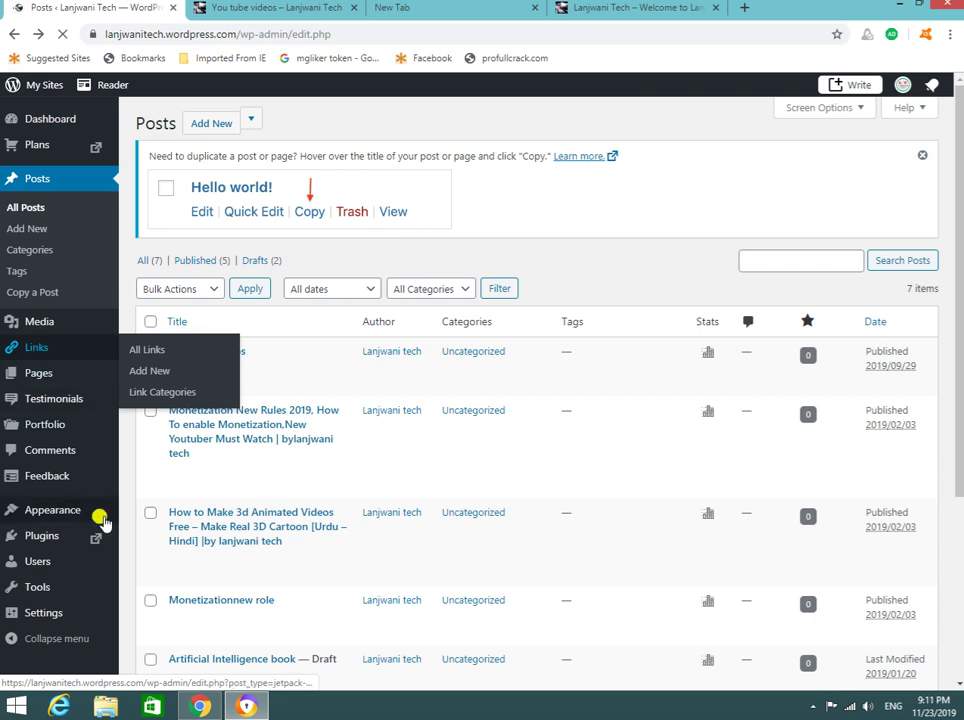
click(82, 617)
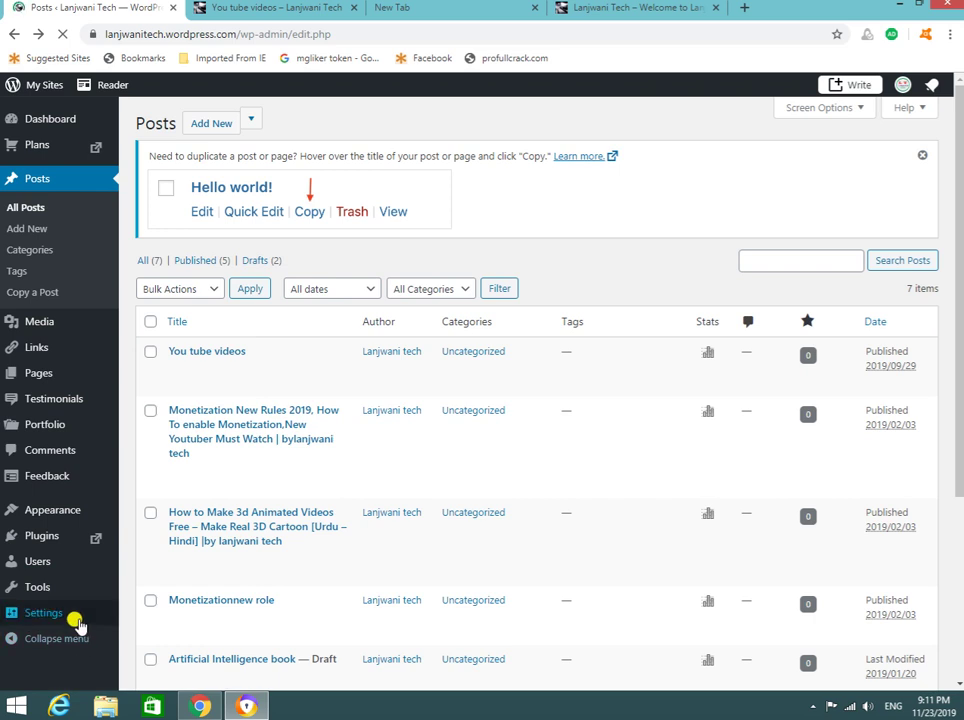
mouse_move(78, 622)
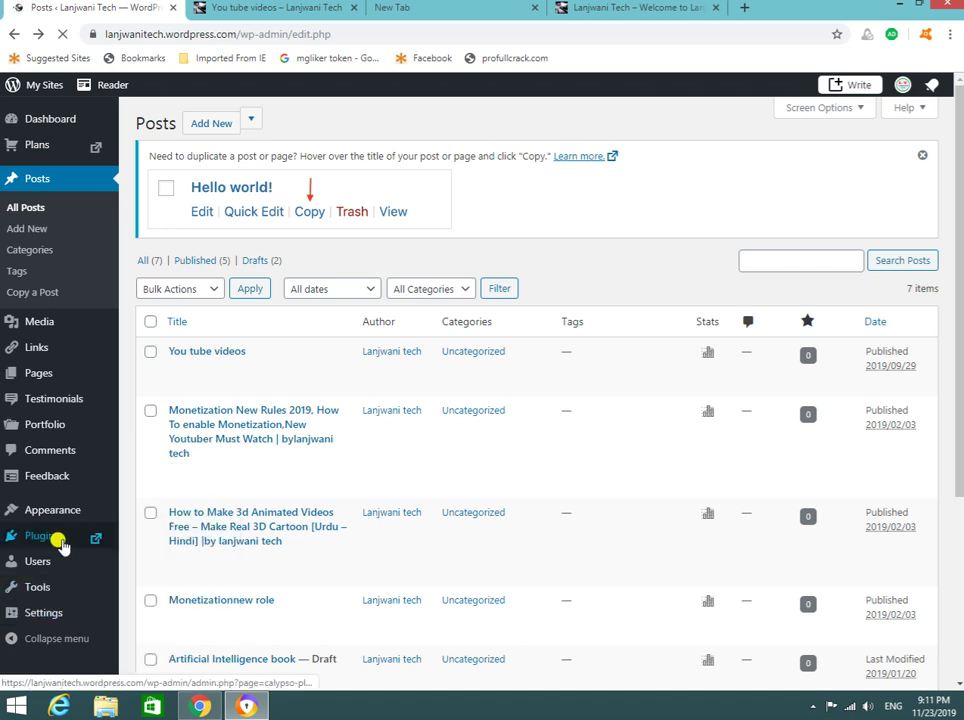
mouse_move(50, 566)
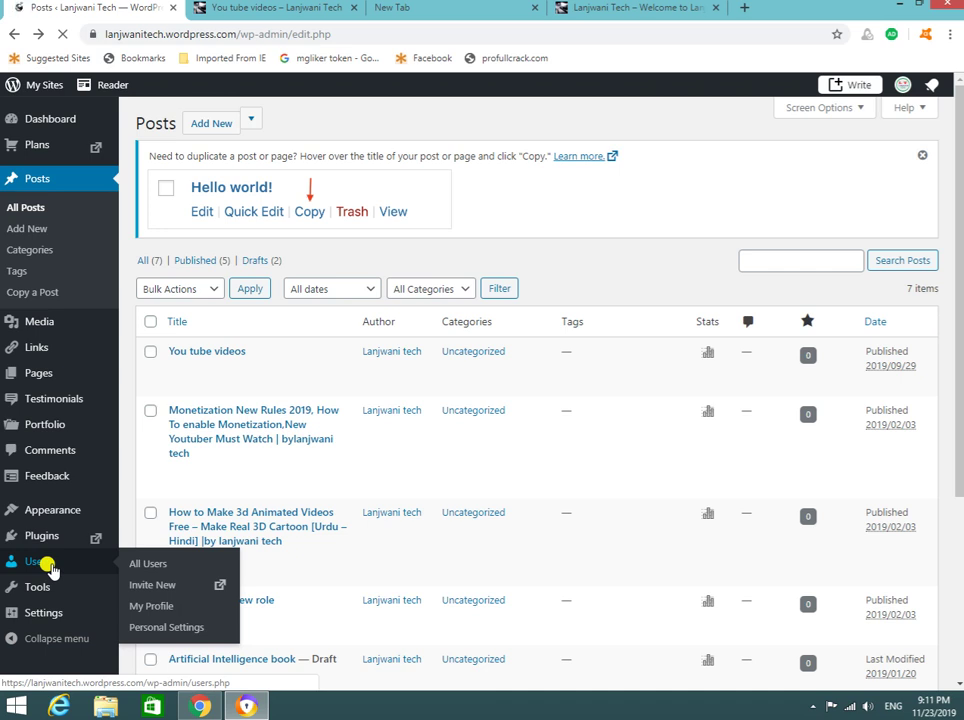
mouse_move(50, 600)
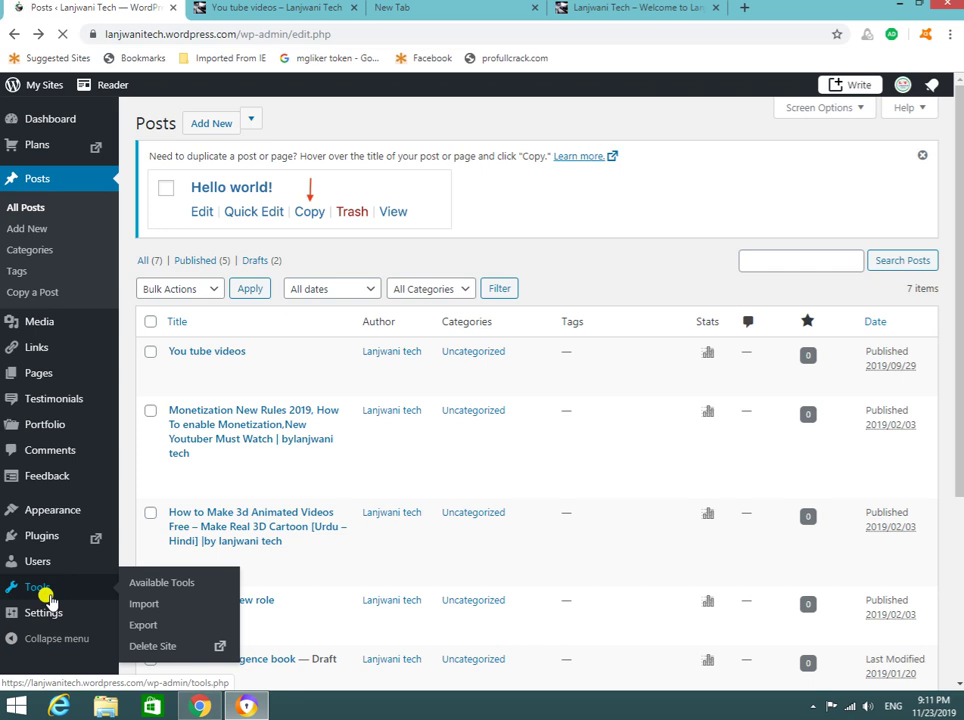
click(49, 600)
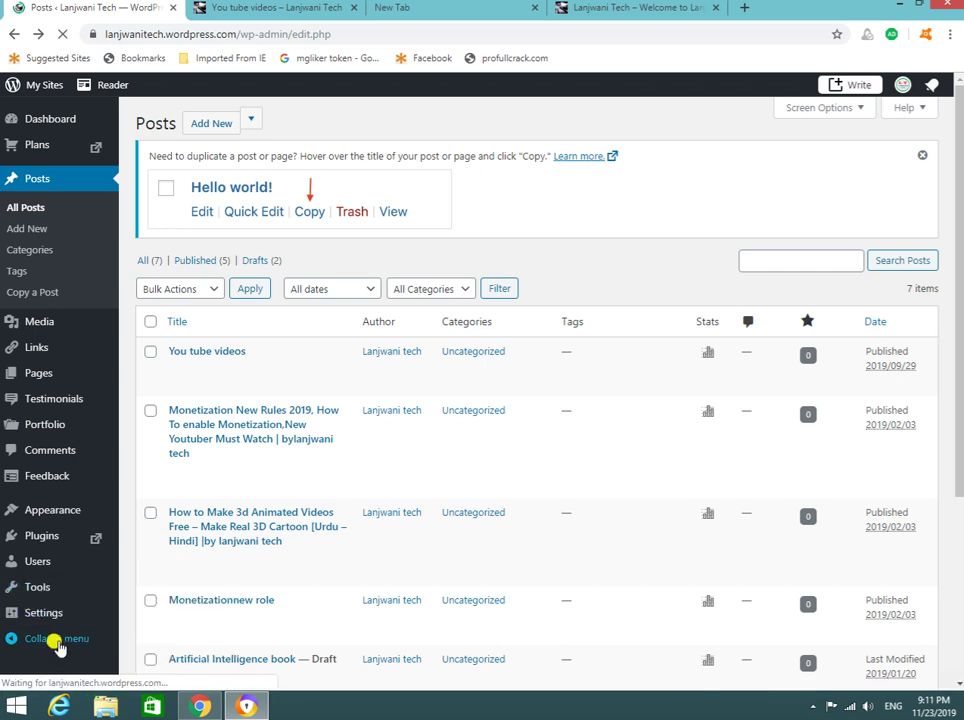
mouse_move(68, 515)
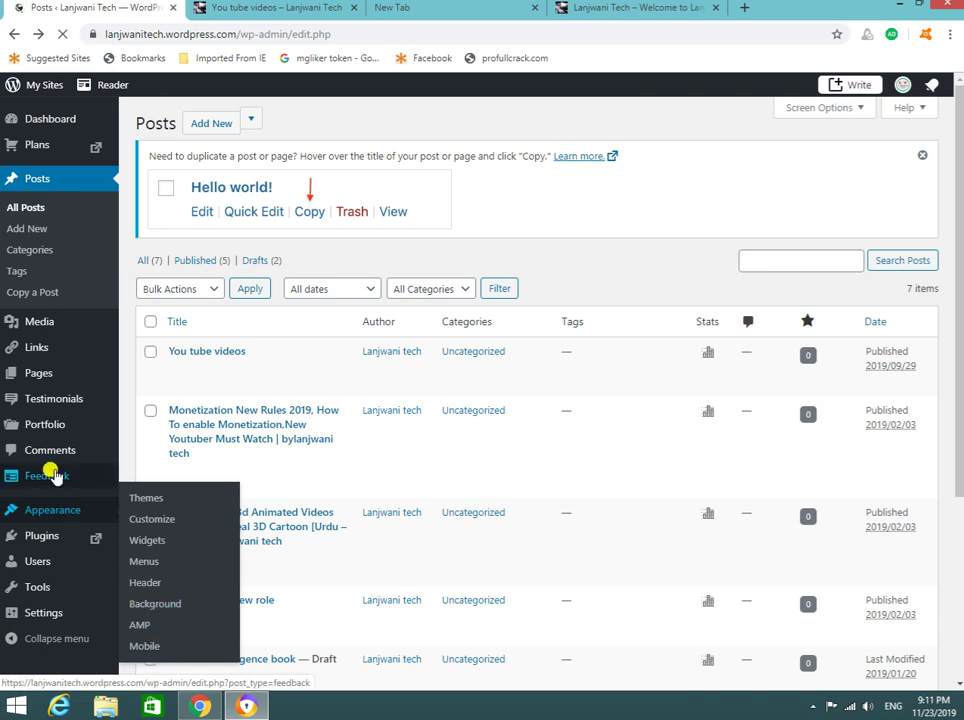
mouse_move(52, 474)
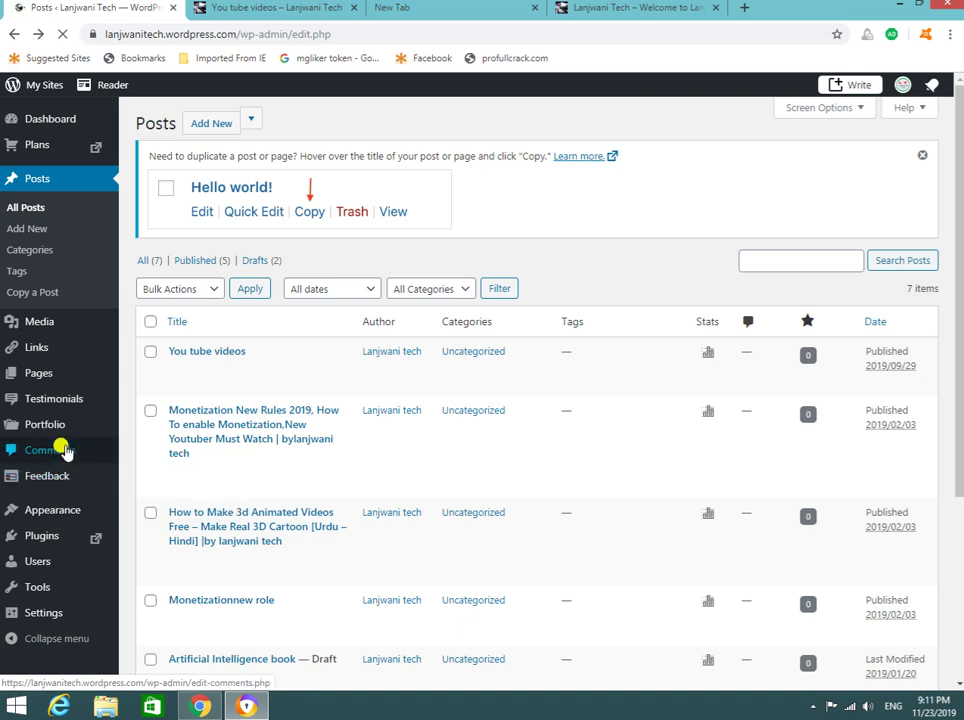
mouse_move(63, 435)
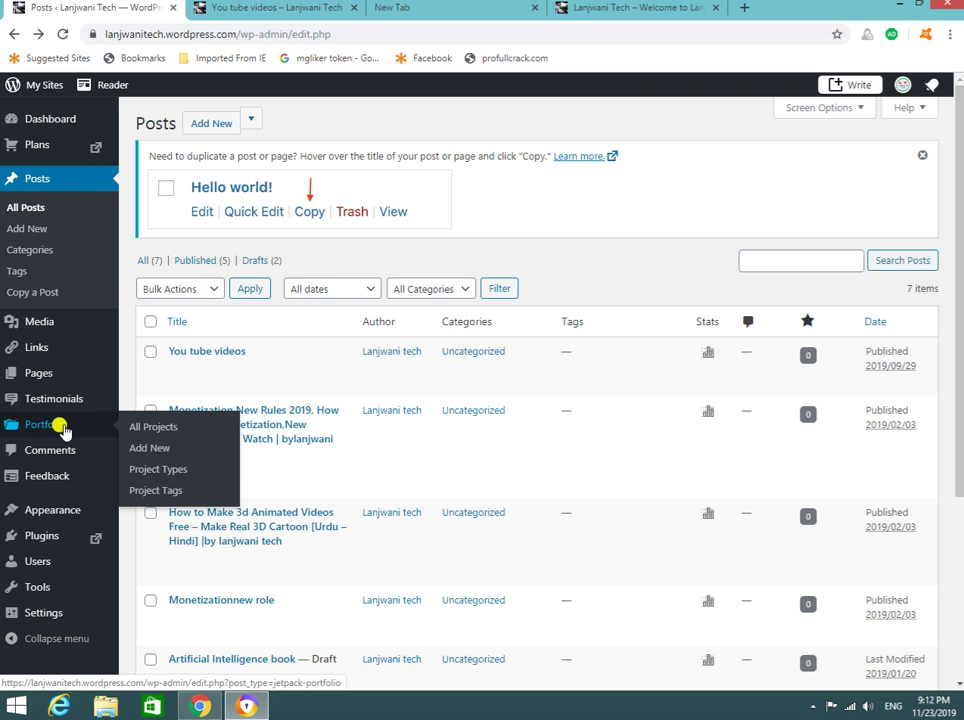
mouse_move(65, 398)
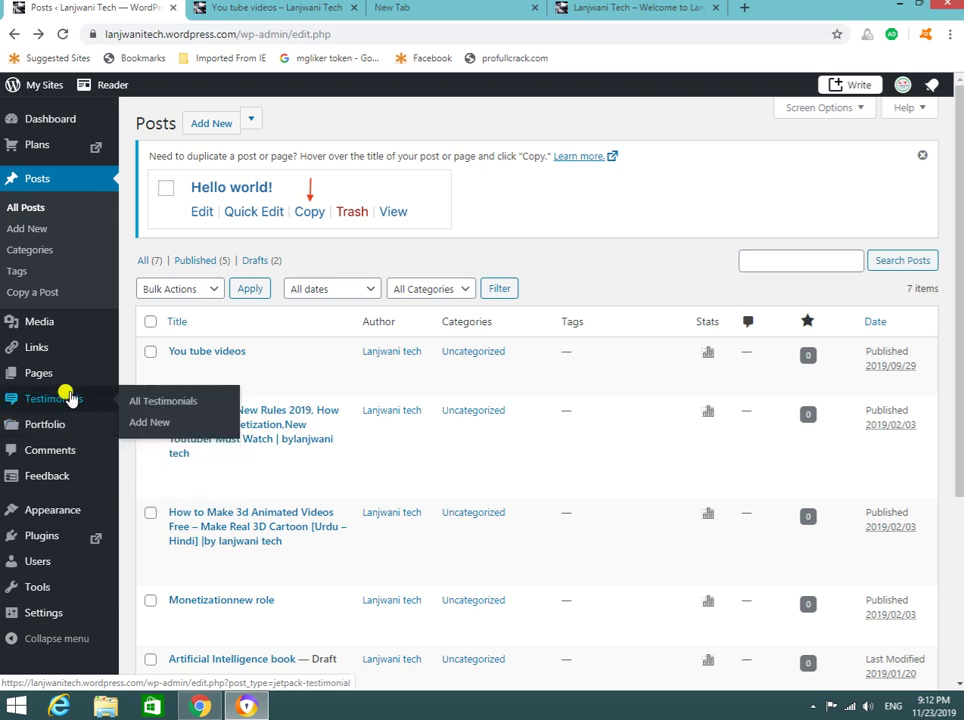
mouse_move(92, 360)
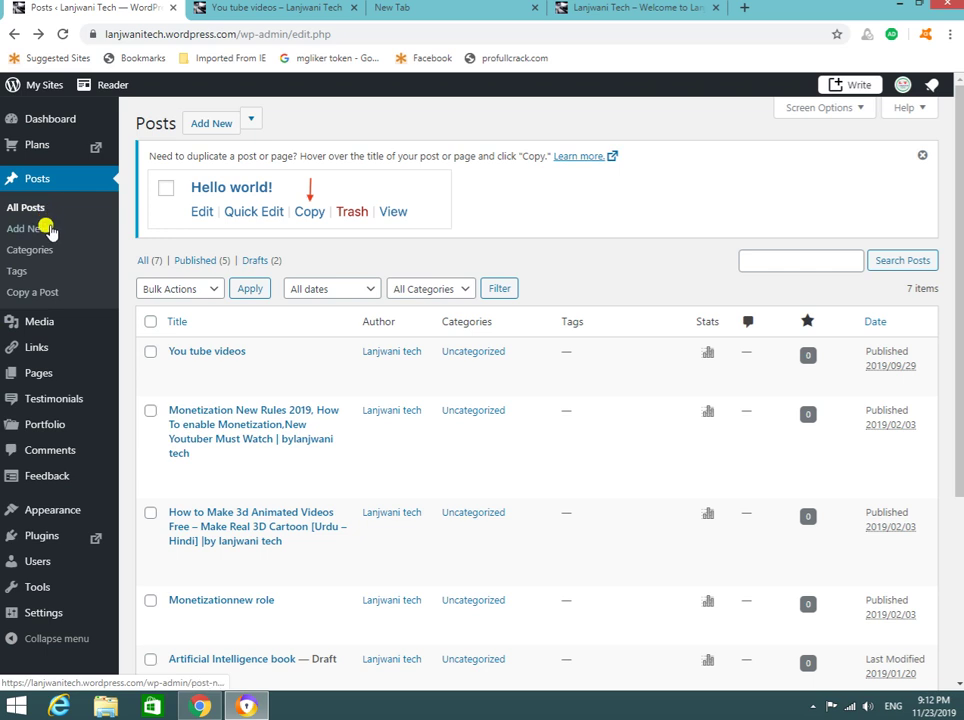
Look through the site's post tags, open the "Big update" tag for editing and go to its description.
click(17, 273)
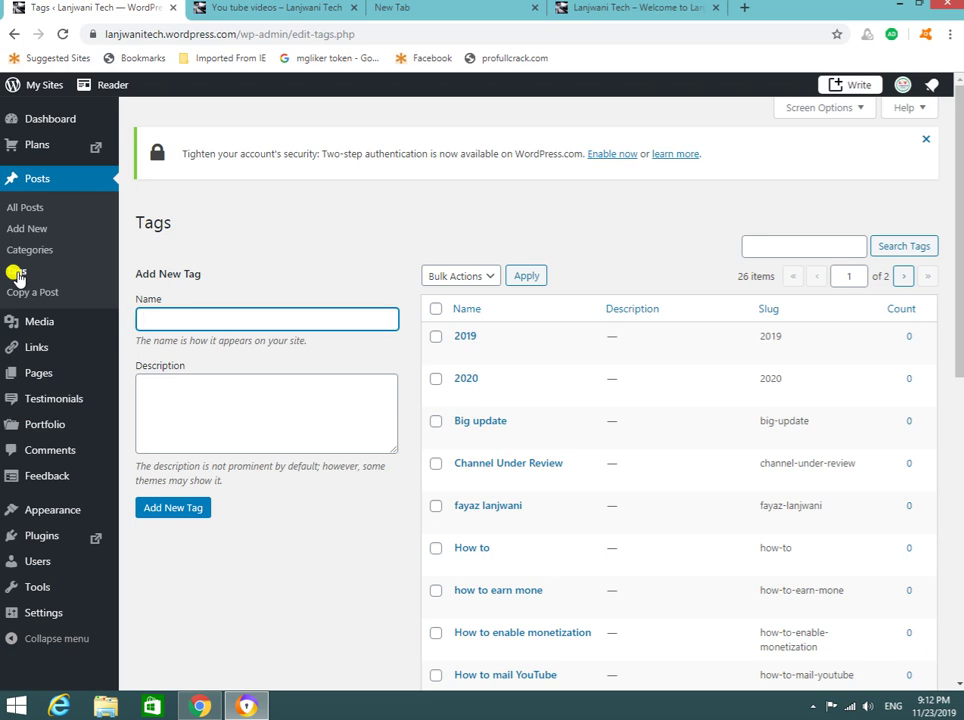
scroll(245, 377, down, 3)
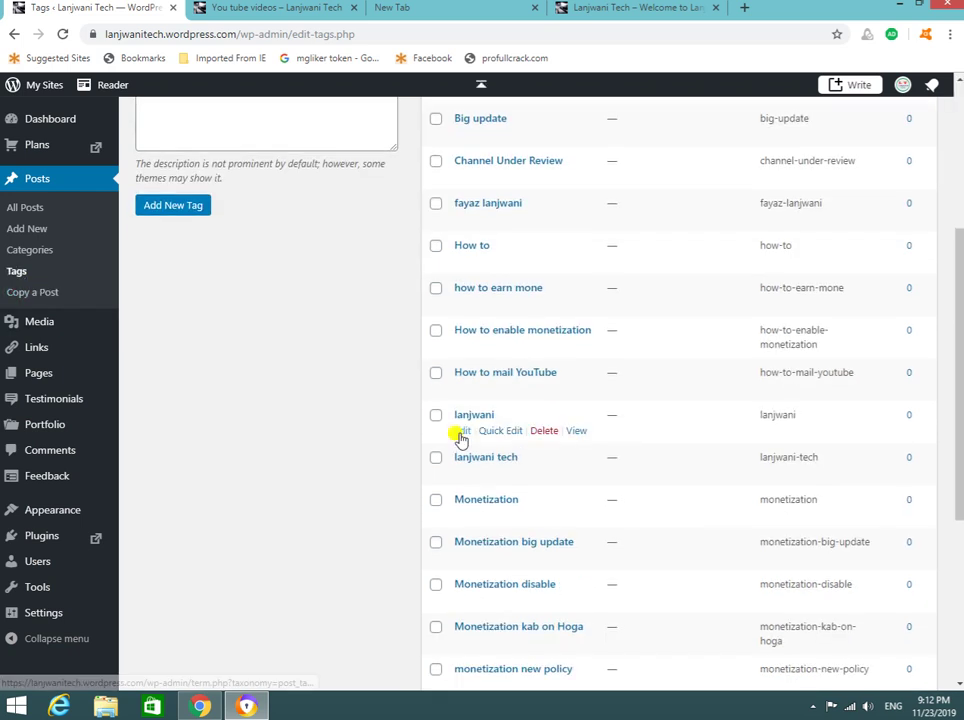
scroll(500, 420, down, 3)
scroll(499, 421, up, 10)
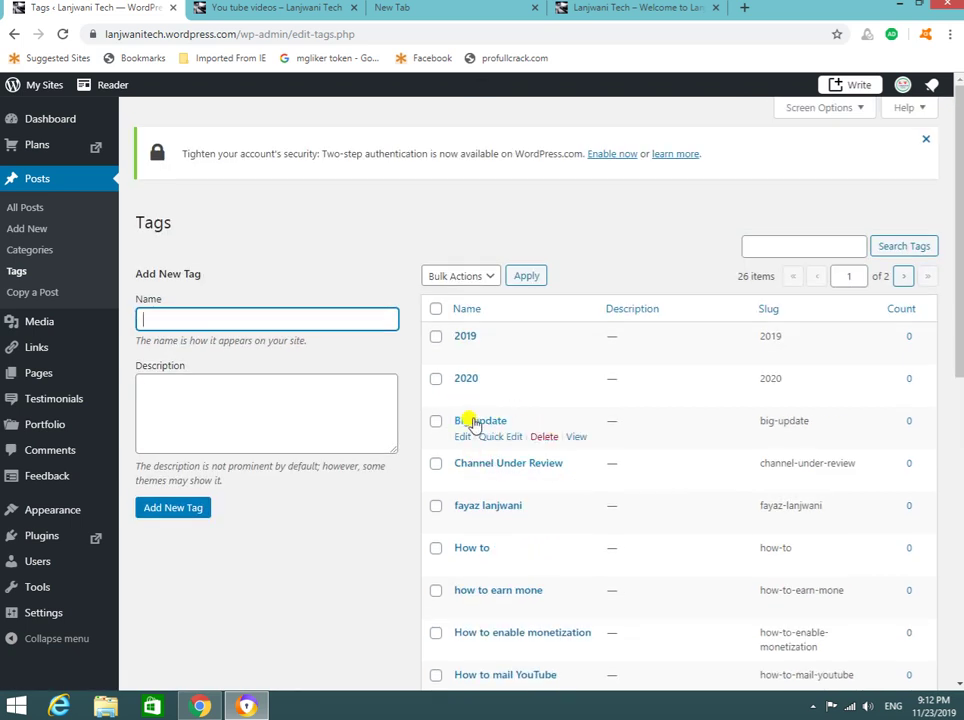
click(476, 422)
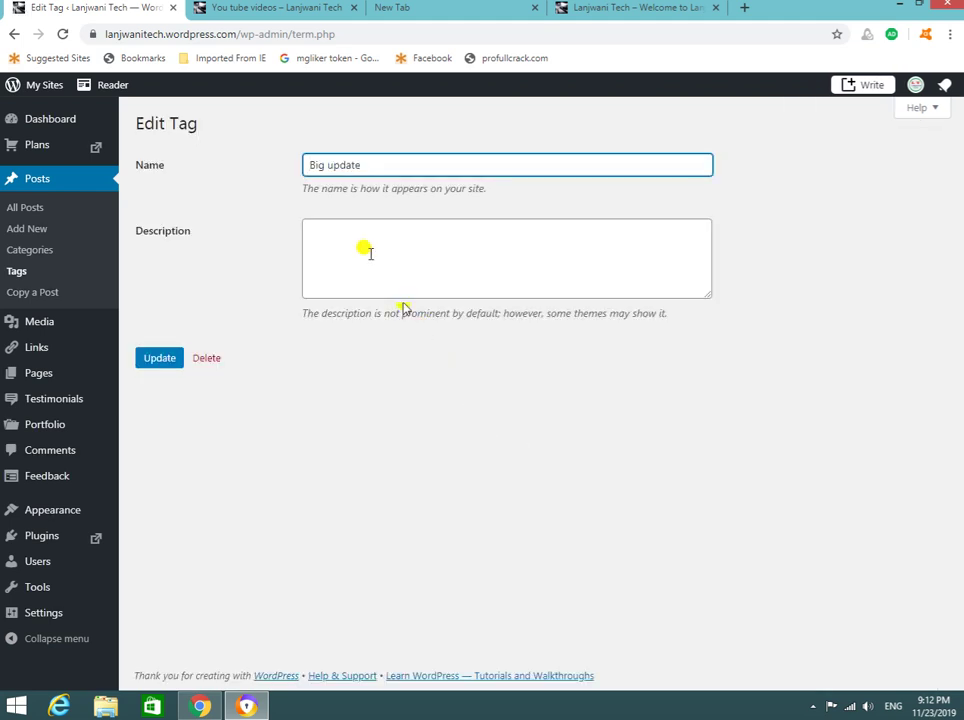
click(365, 250)
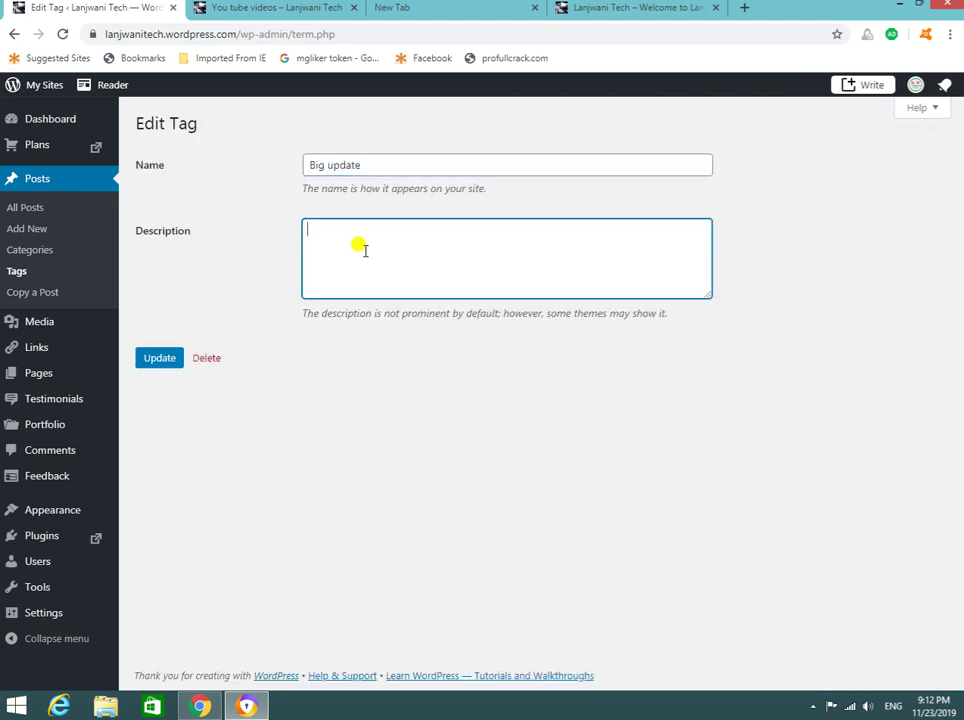
Go to the "Big update" tag's name and return to the tags list without editing it.
click(386, 165)
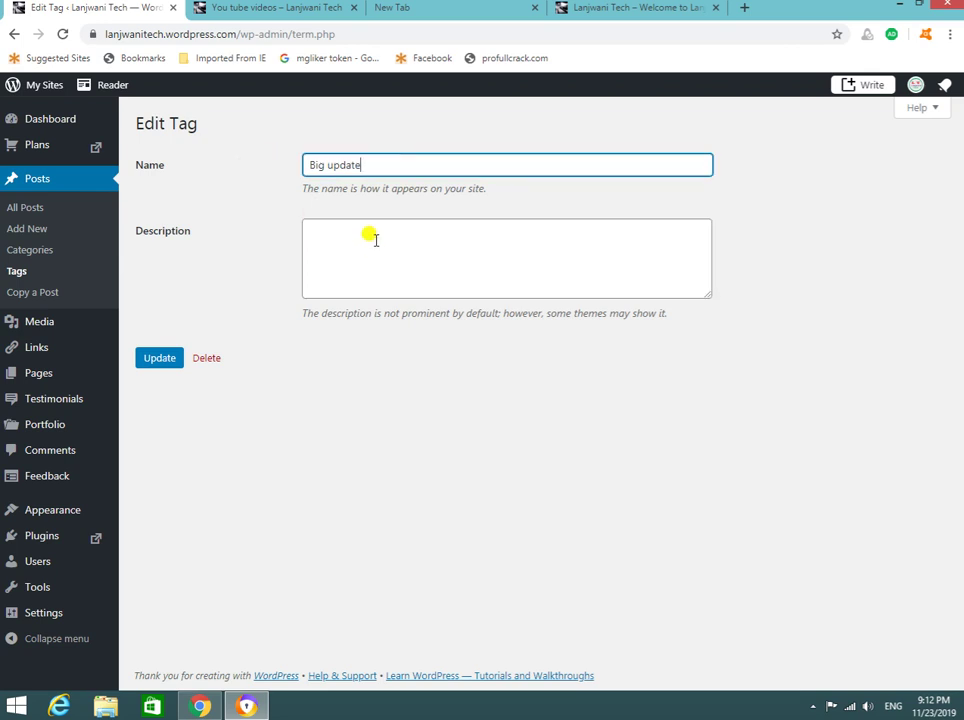
click(12, 38)
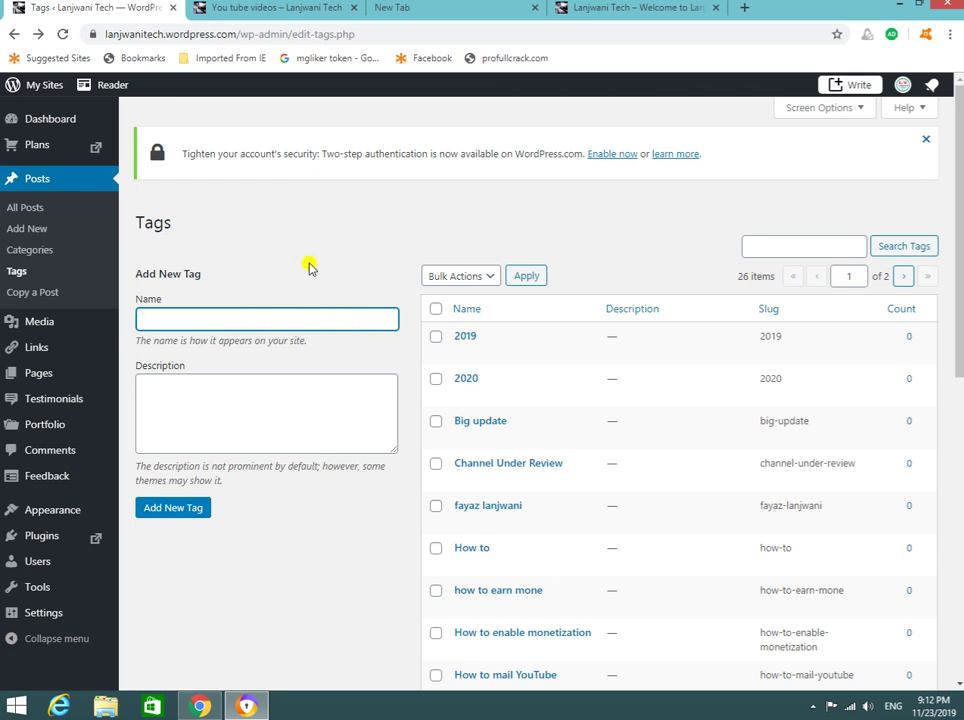
Search Google for "keyword planner" from the blank browser tab, open the Google Keyword Planner ad result and start the Google Ads setup.
click(462, 8)
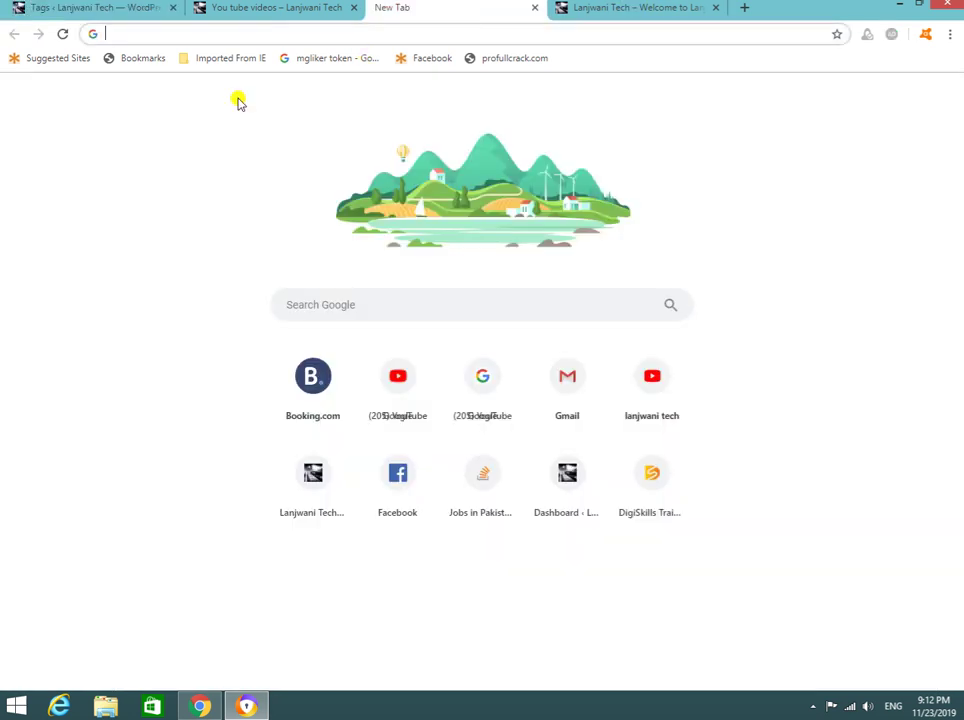
click(338, 306)
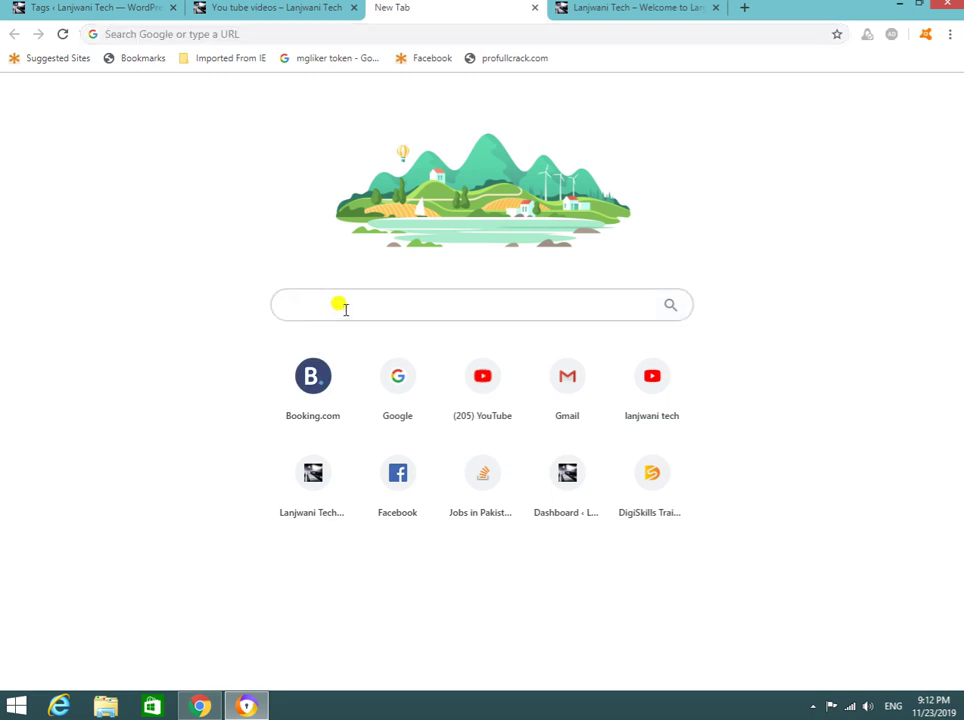
click(404, 397)
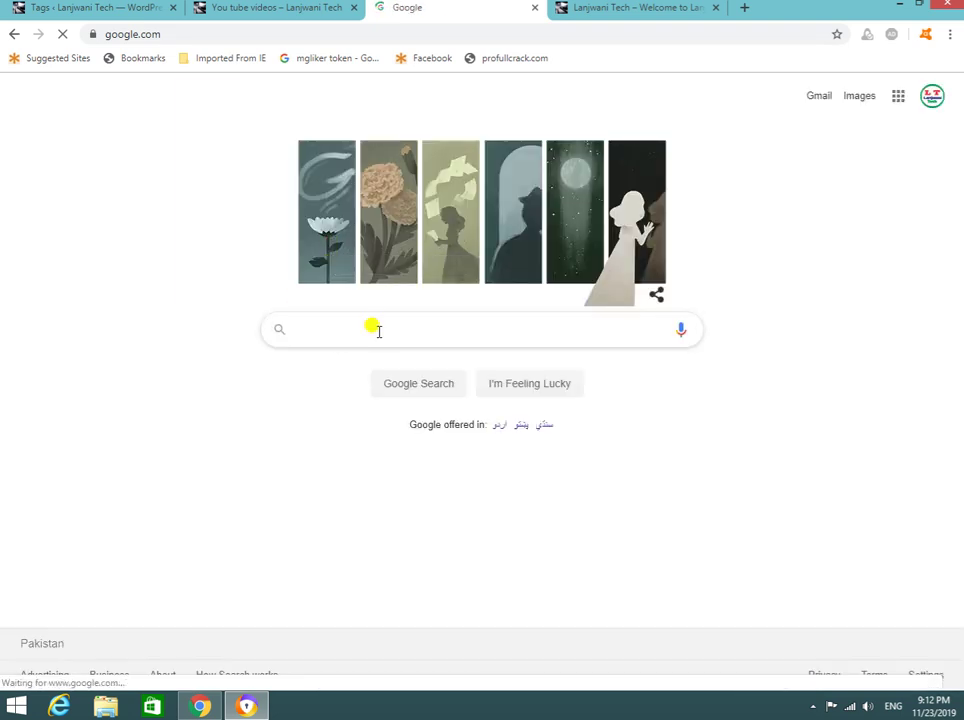
click(378, 330)
text(ke)
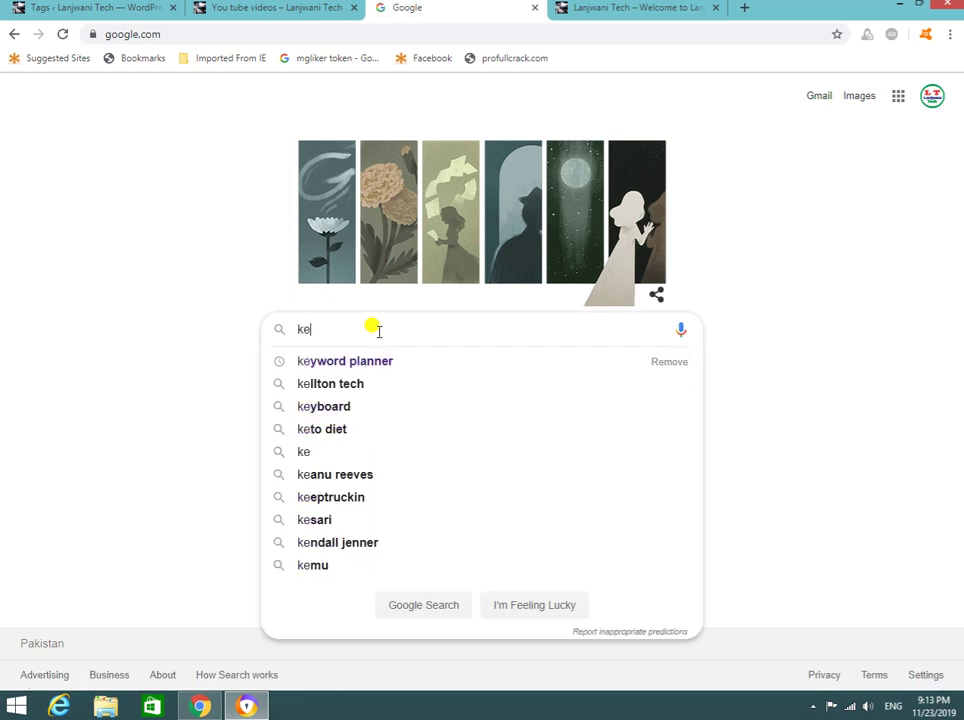
key(Down)
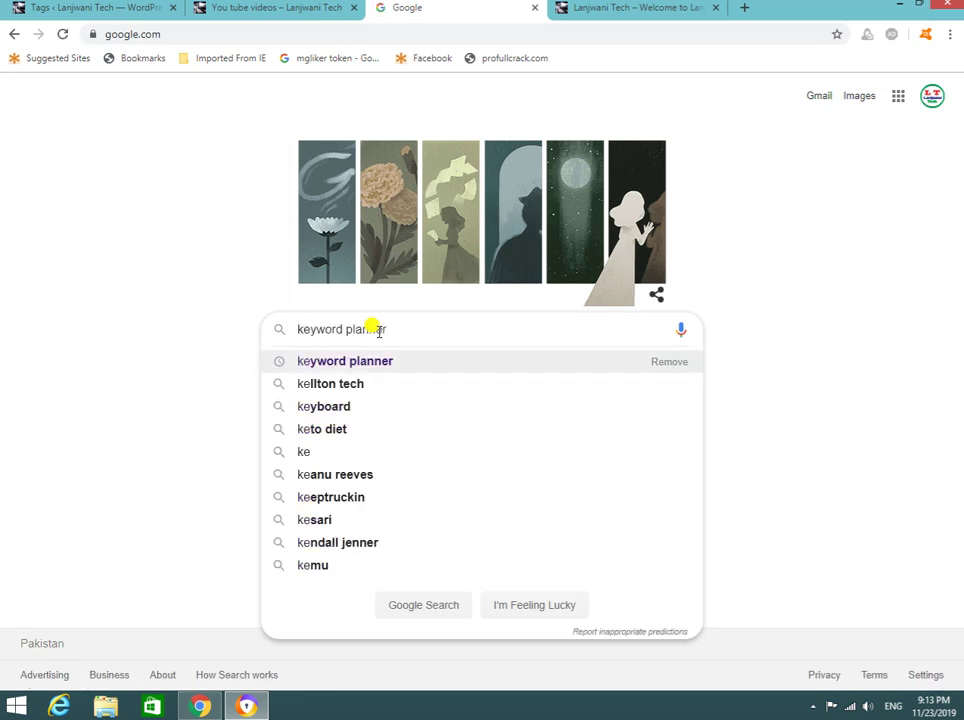
key(Return)
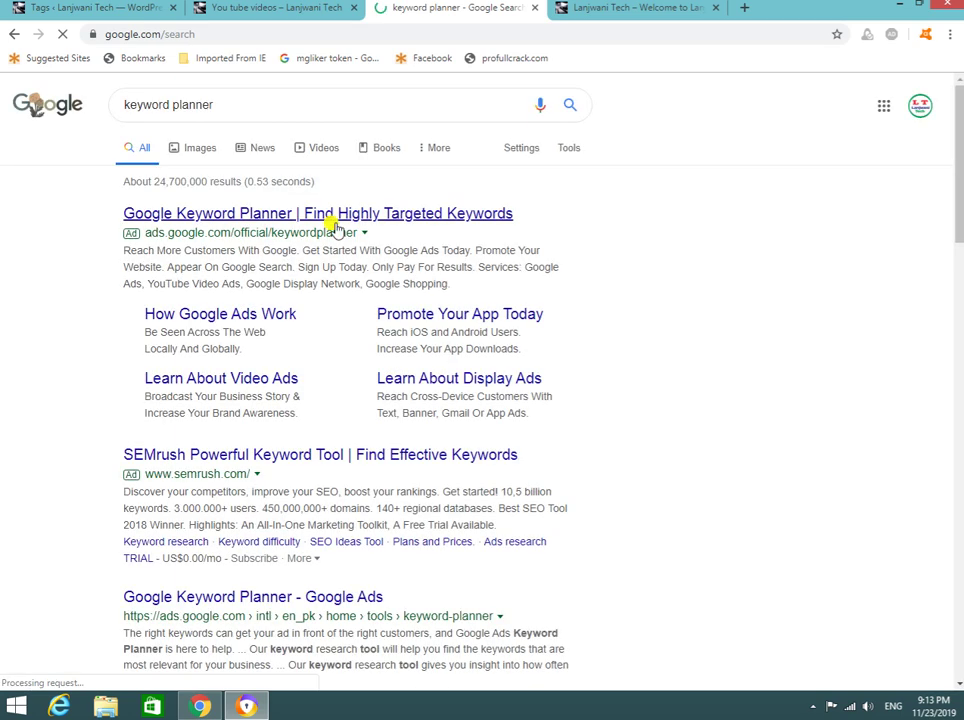
click(362, 215)
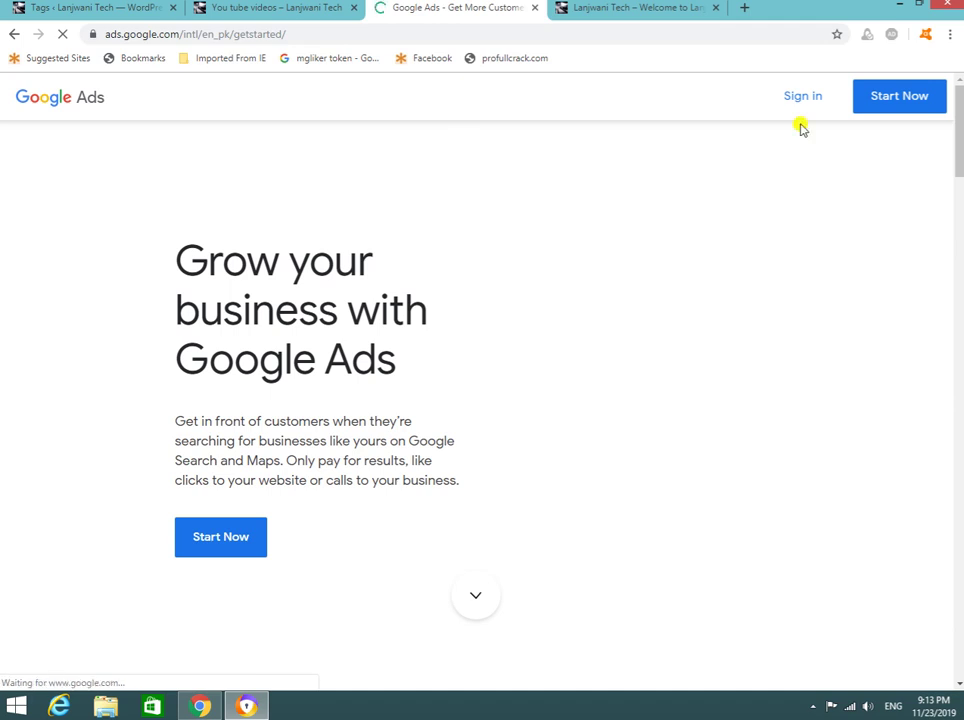
click(873, 104)
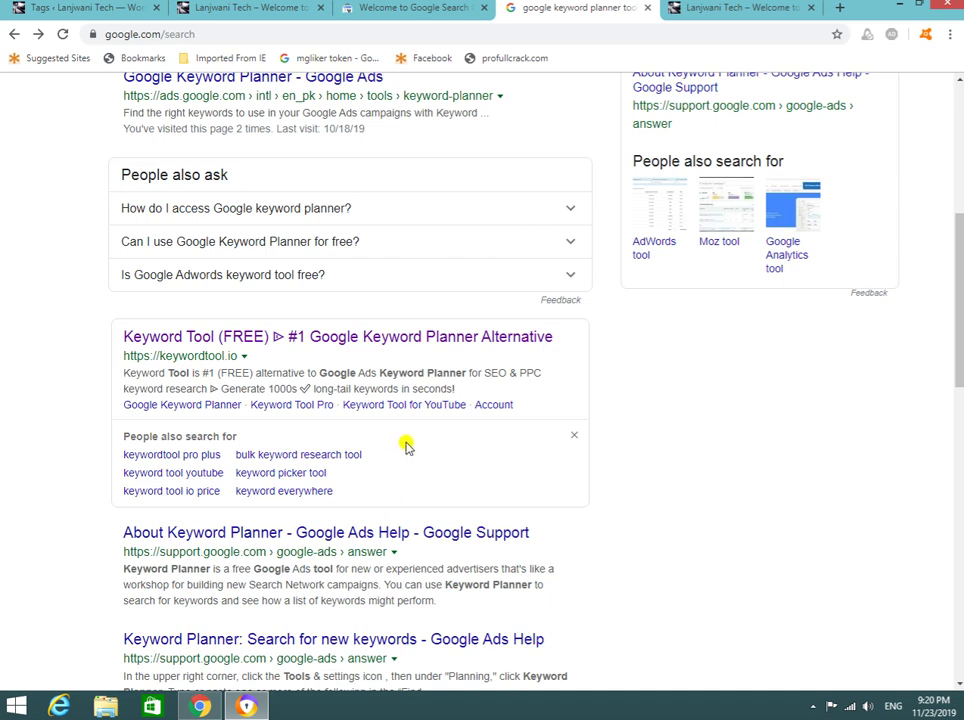
Generate Google keyword suggestions for "how to lose weight" on keywordtool.io, open the Keyword Tool Pro offer and return to the suggestions.
click(440, 338)
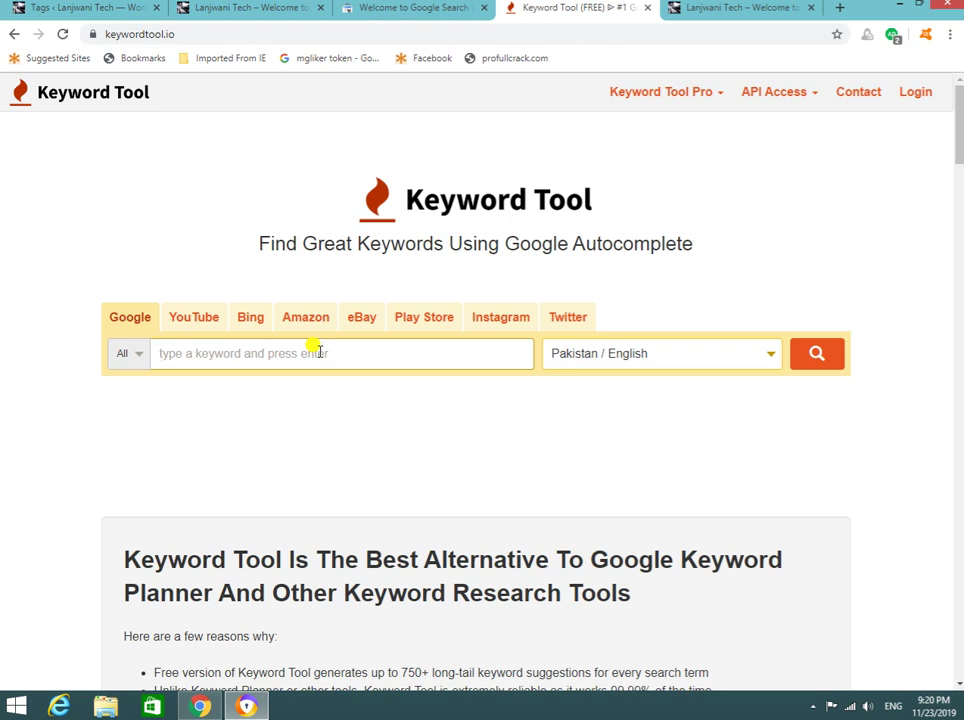
text(how to lose weight)
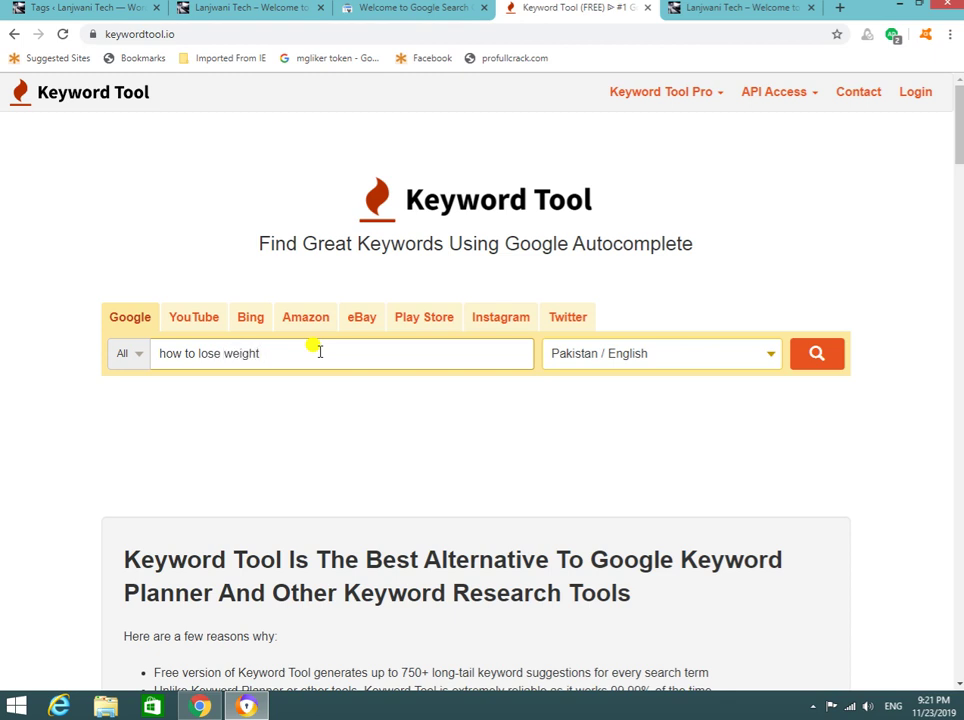
key(Return)
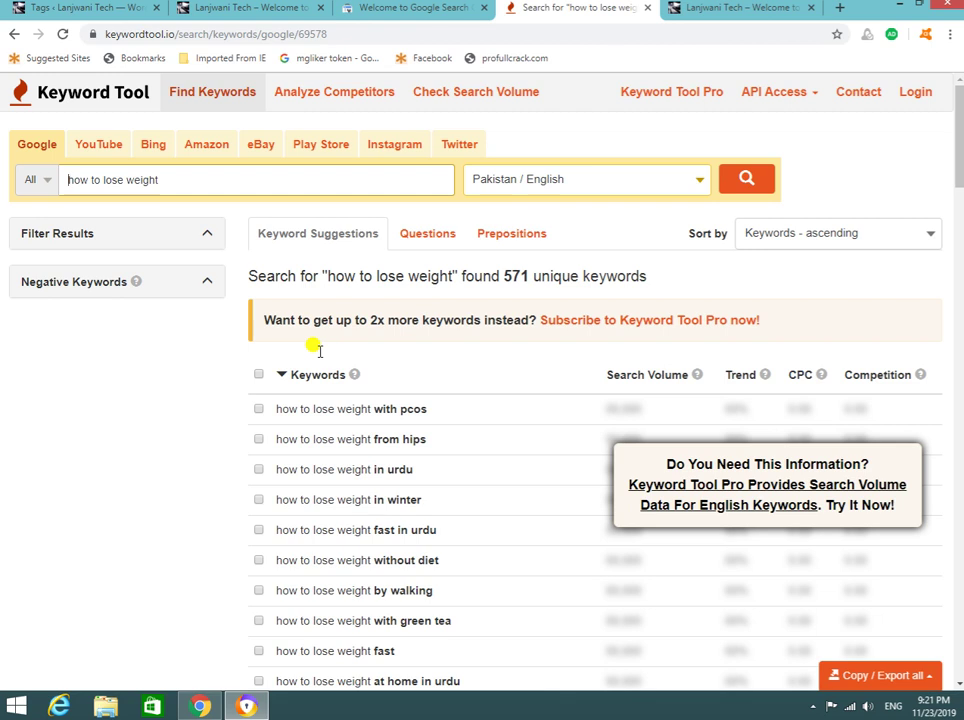
click(811, 480)
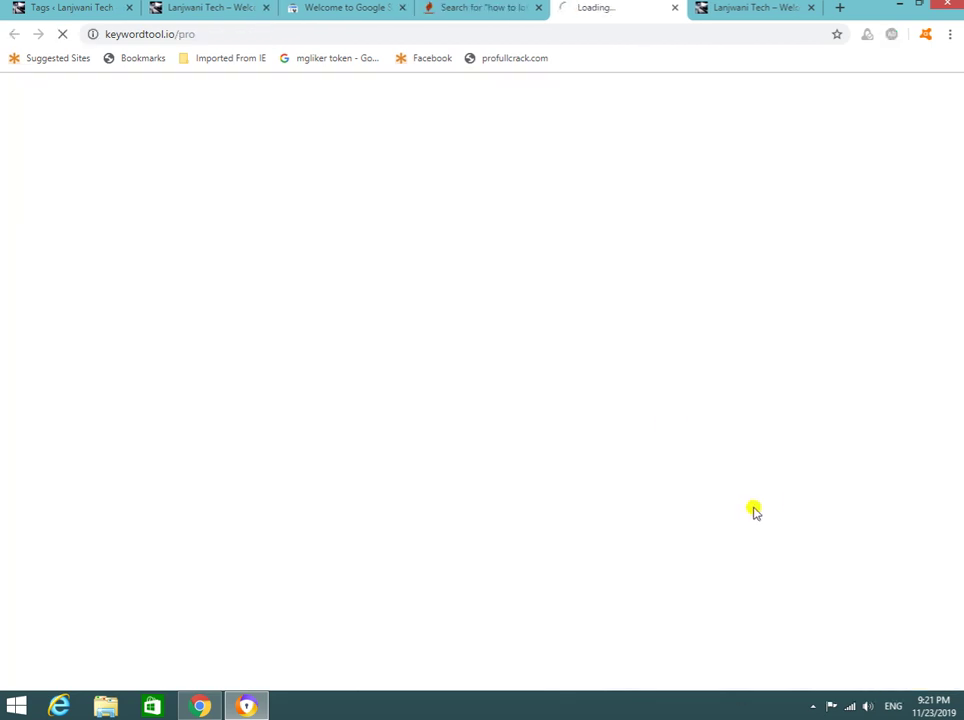
click(478, 8)
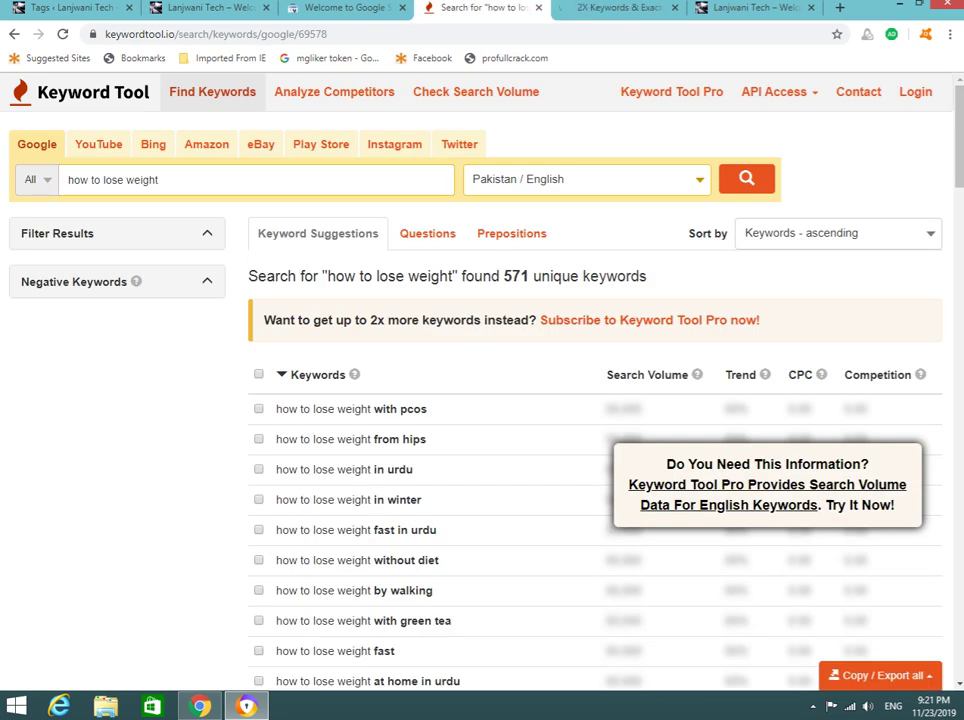
Select the "how to lose weight in winter" suggestion and export it to both CSV and Excel files.
click(450, 503)
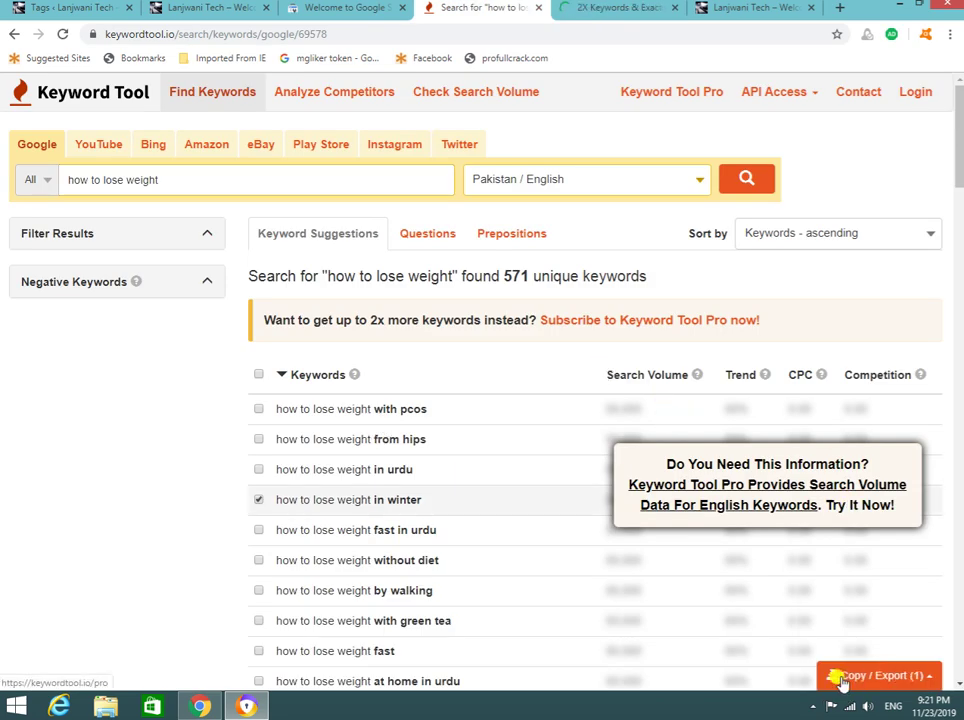
click(875, 680)
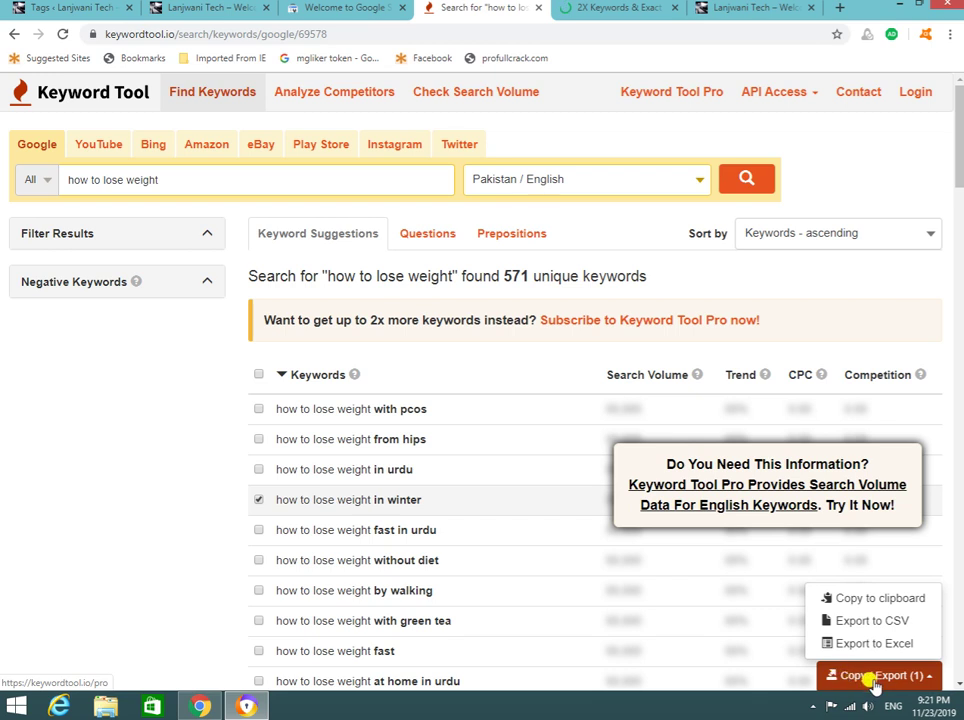
click(873, 621)
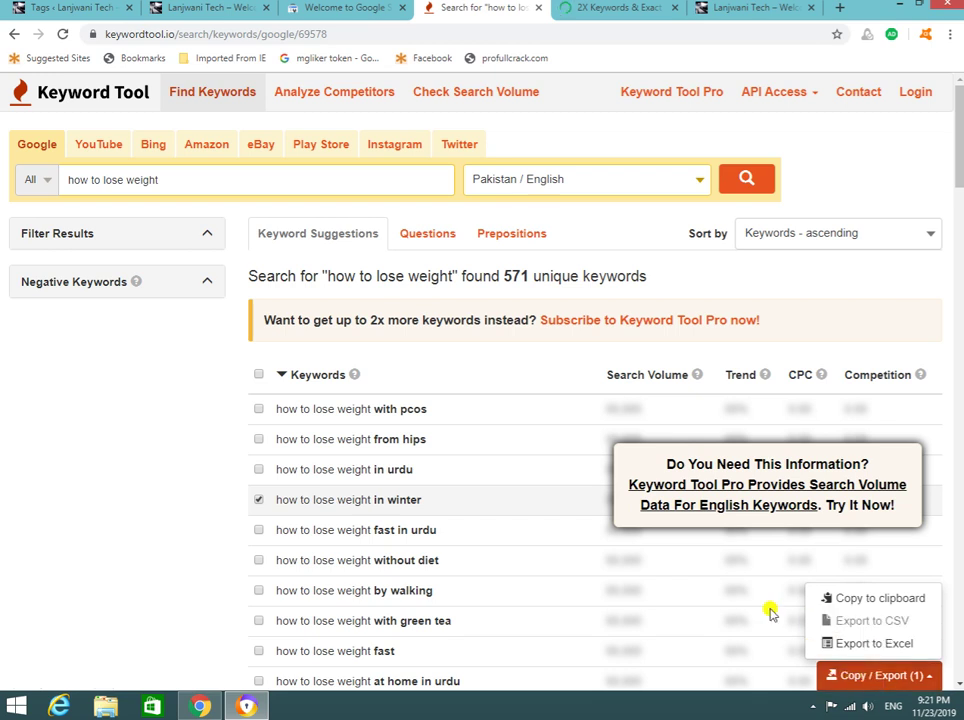
click(881, 643)
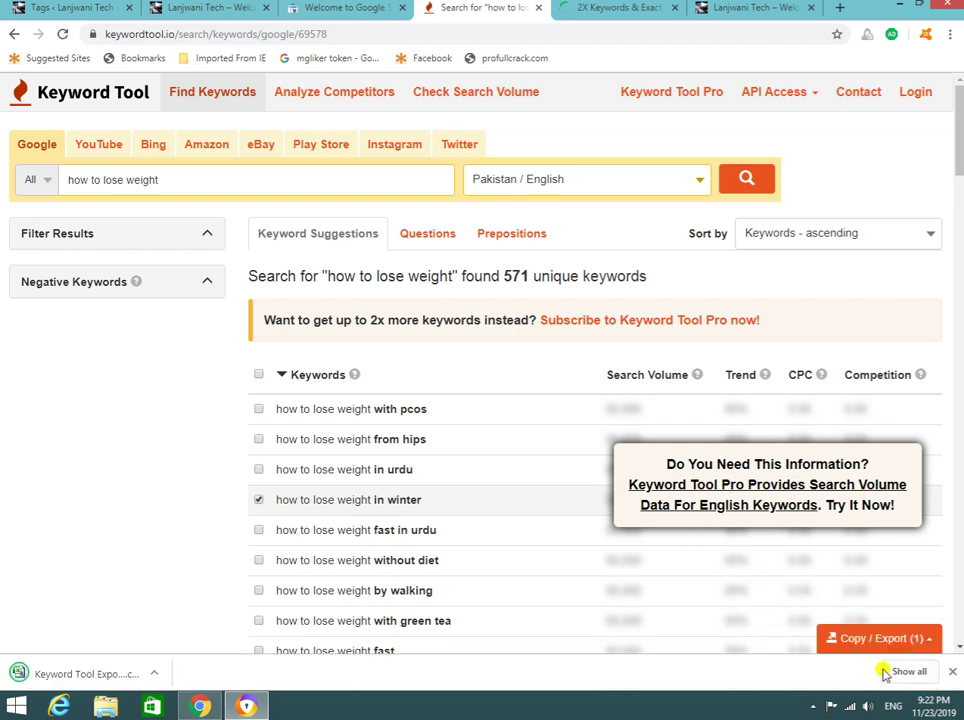
click(869, 645)
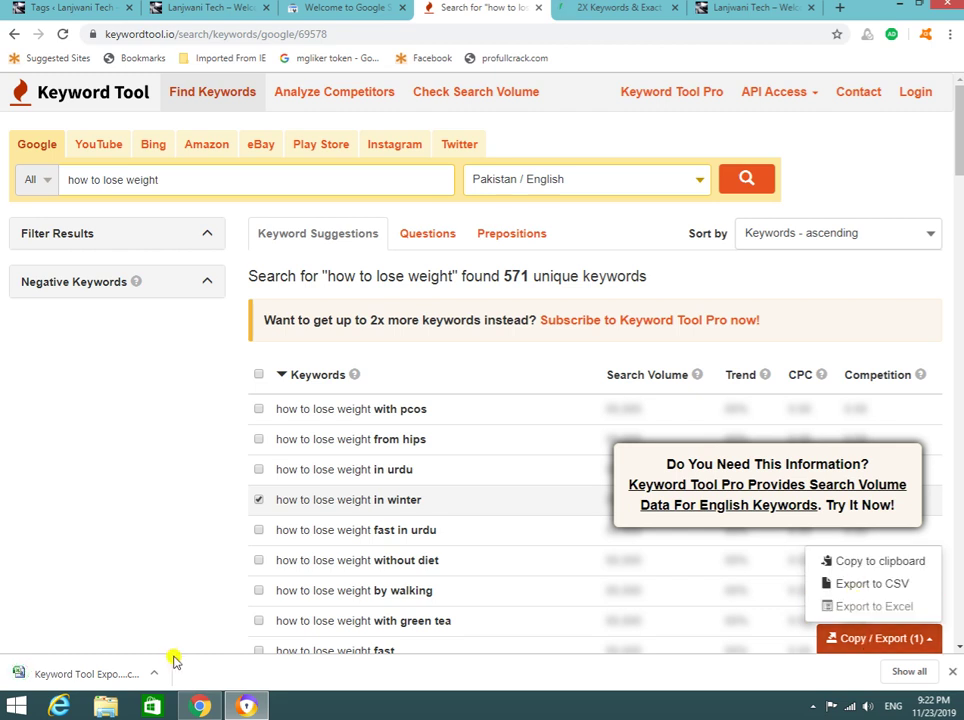
Open the downloaded Keyword Tool CSV export in Microsoft Excel and maximize its window.
click(125, 676)
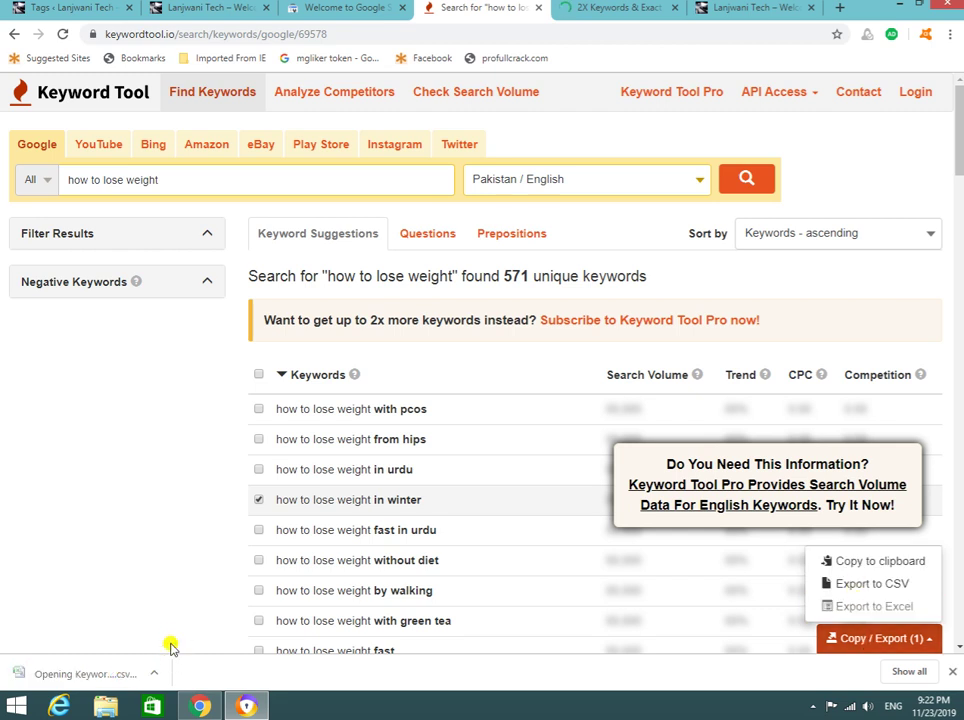
click(420, 533)
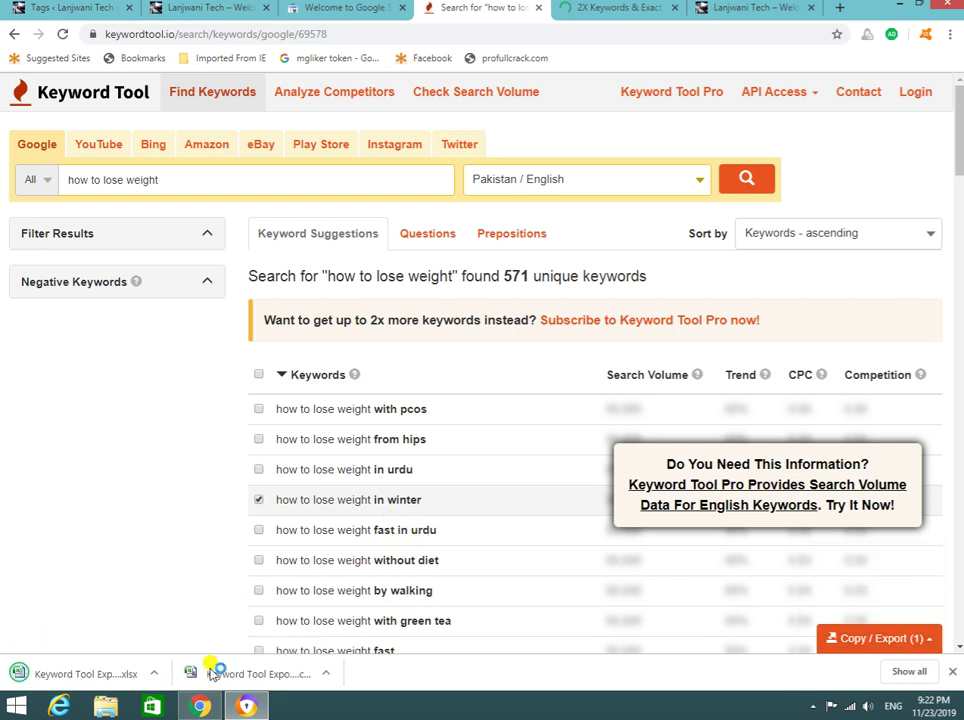
click(212, 672)
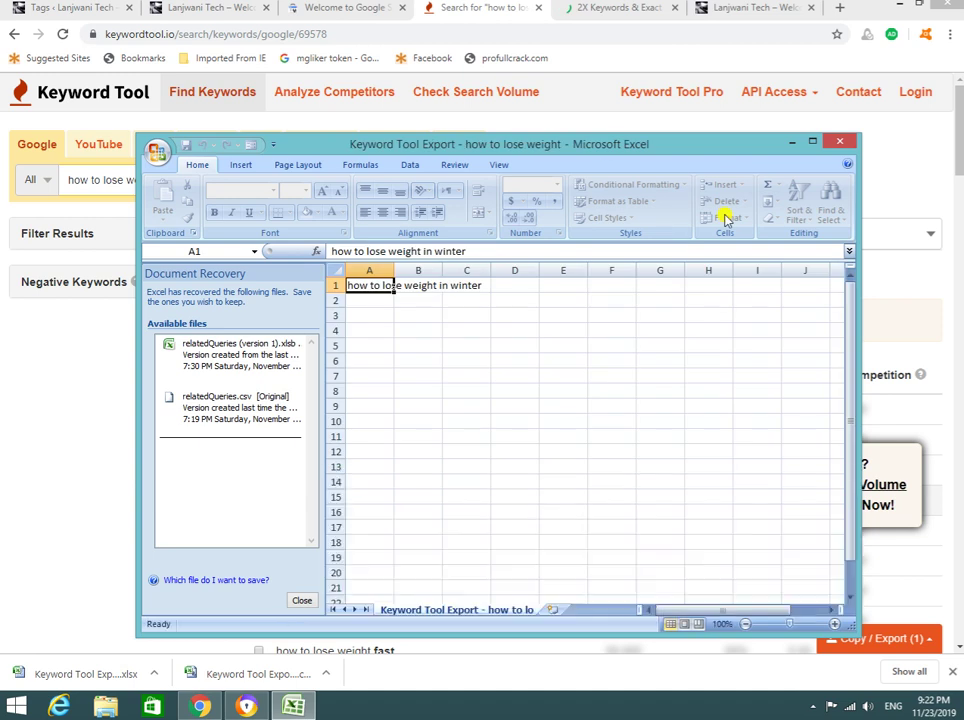
click(812, 141)
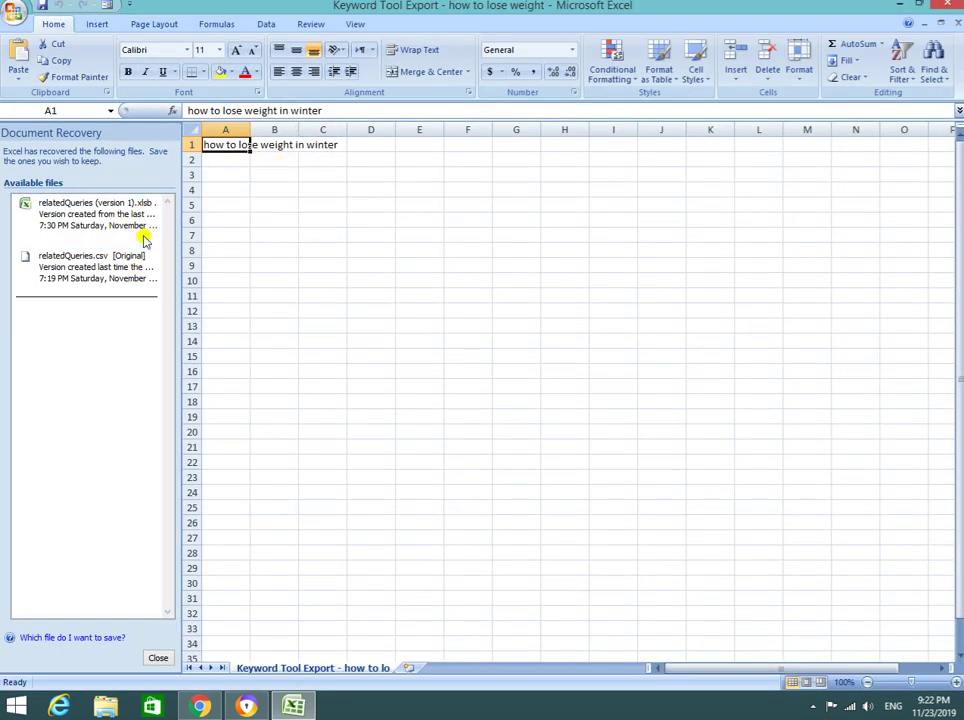
View the two recovered relatedQueries files, close them without saving, and close the keyword export workbook.
click(95, 212)
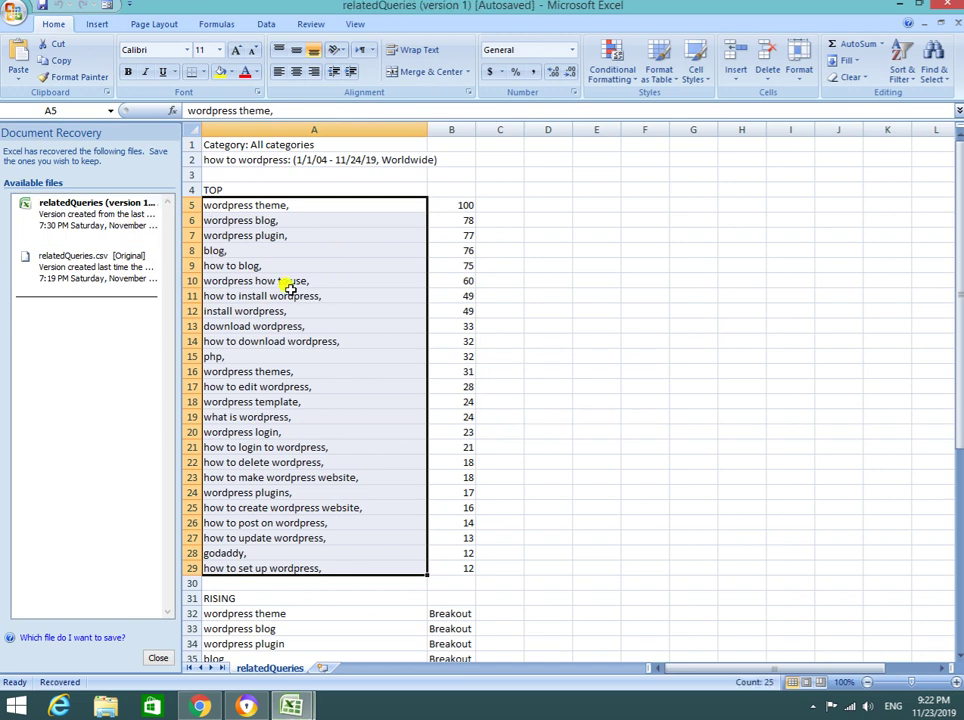
click(98, 270)
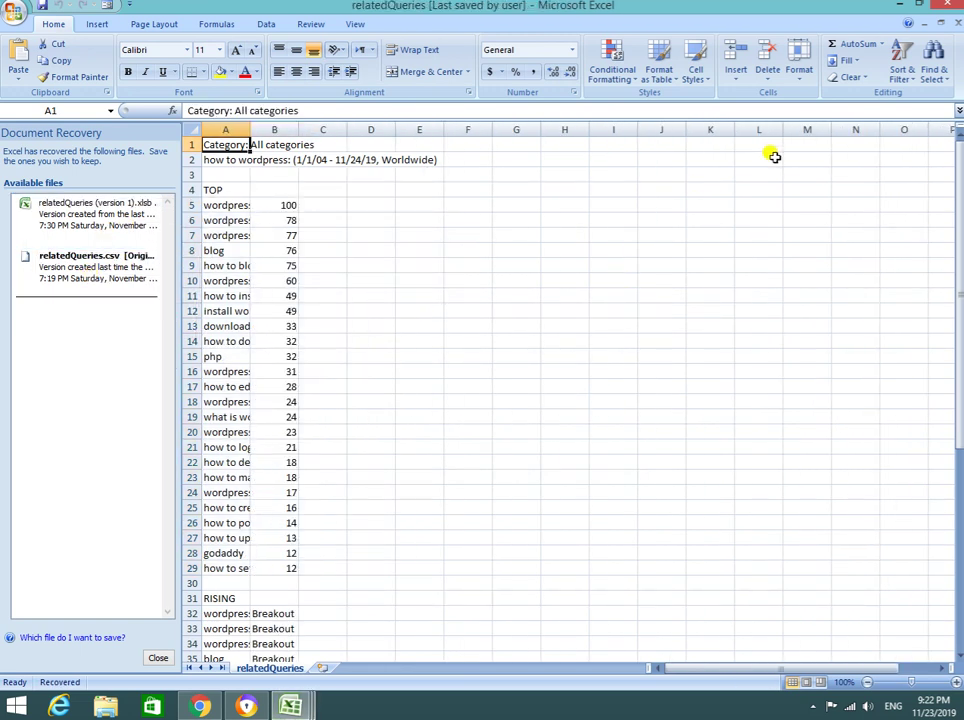
click(955, 8)
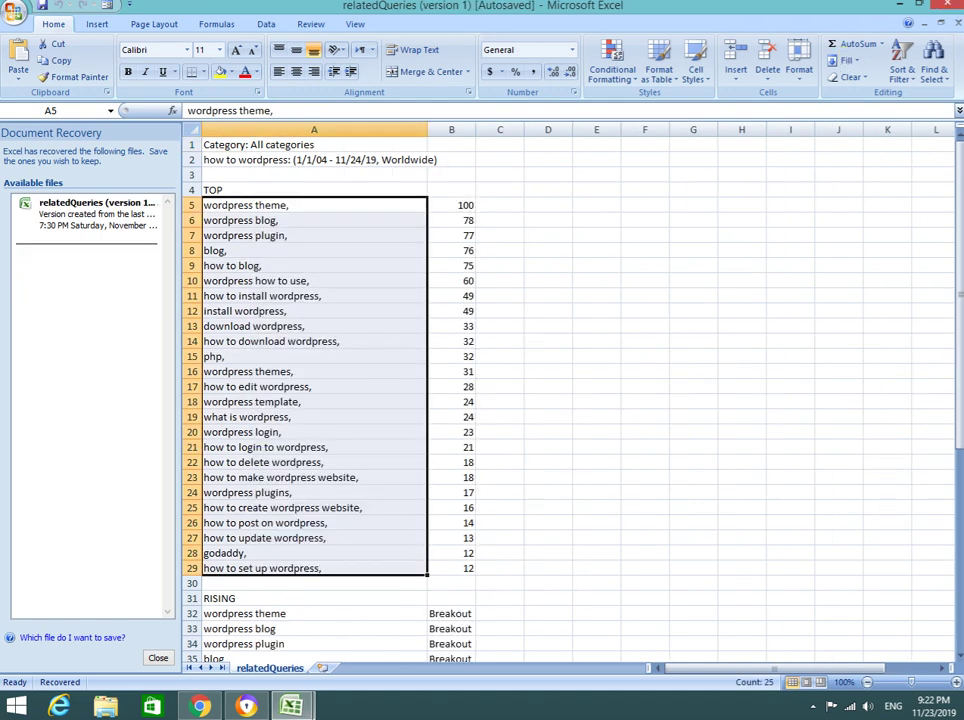
click(948, 7)
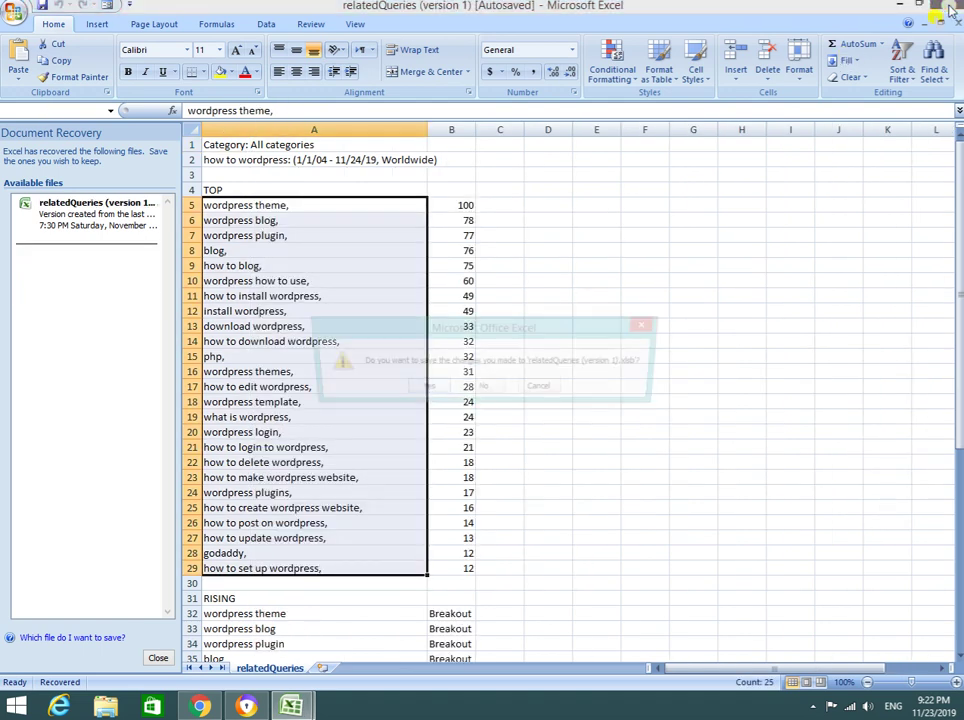
click(486, 389)
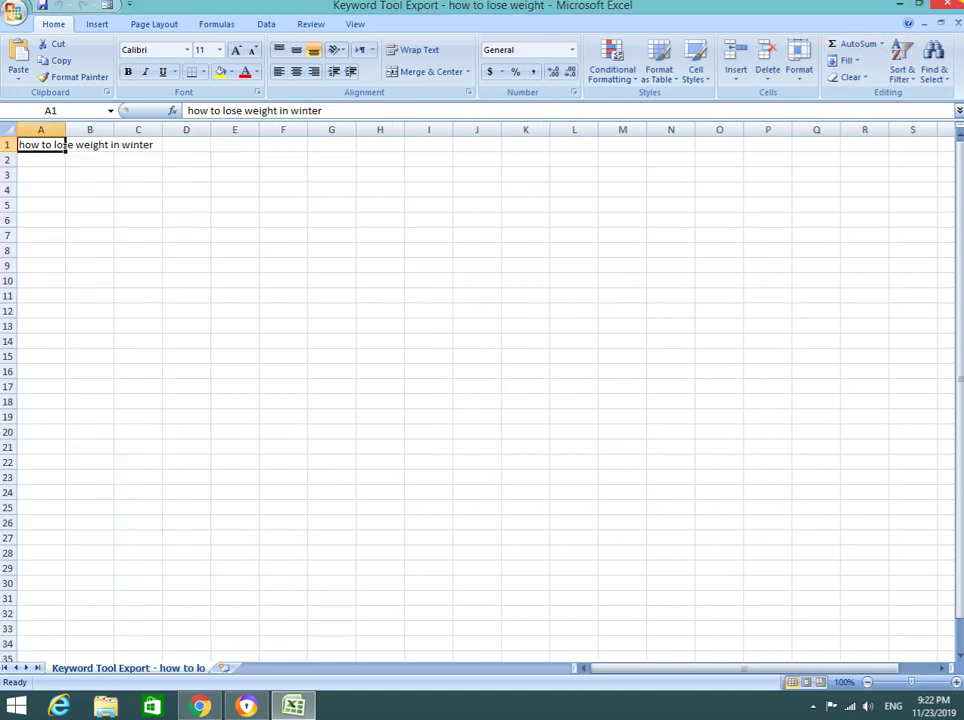
mouse_move(958, 3)
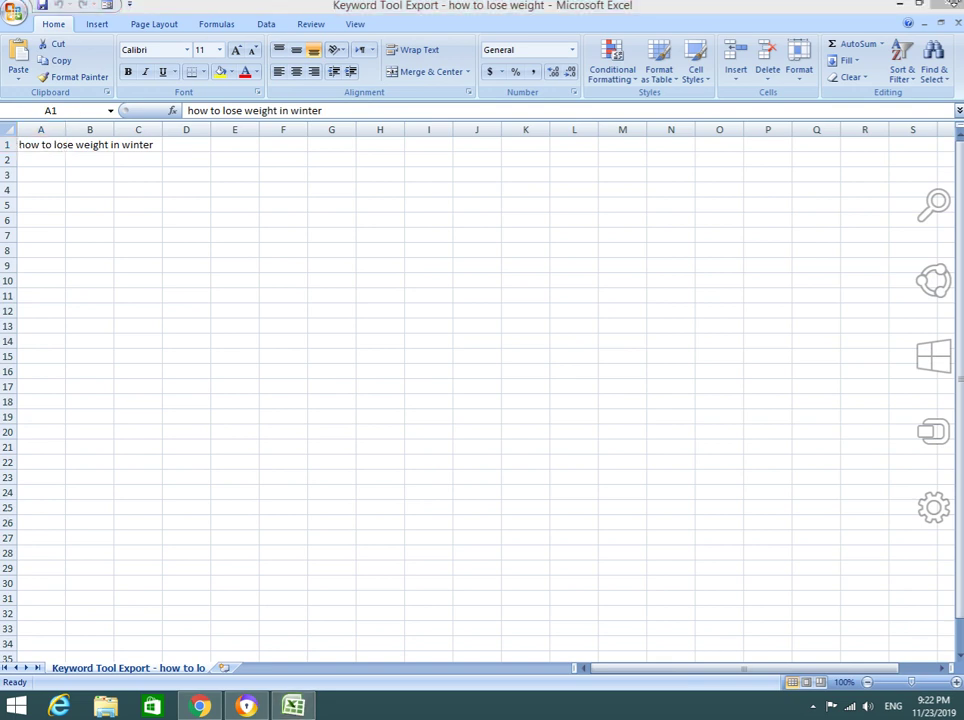
click(945, 5)
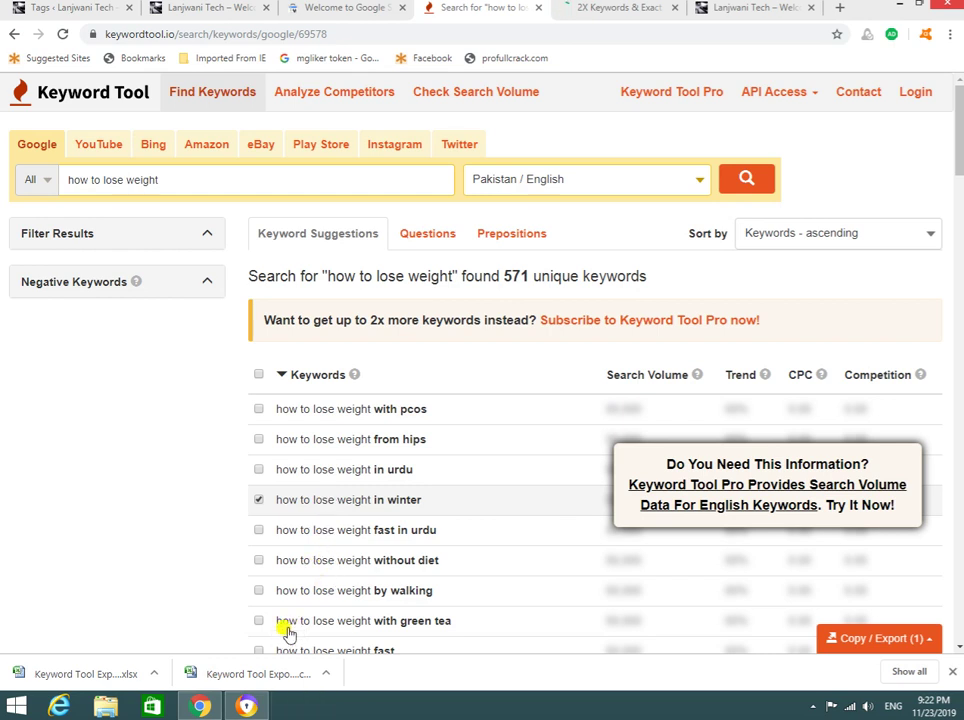
Reopen the downloaded CSV keyword export to view it, close Excel and dismiss the browser's downloads bar.
click(328, 674)
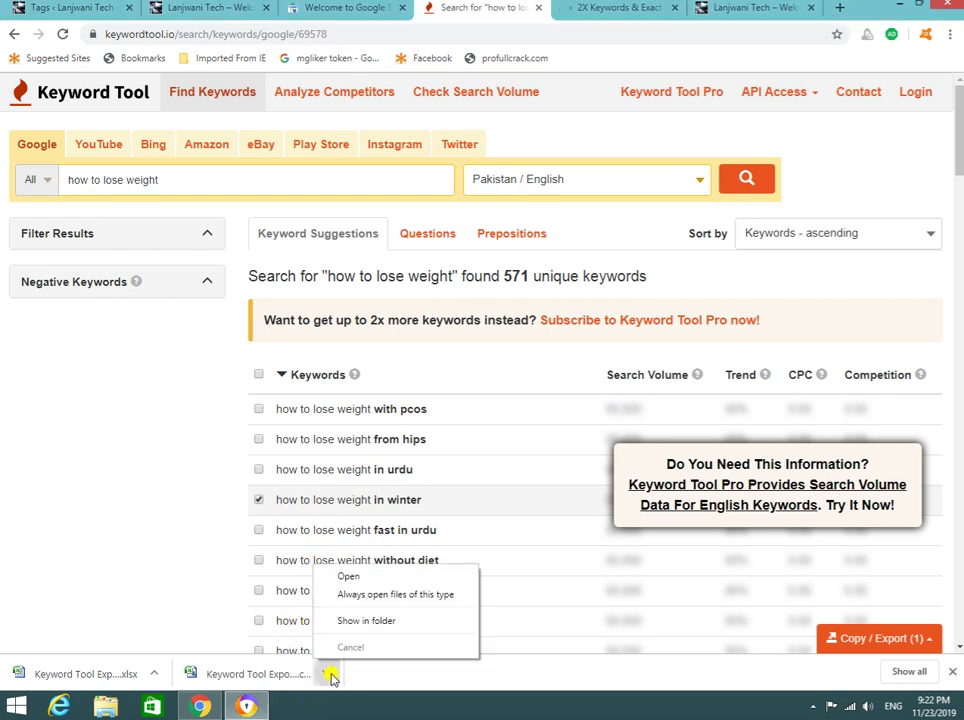
click(263, 678)
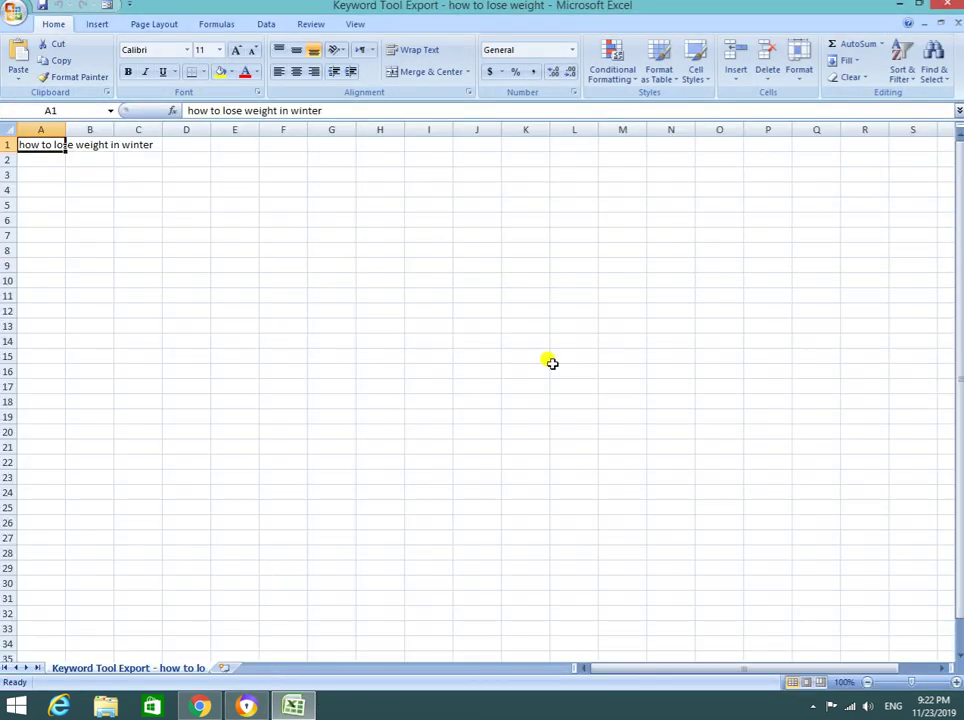
click(947, 4)
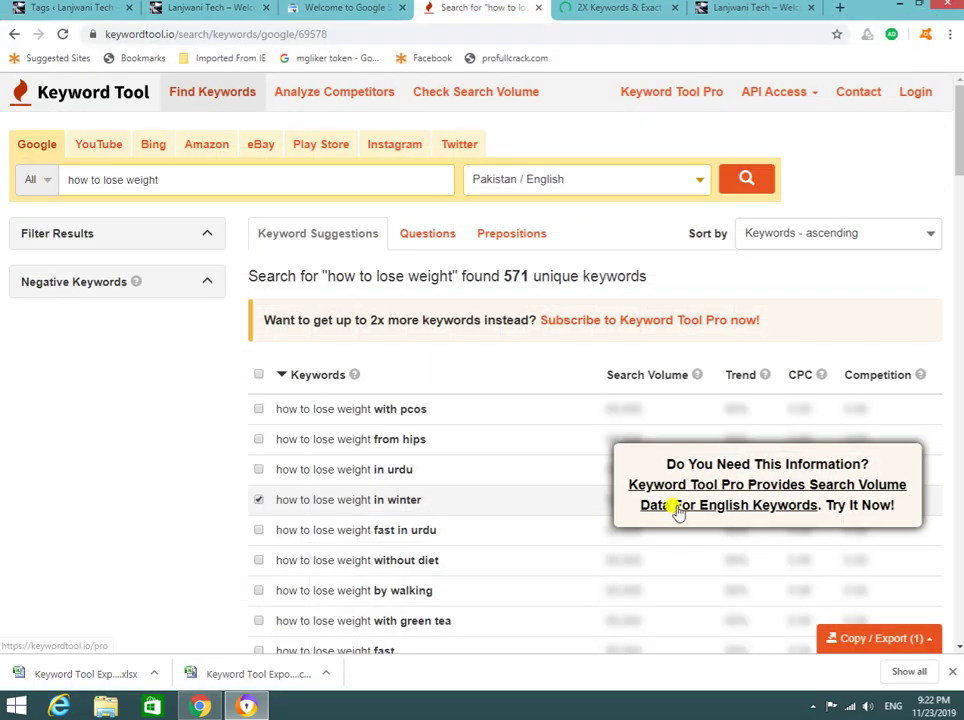
click(952, 671)
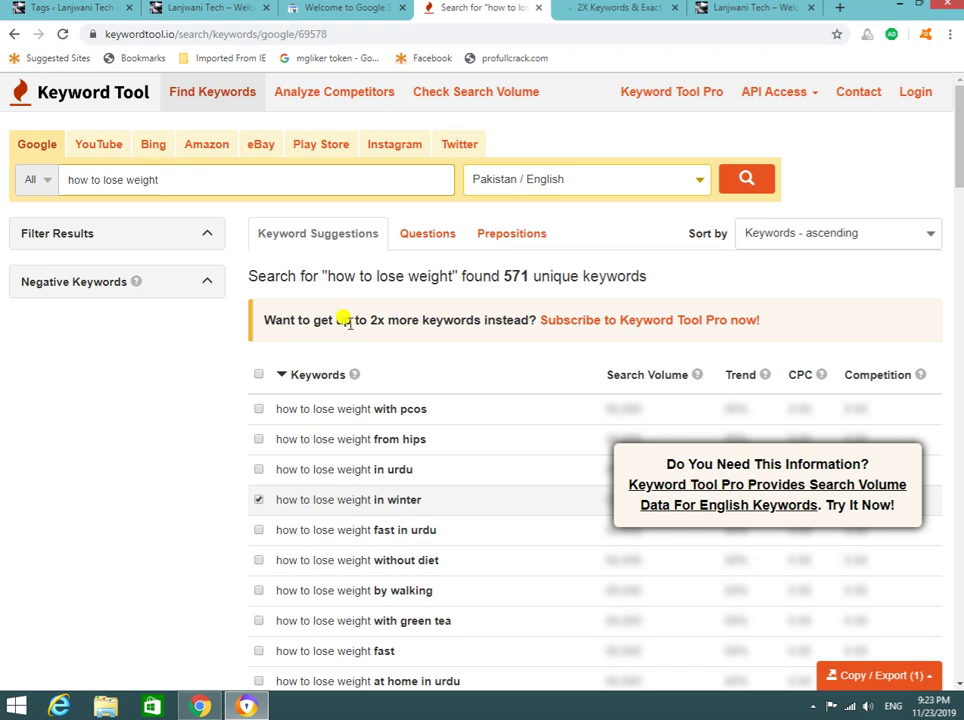
Look through the keyword suggestions and clear the selection of "how to lose weight in winter".
scroll(360, 458, down, 1)
scroll(360, 455, down, 7)
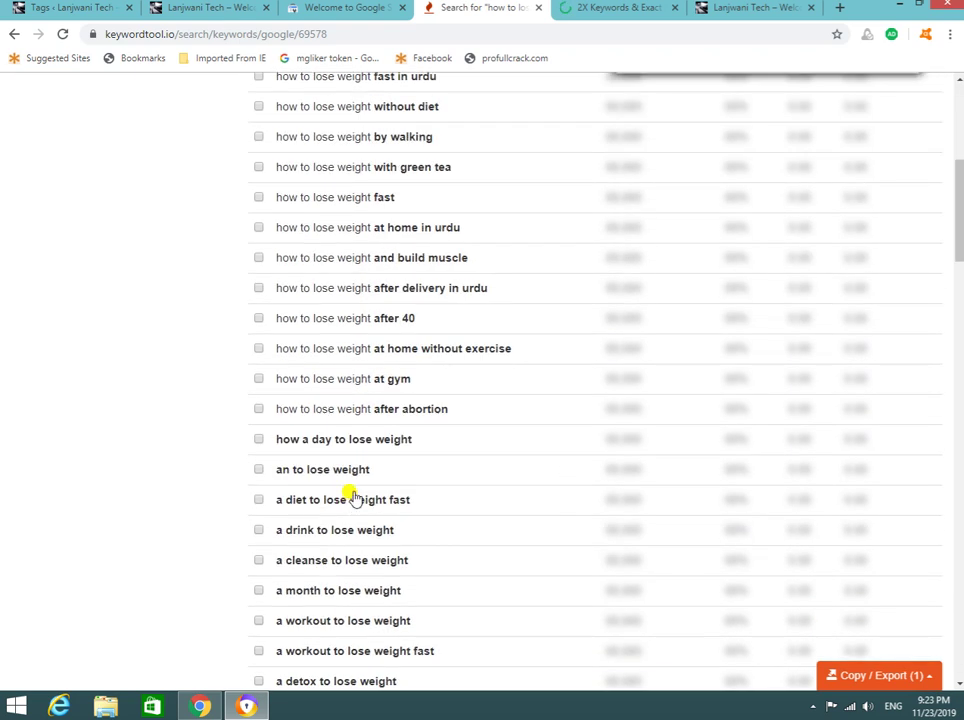
scroll(318, 453, up, 8)
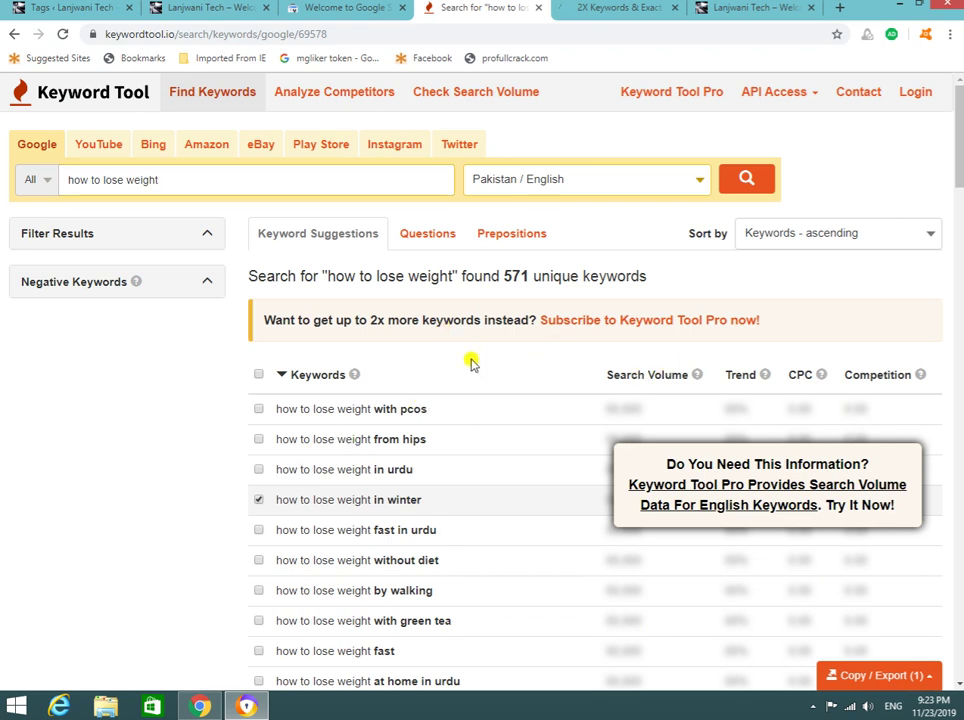
click(258, 376)
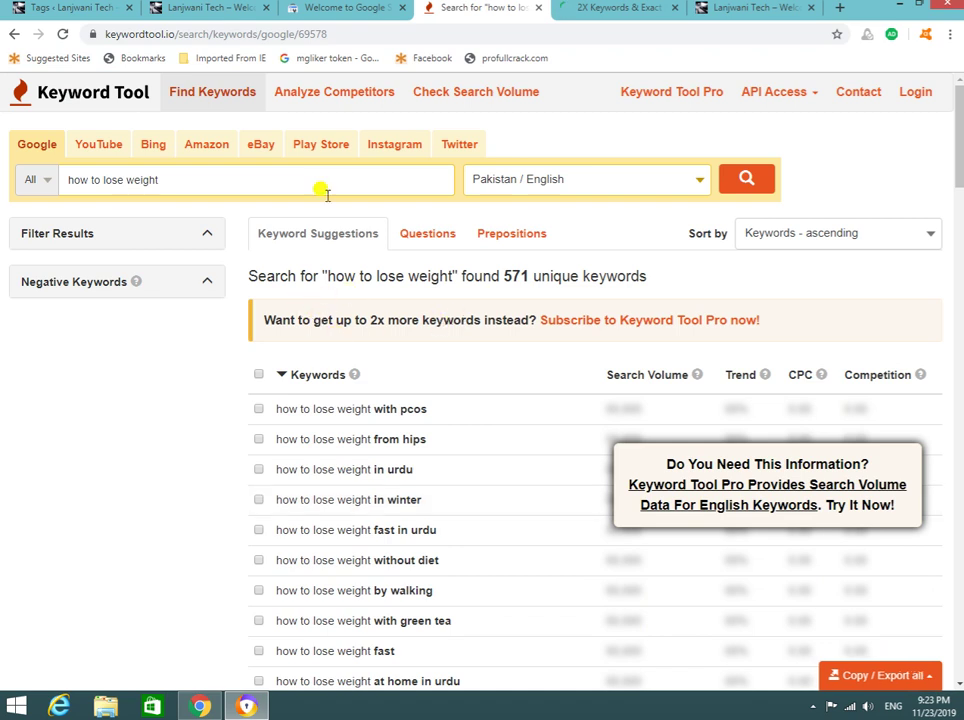
Highlight "lose weight" in the search query and view the Analyze Competitors option.
drag(163, 179, 104, 180)
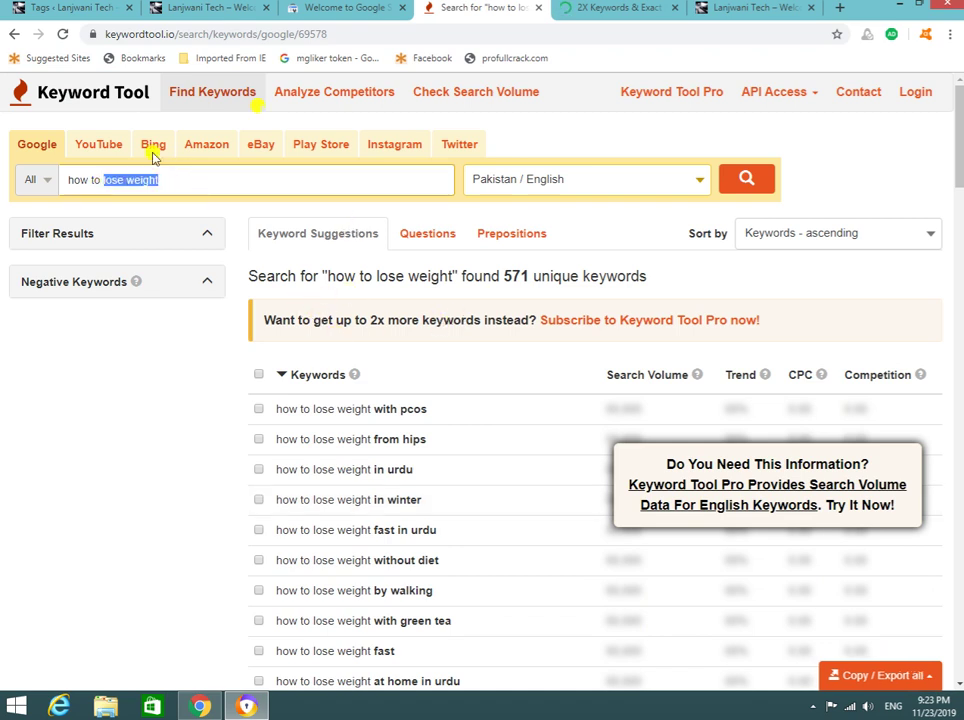
click(312, 100)
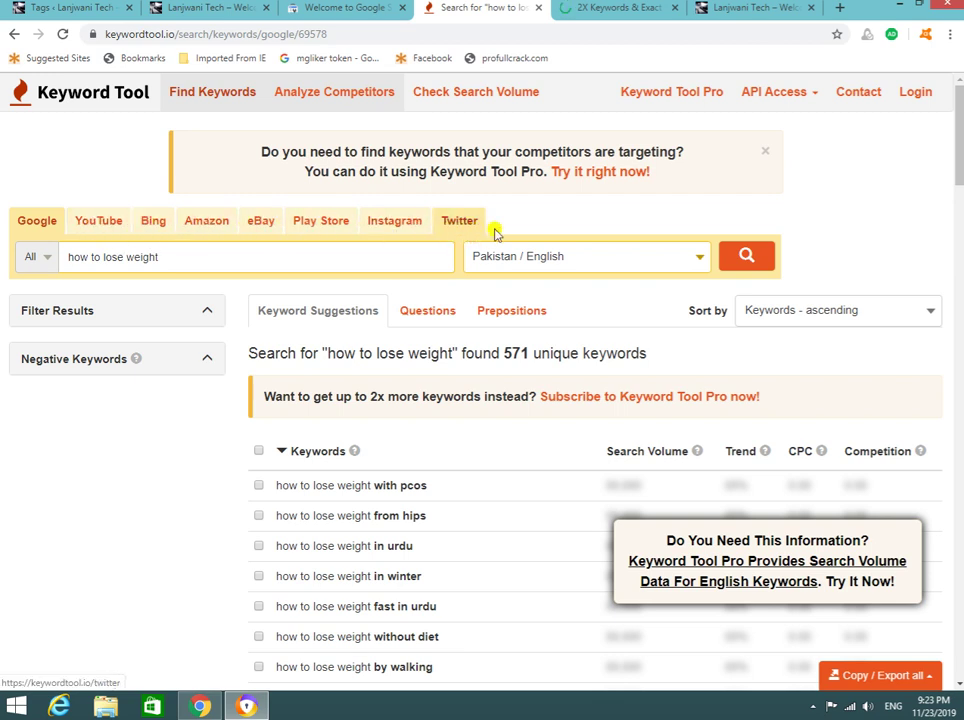
Open the Keyword Tool Pro page, look through its feature descriptions and close the page.
click(667, 98)
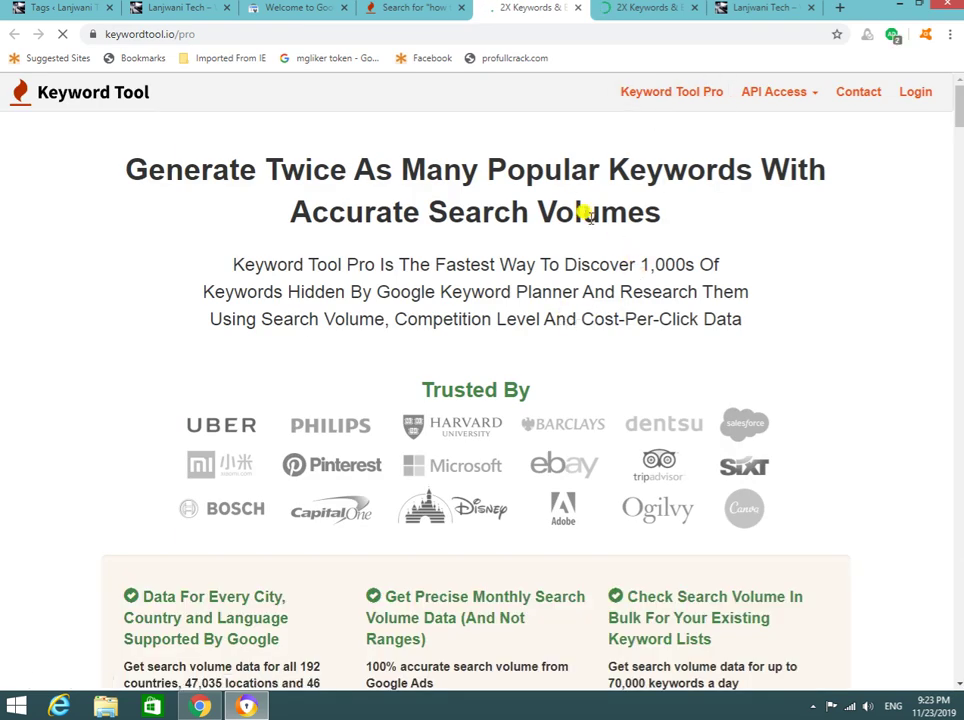
scroll(576, 254, down, 5)
scroll(576, 254, down, 6)
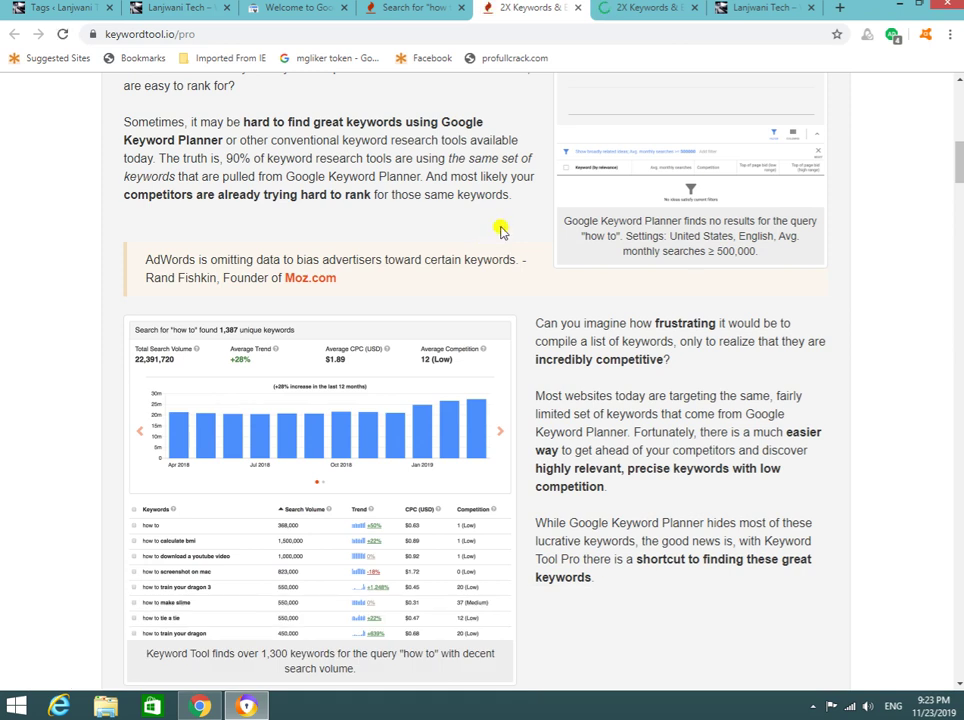
scroll(470, 235, down, 4)
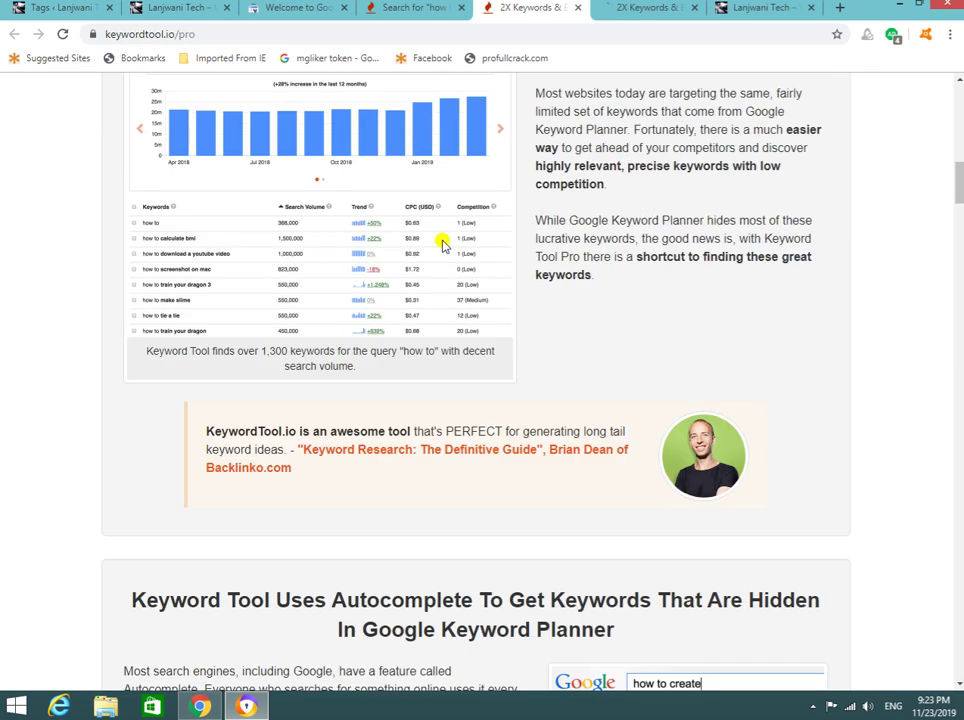
scroll(443, 245, down, 3)
scroll(441, 243, up, 7)
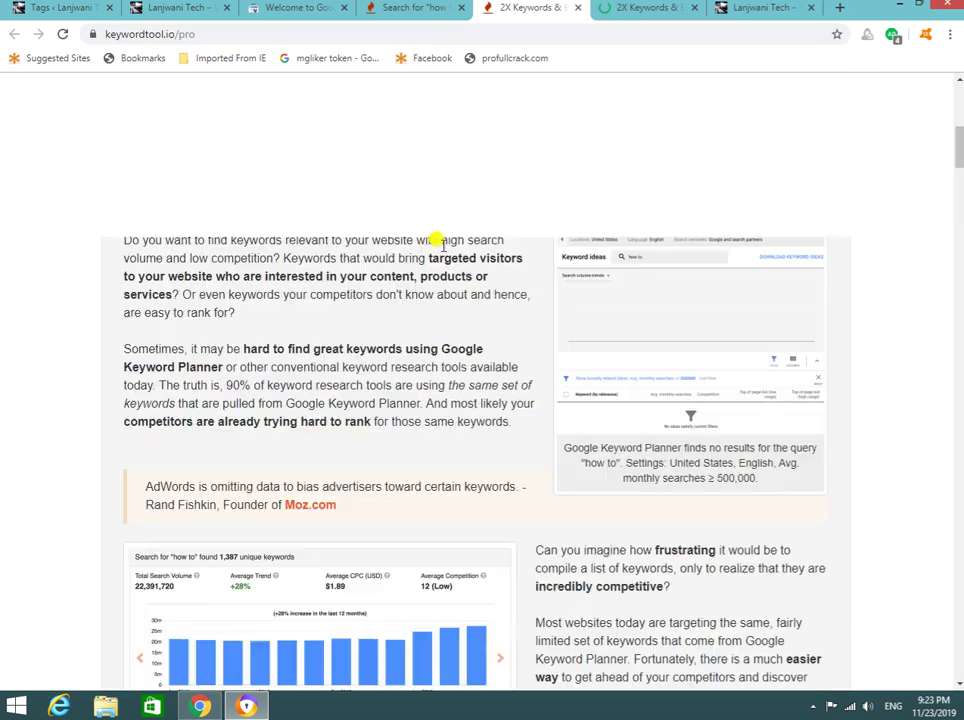
scroll(439, 245, up, 6)
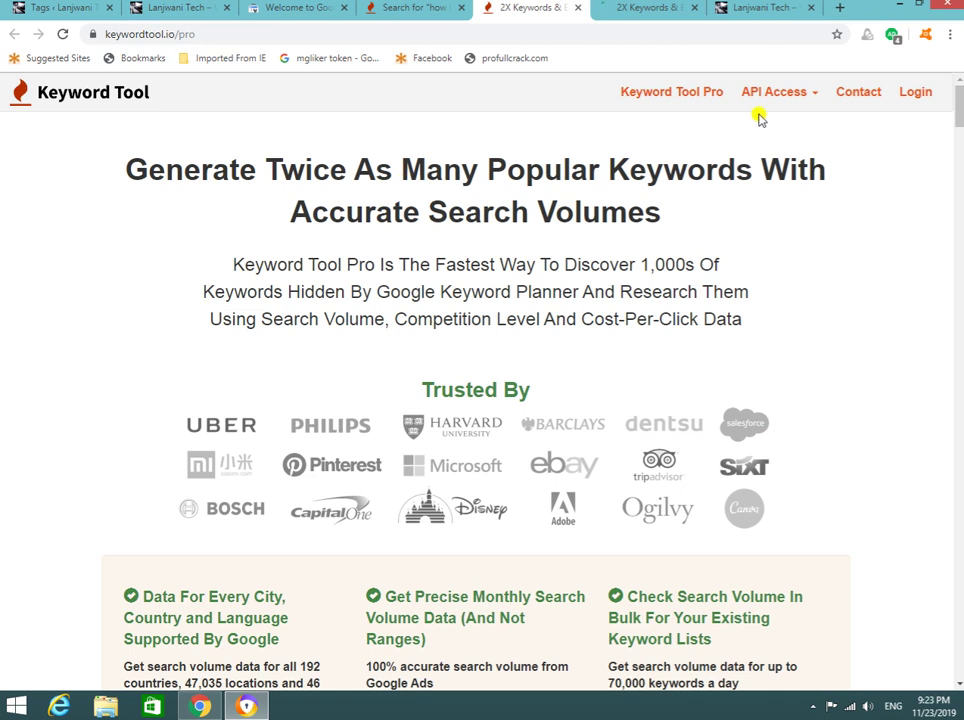
click(576, 8)
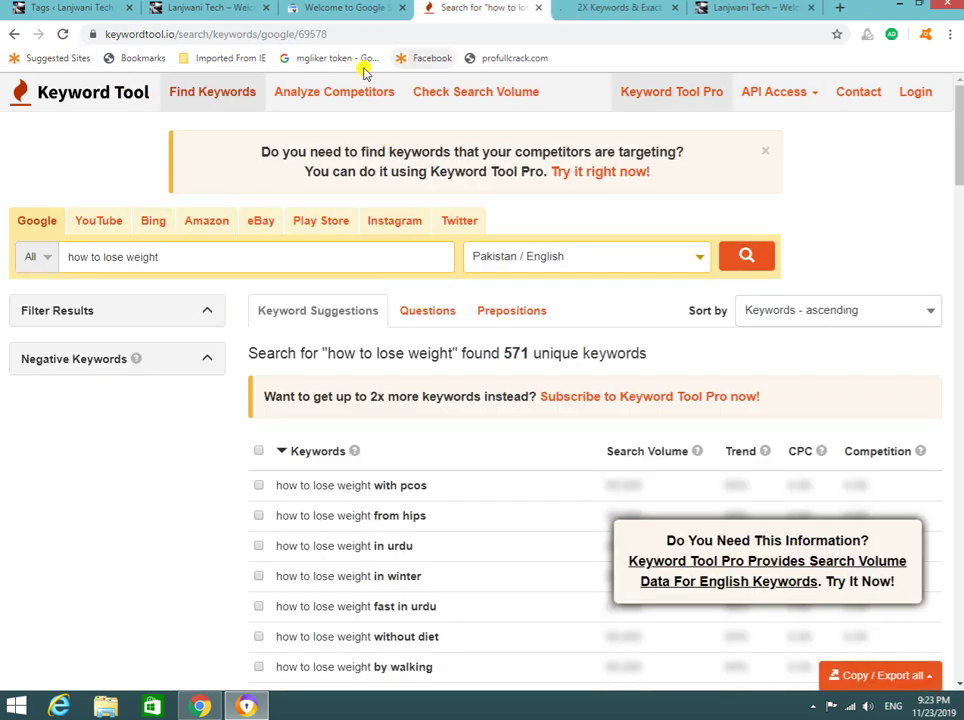
View the Check Search Volume option, and close the keyword search page and the remaining Keyword Tool Pro page.
click(452, 98)
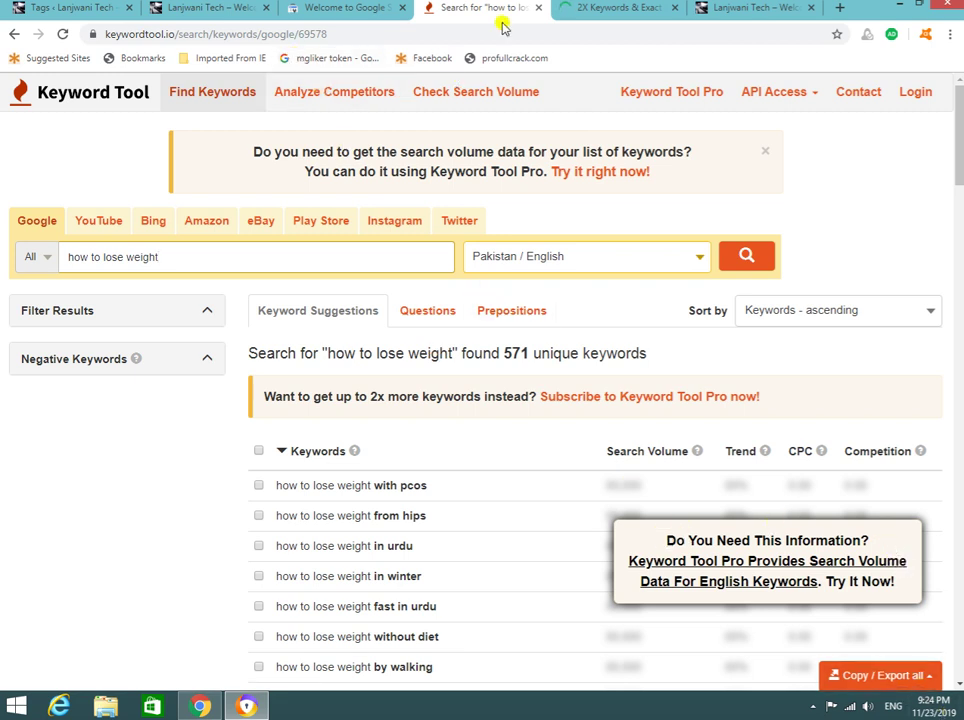
click(538, 14)
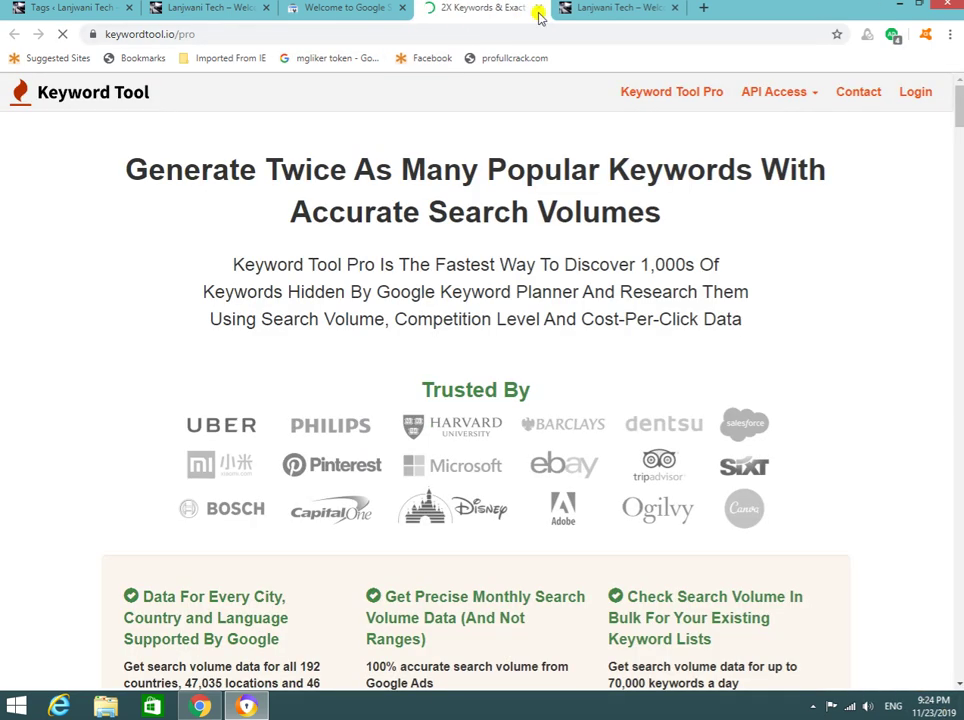
click(538, 10)
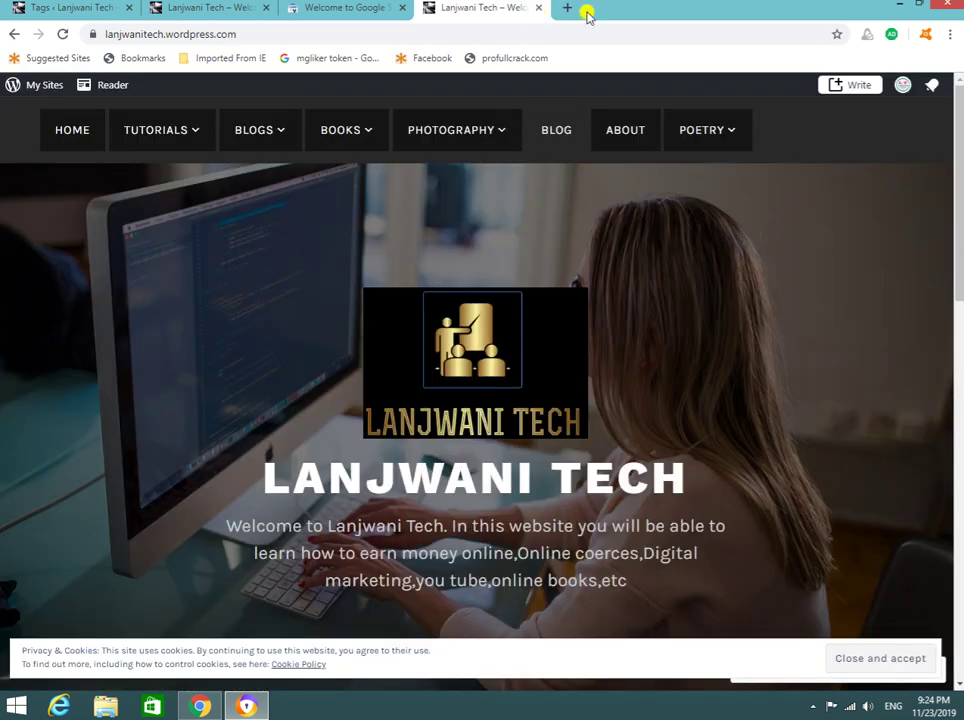
click(565, 9)
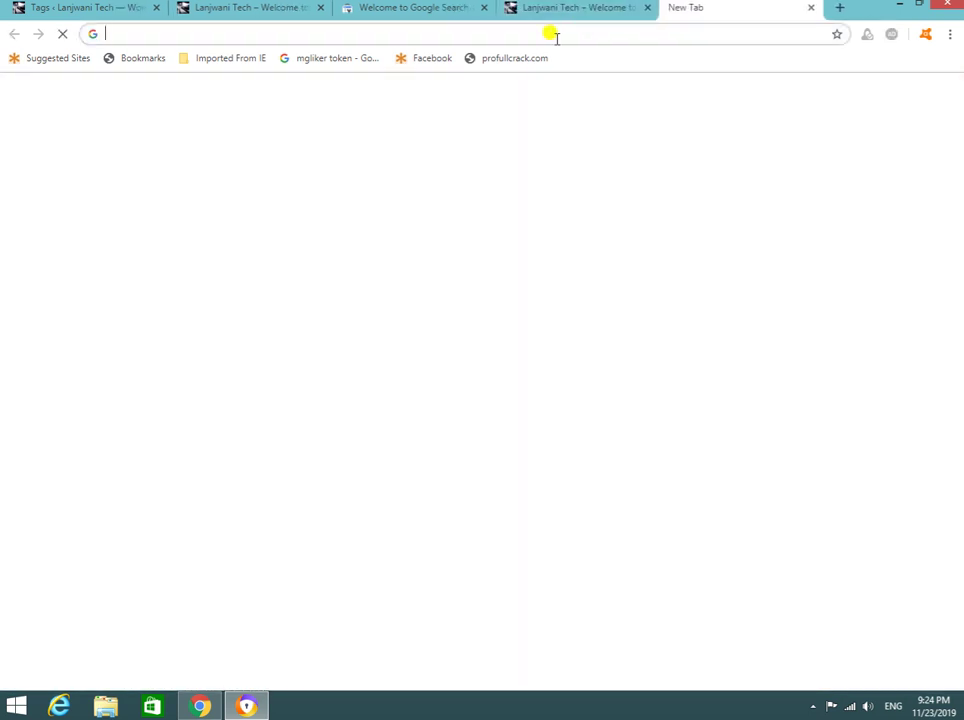
text(www.)
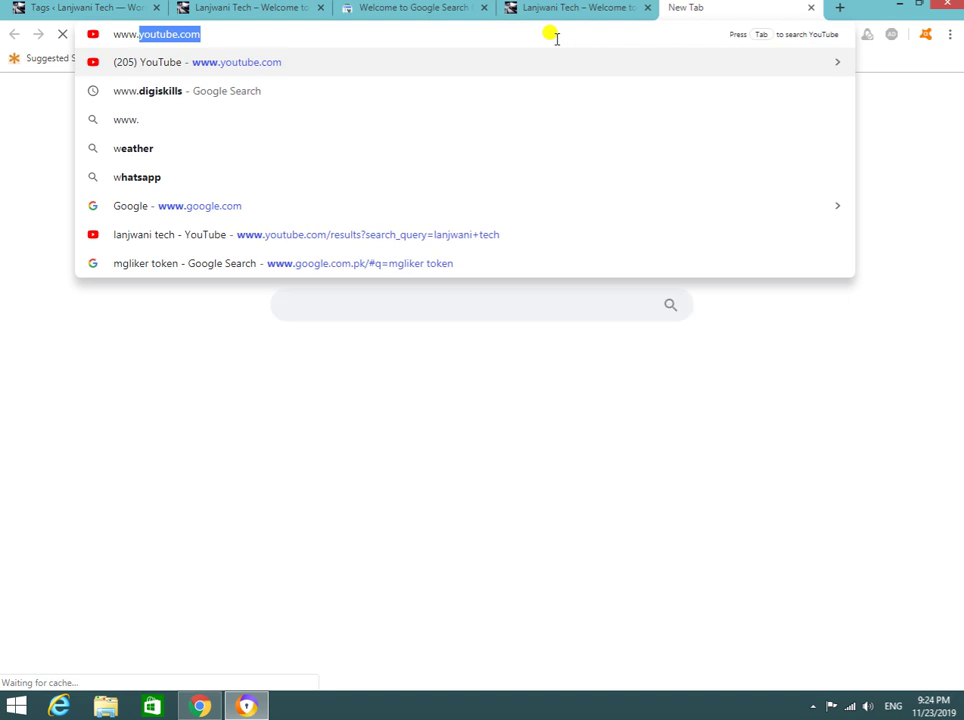
text(go)
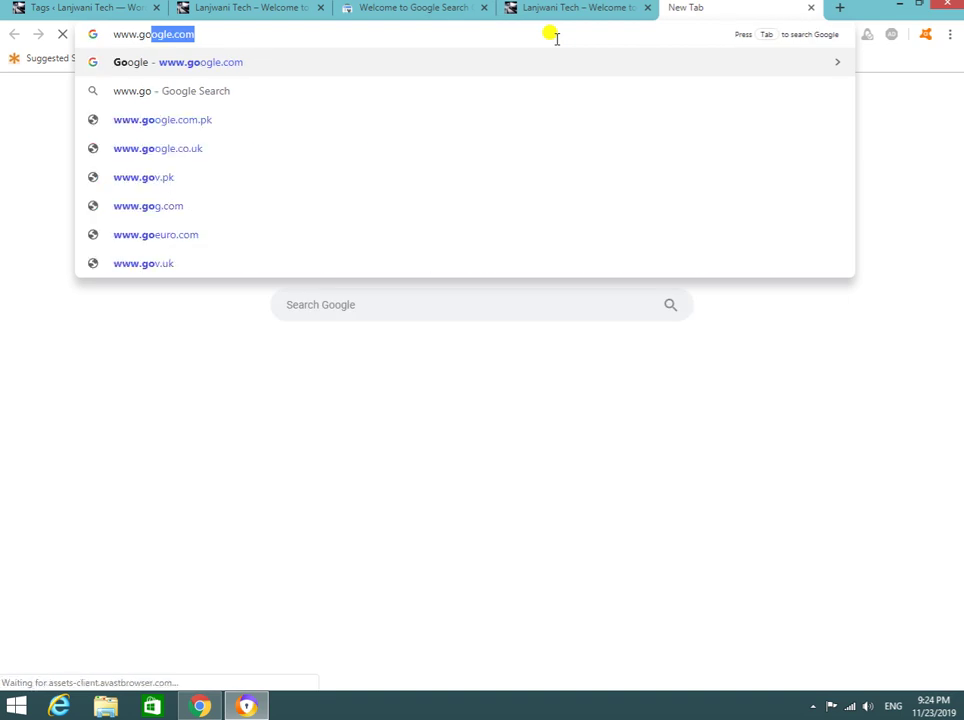
key(Return)
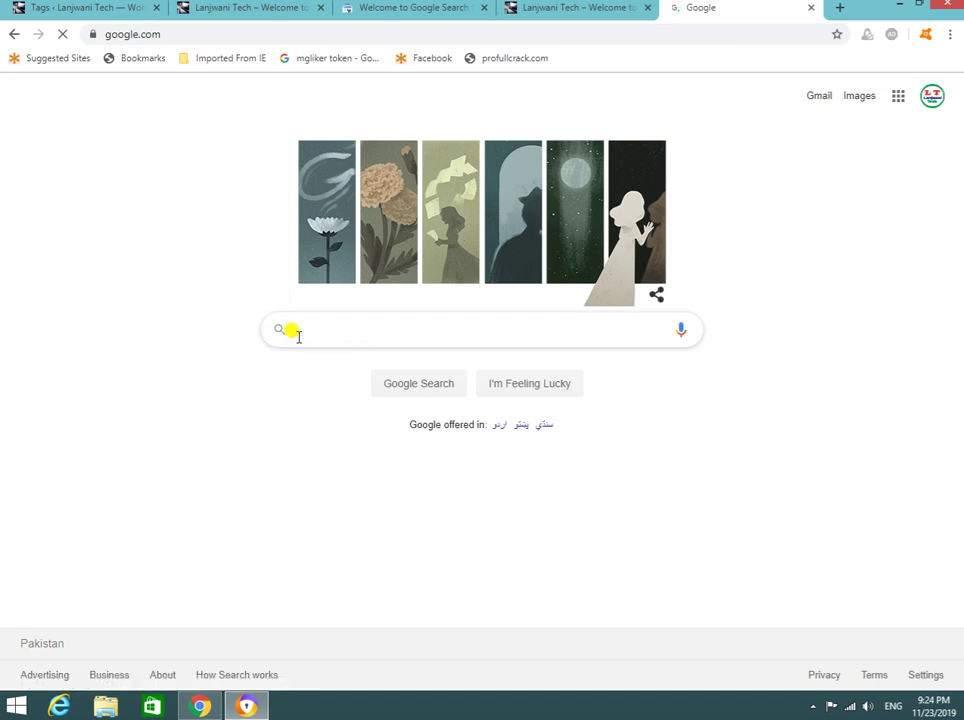
click(298, 336)
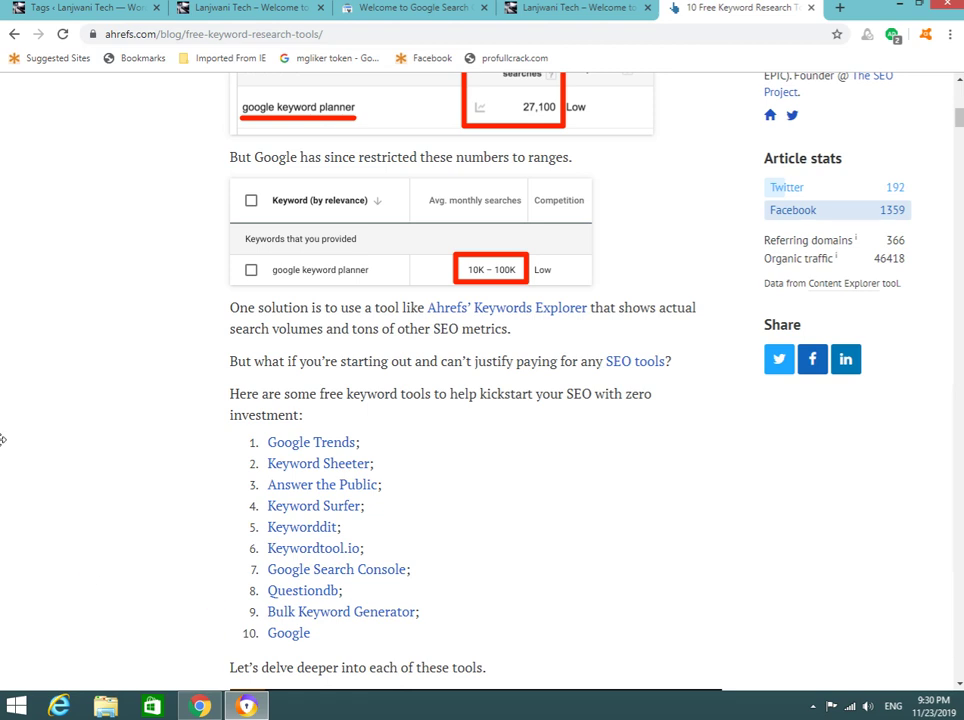
Replace the Ahrefs article on free keyword research tools with the Google home page.
click(297, 40)
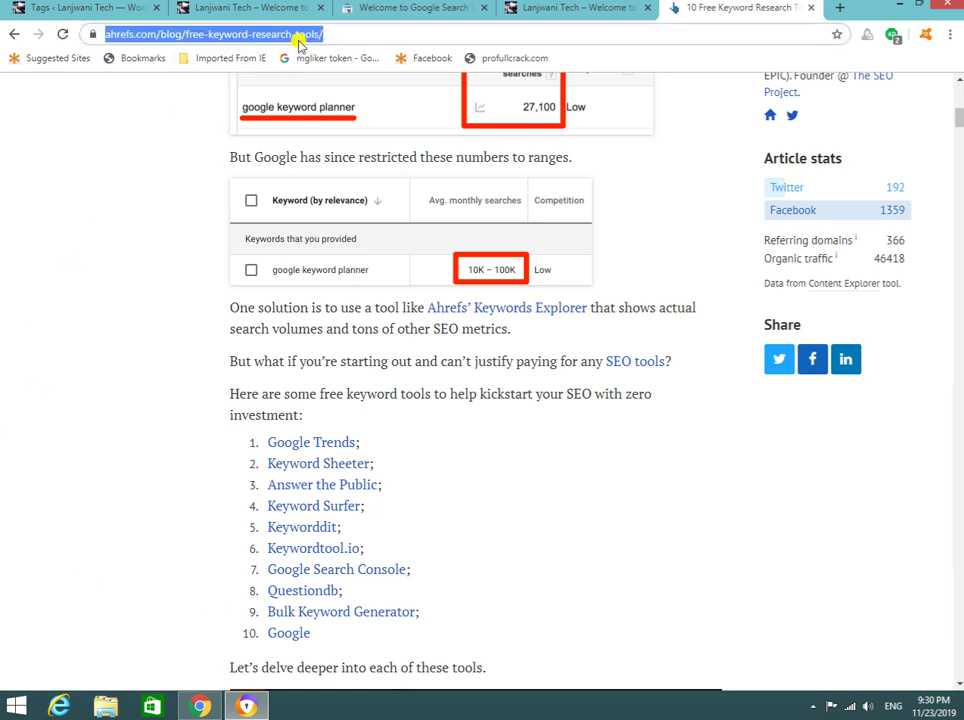
text(www.gool)
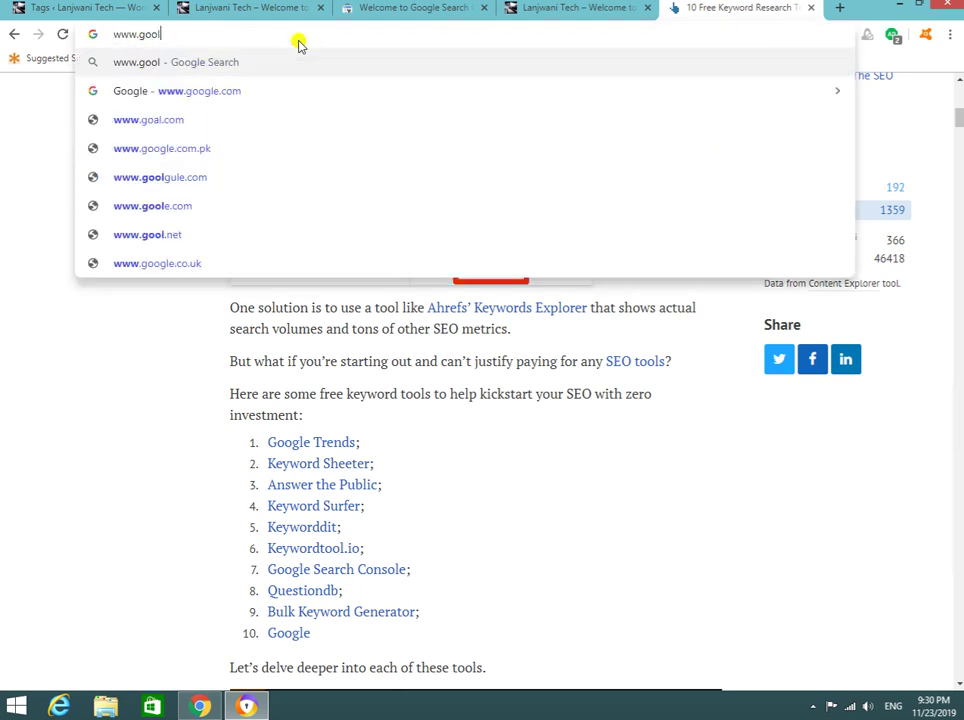
key(BackSpace)
text(gl)
key(Return)
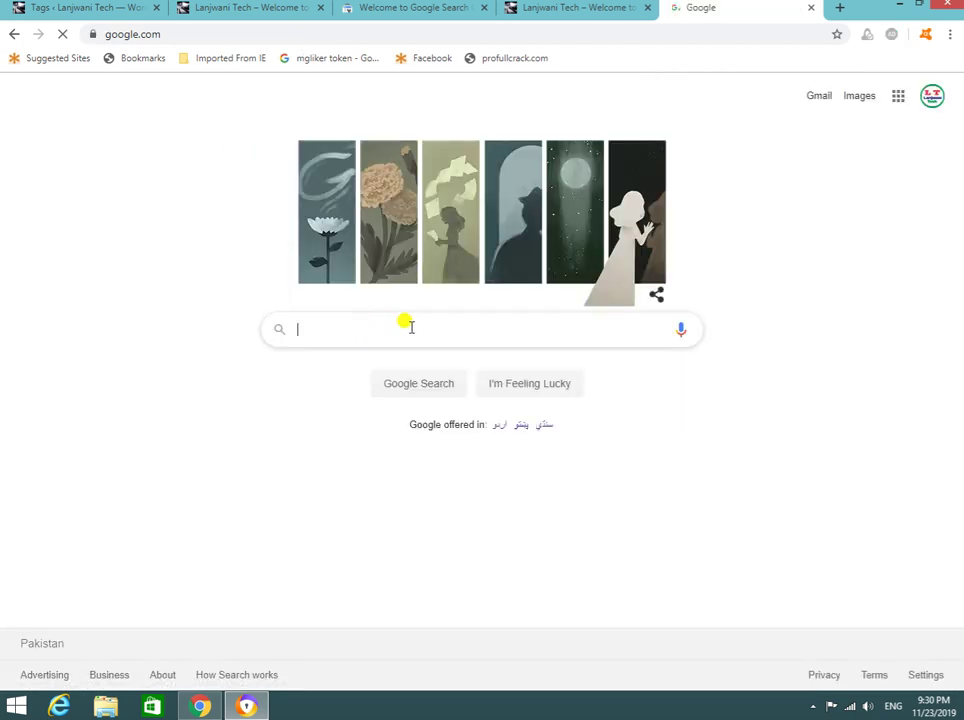
Search Google for "how to create websit", pausing to view the autocomplete suggestions as keyword ideas.
click(418, 328)
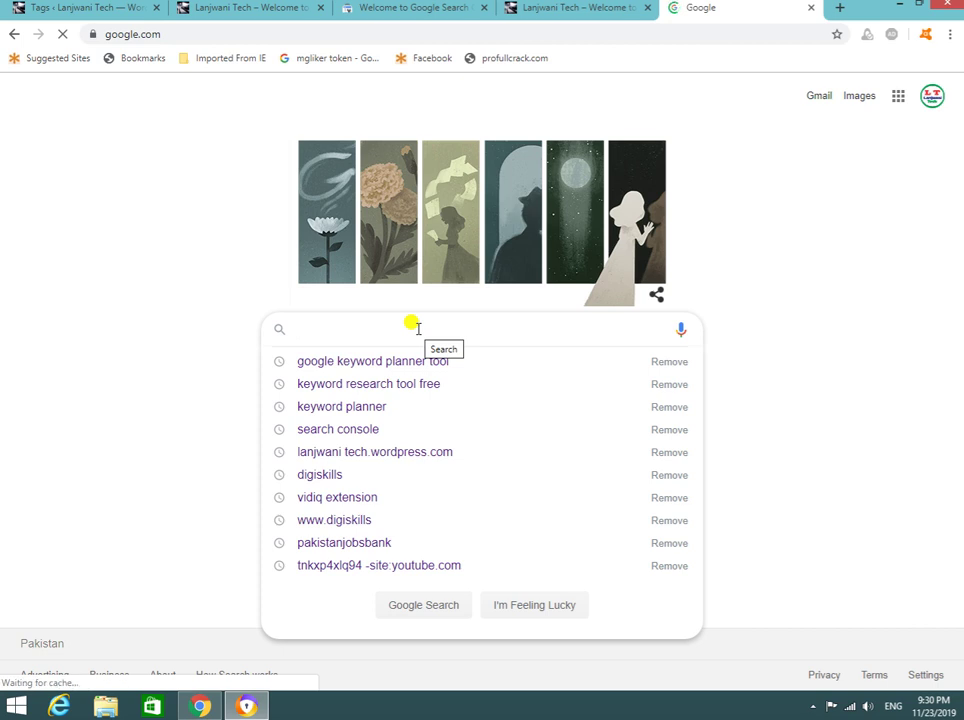
text(how)
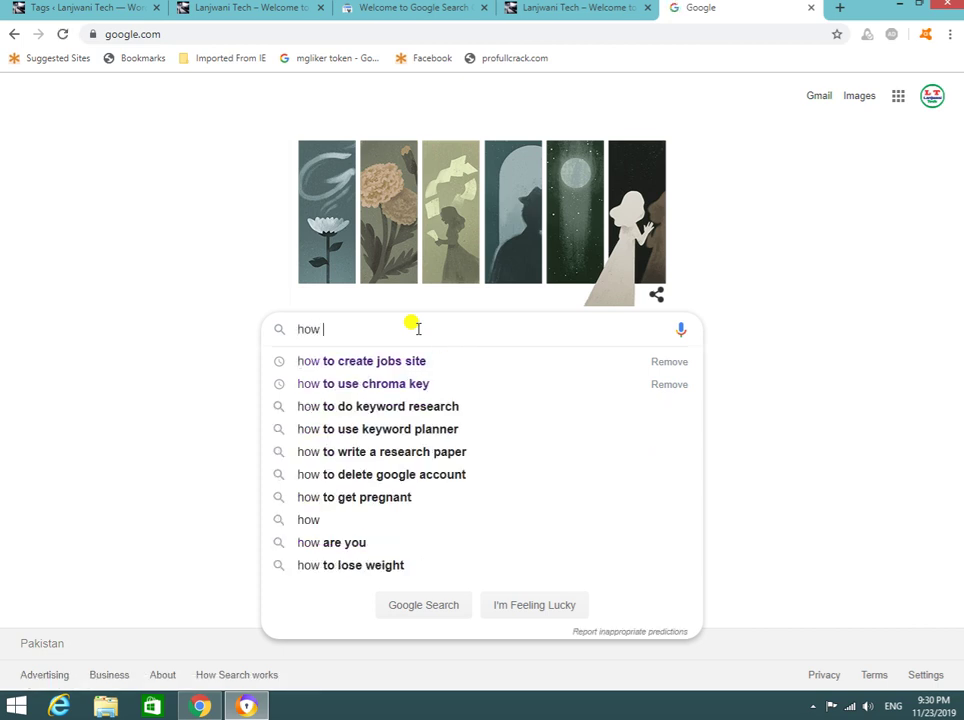
text( to)
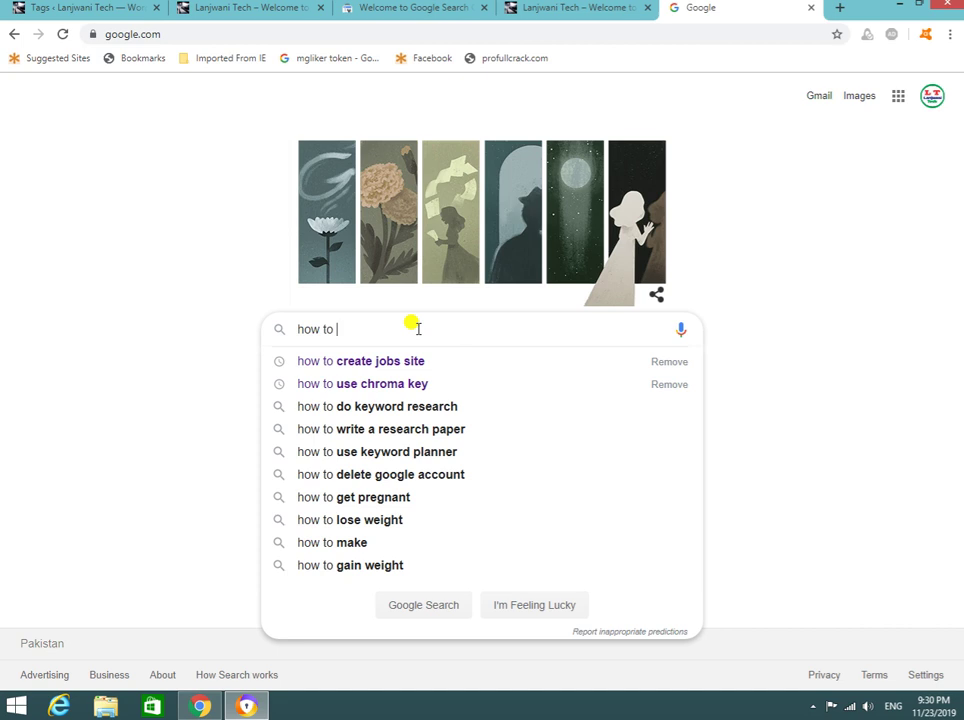
text(cre)
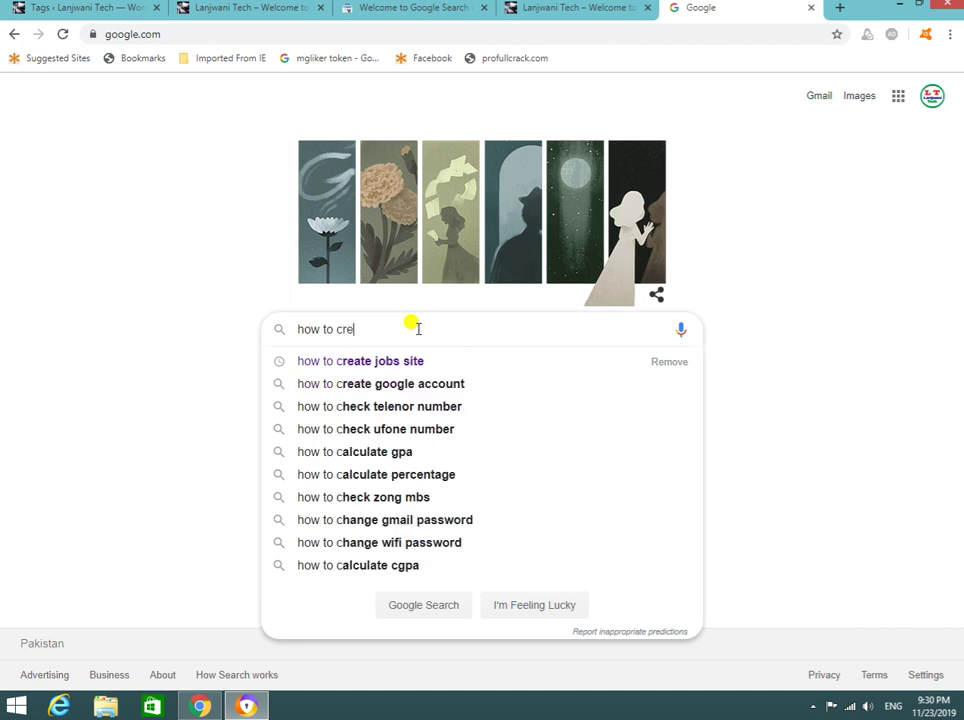
text(ate we)
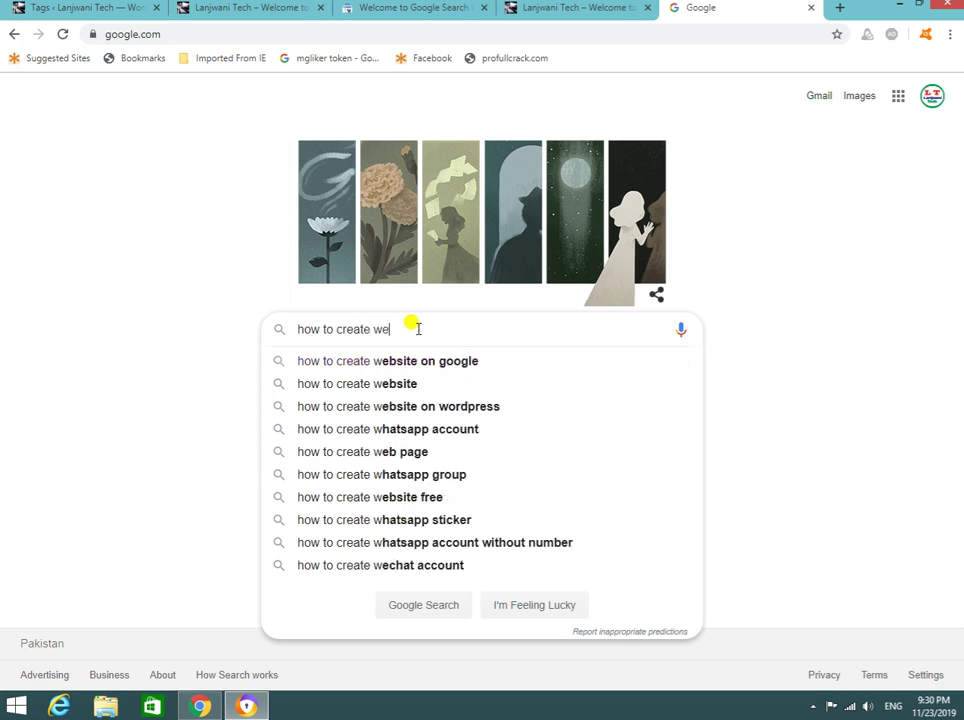
text(bsit)
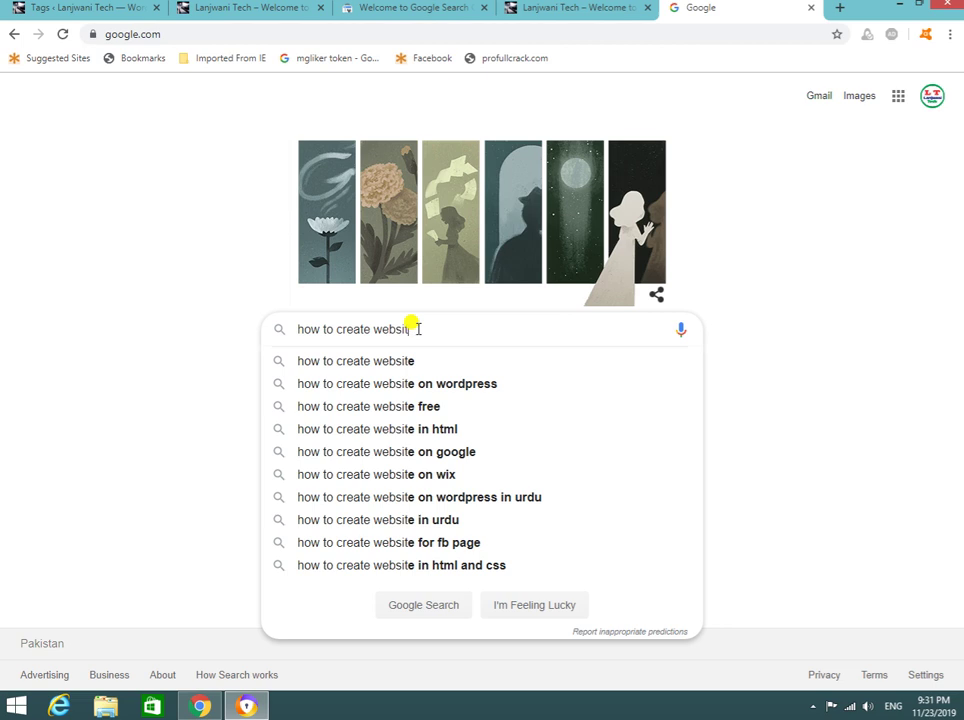
key(Return)
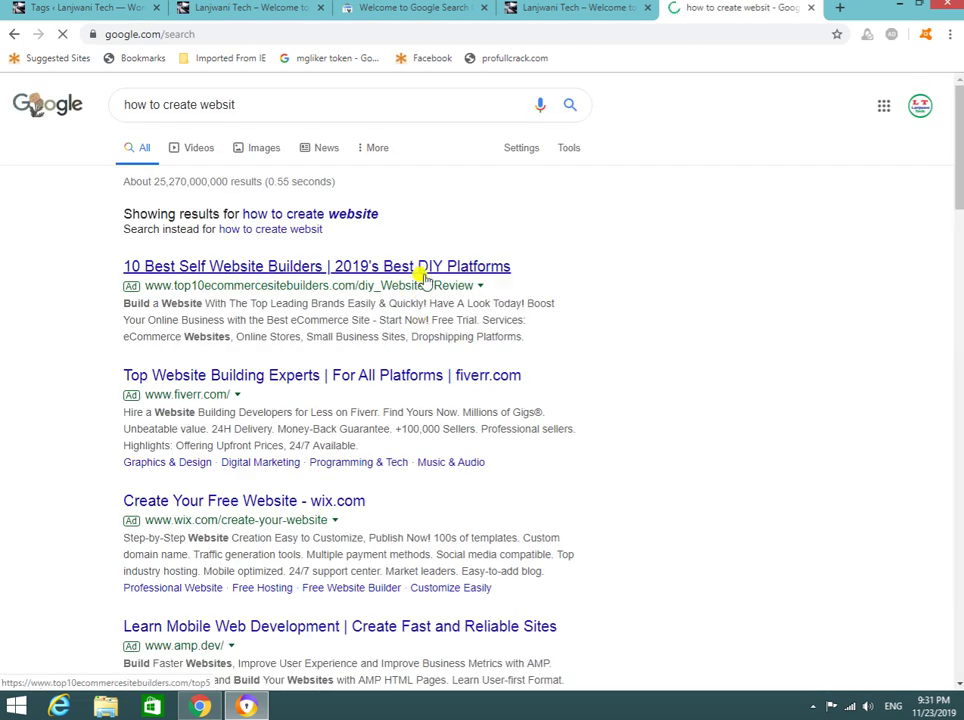
Examine the searches related to "how to create website" below the results, highlighting them and clearing the highlight.
scroll(422, 338, down, 5)
scroll(557, 308, down, 15)
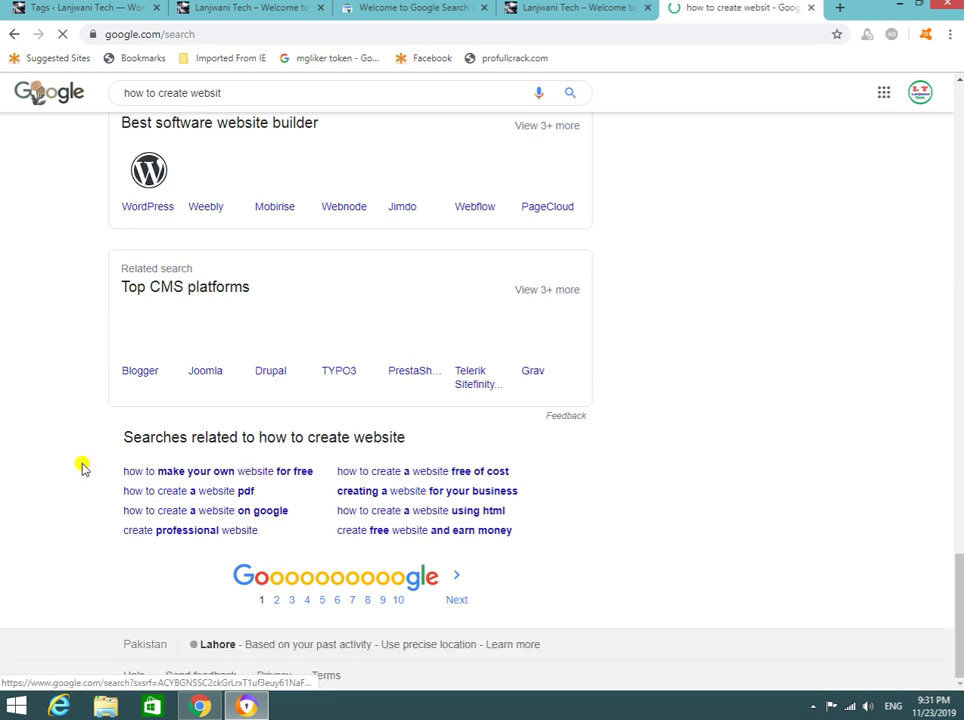
drag(112, 463, 452, 556)
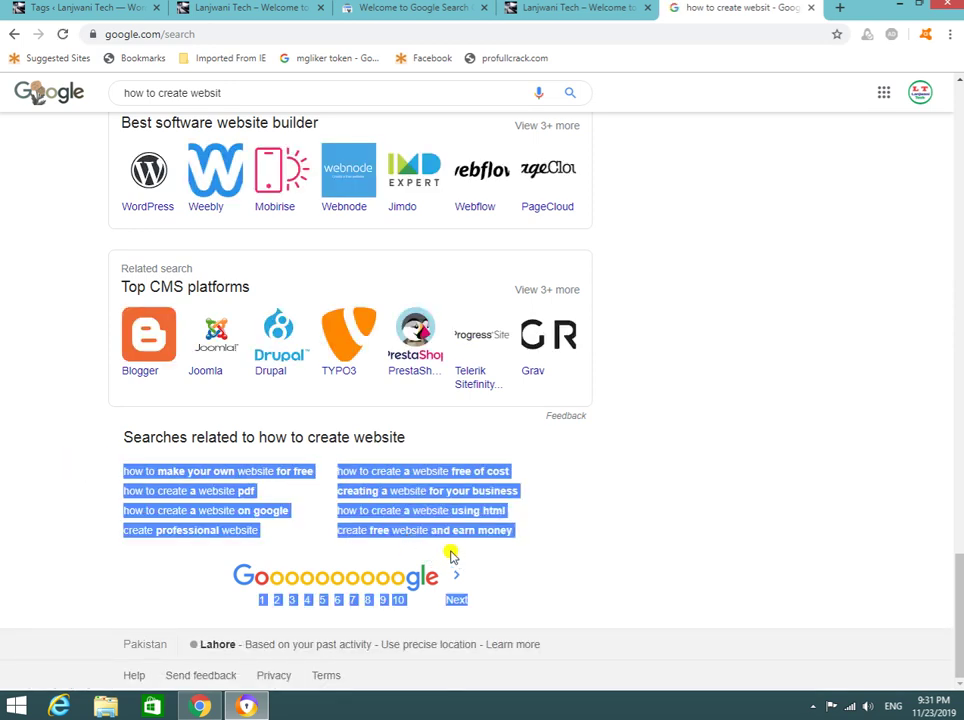
click(157, 567)
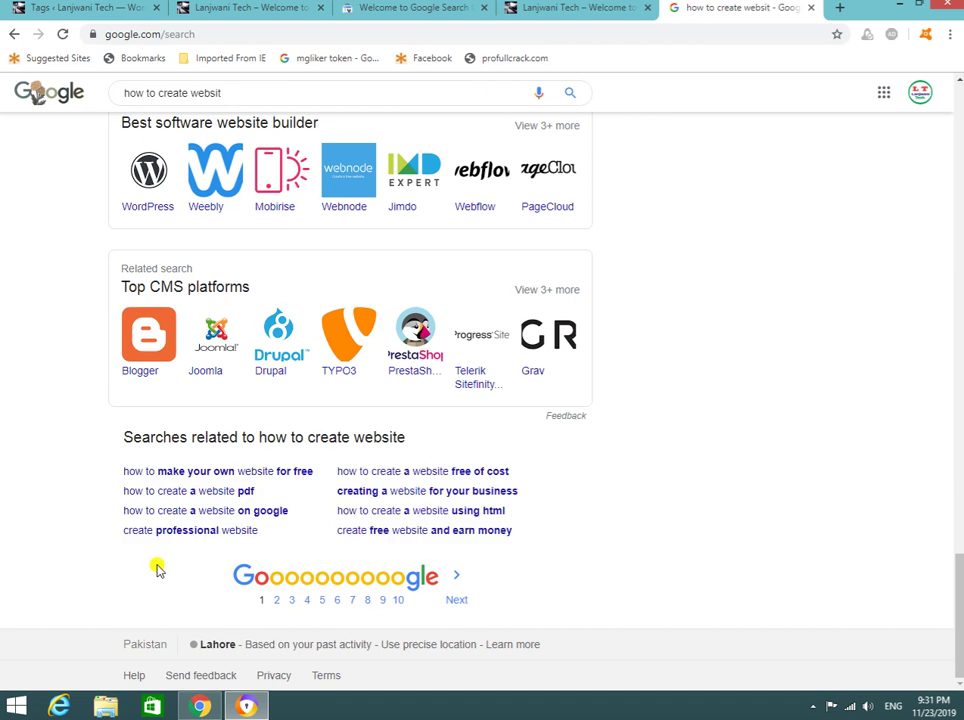
Open the second page of Google results and review its related searches and listed results.
click(281, 600)
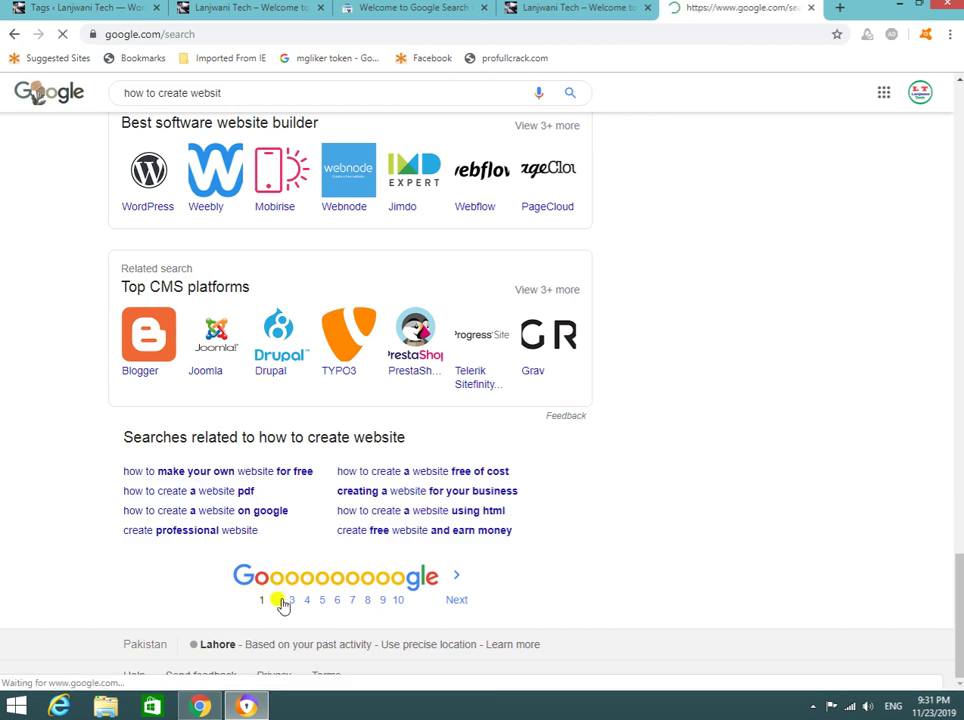
scroll(283, 605, down, 15)
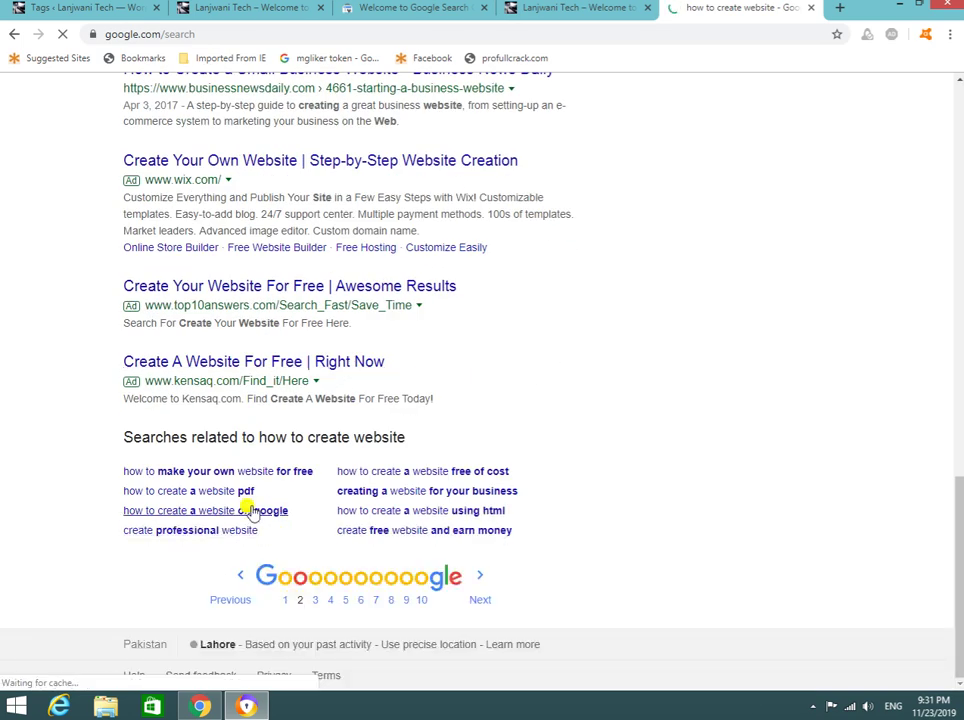
scroll(265, 498, up, 10)
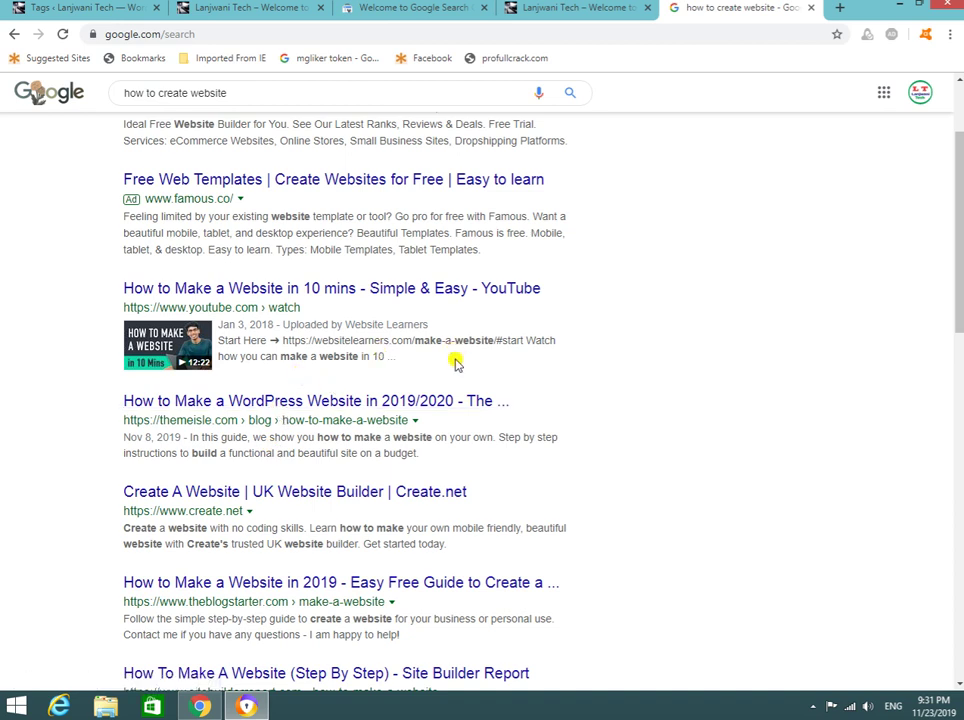
Highlight the YouTube result on making a website, and replace the Google query with "how to lose".
drag(94, 285, 440, 311)
scroll(440, 311, up, 2)
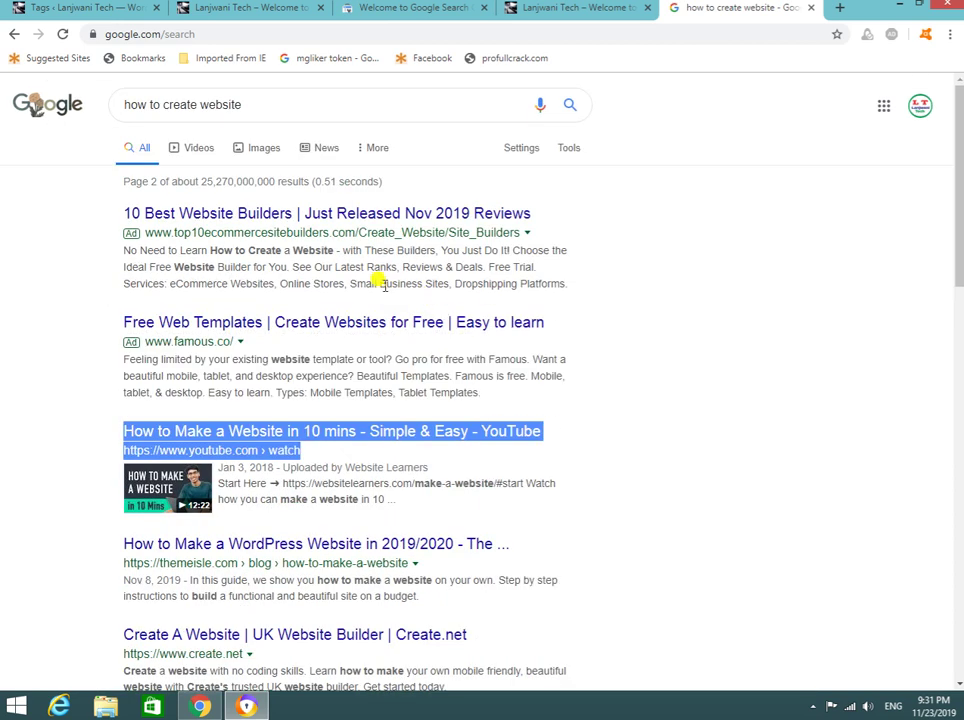
triple_click(230, 104)
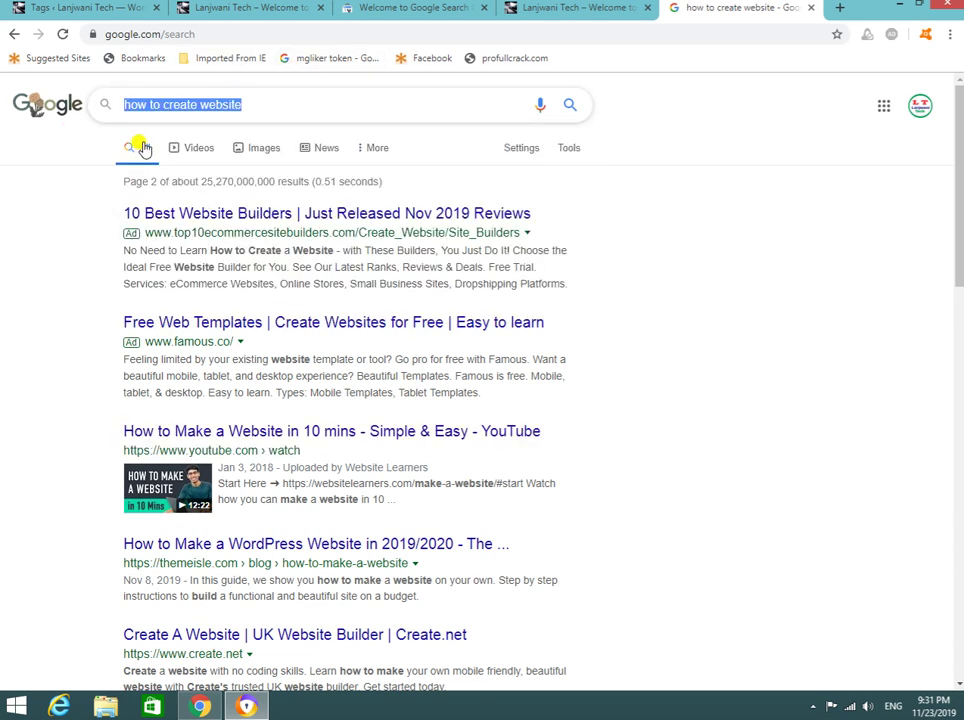
text(how to)
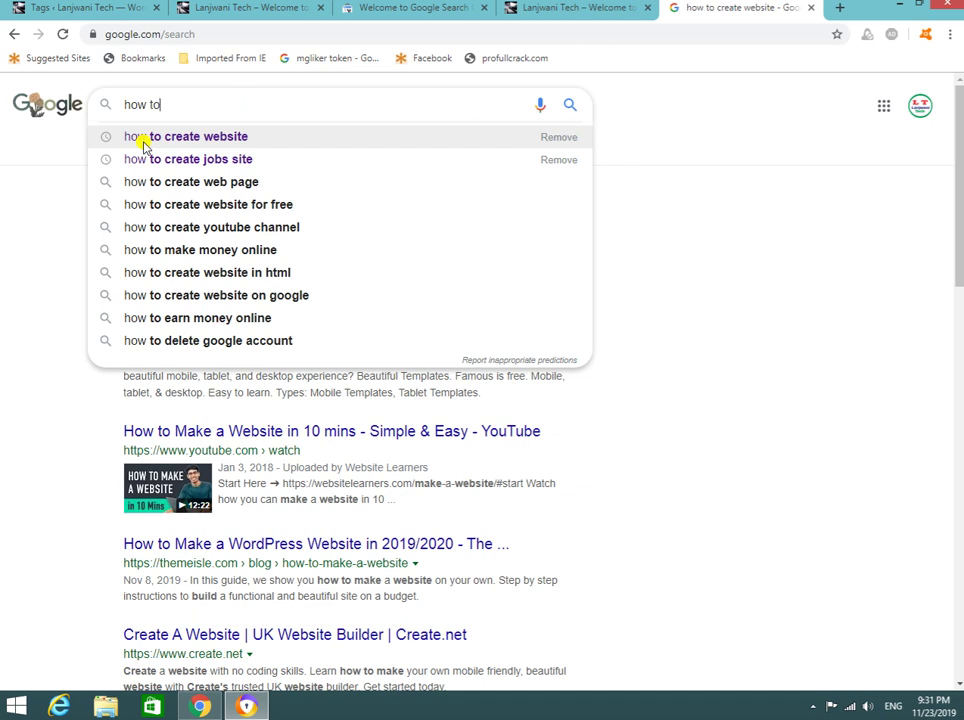
text( lose)
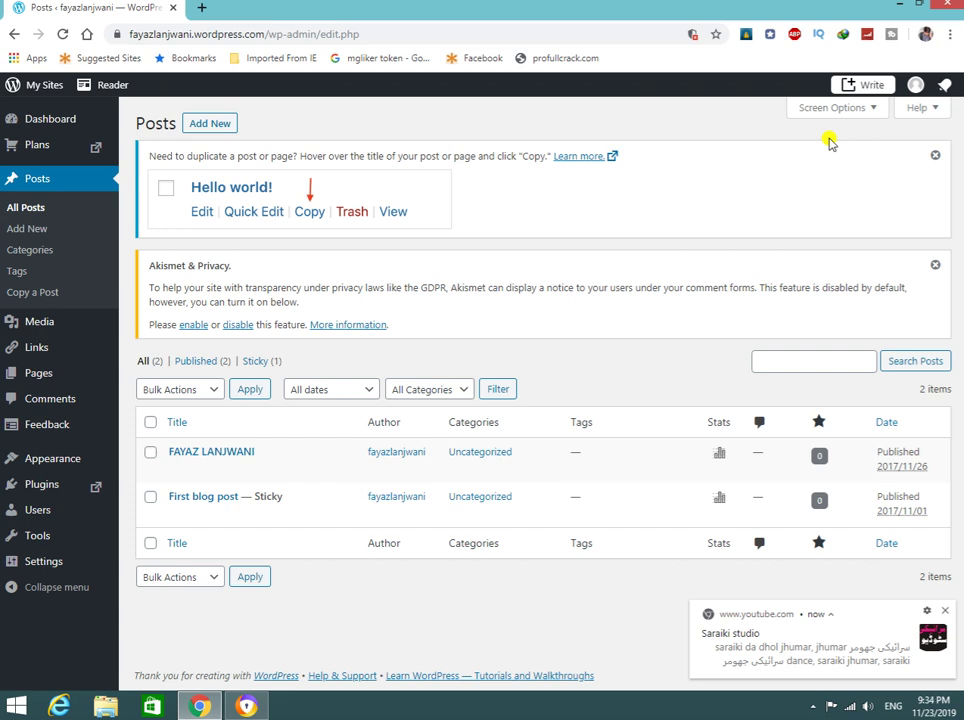
Switch from the Chrome posts list to the Avast browser window and view the generated "how to lose weight" articles.
click(897, 7)
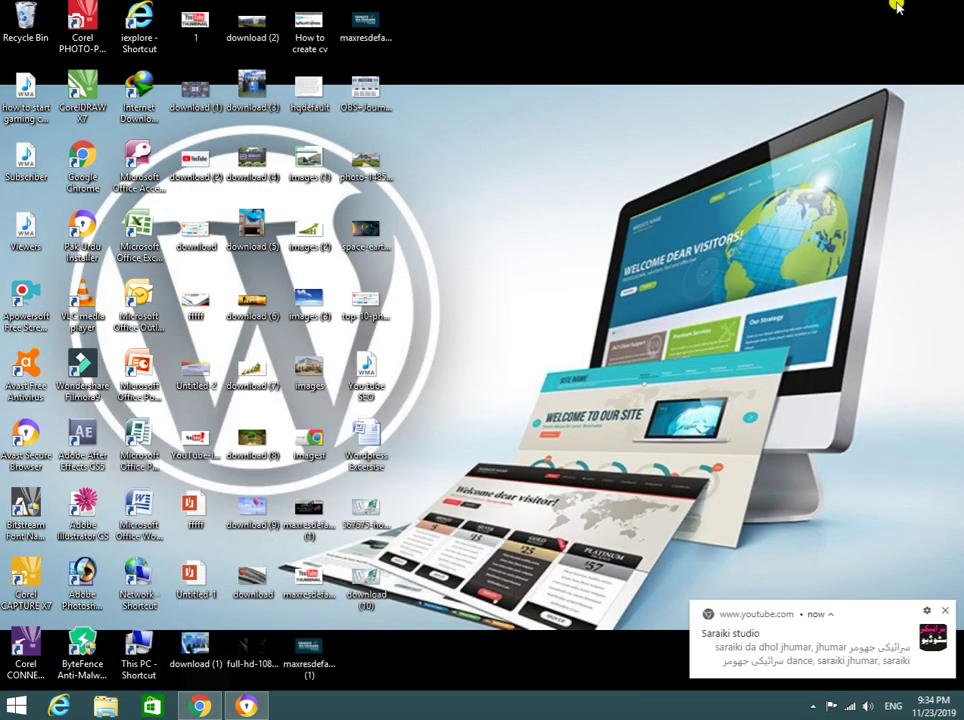
click(200, 708)
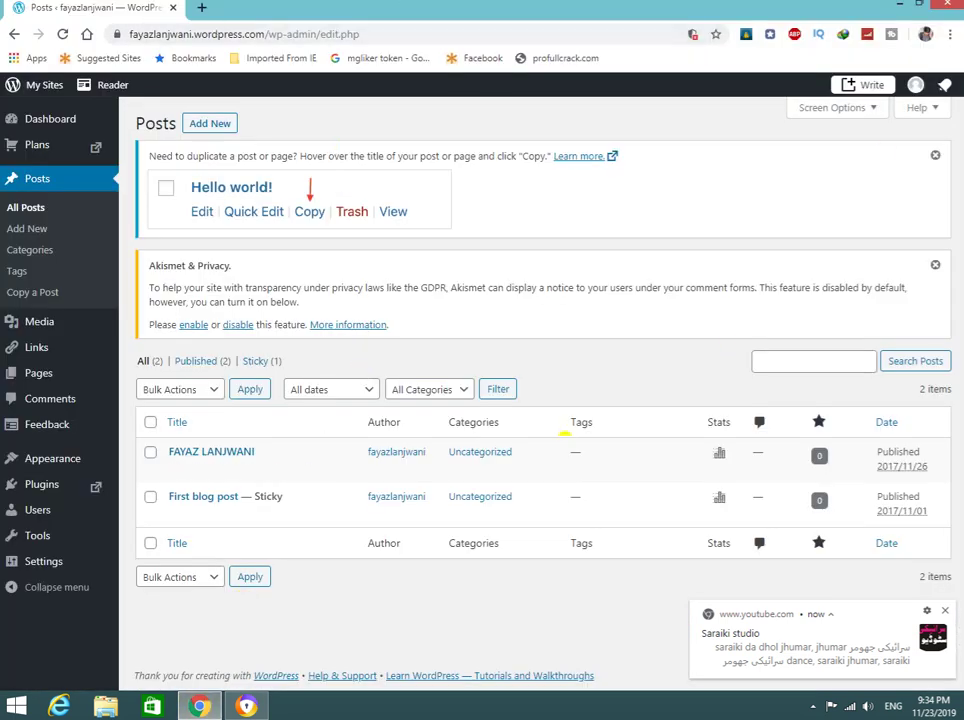
click(246, 707)
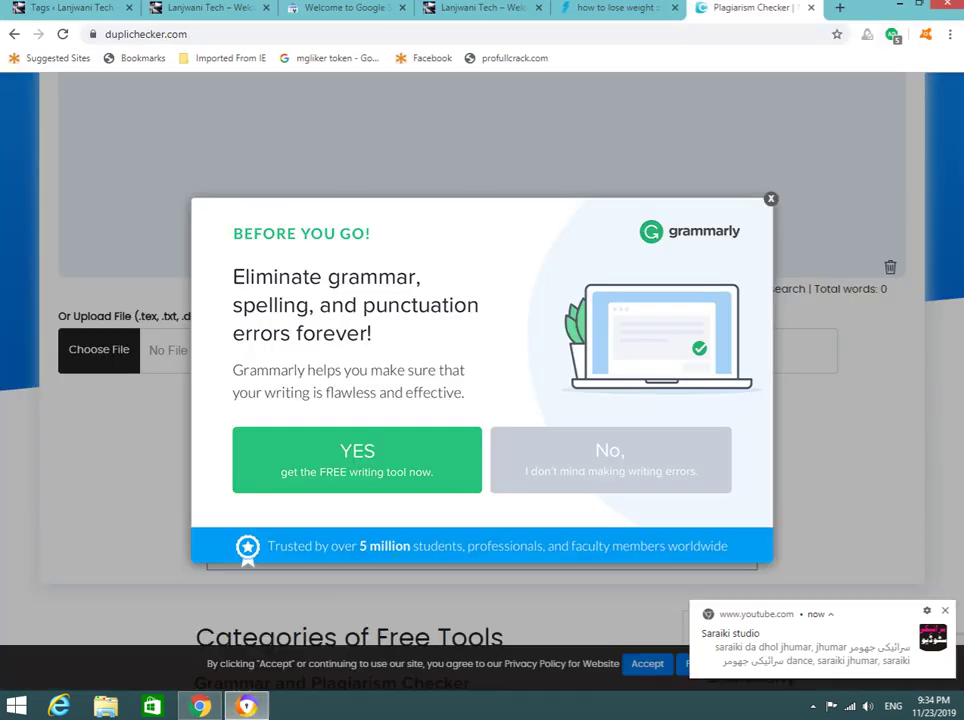
click(615, 7)
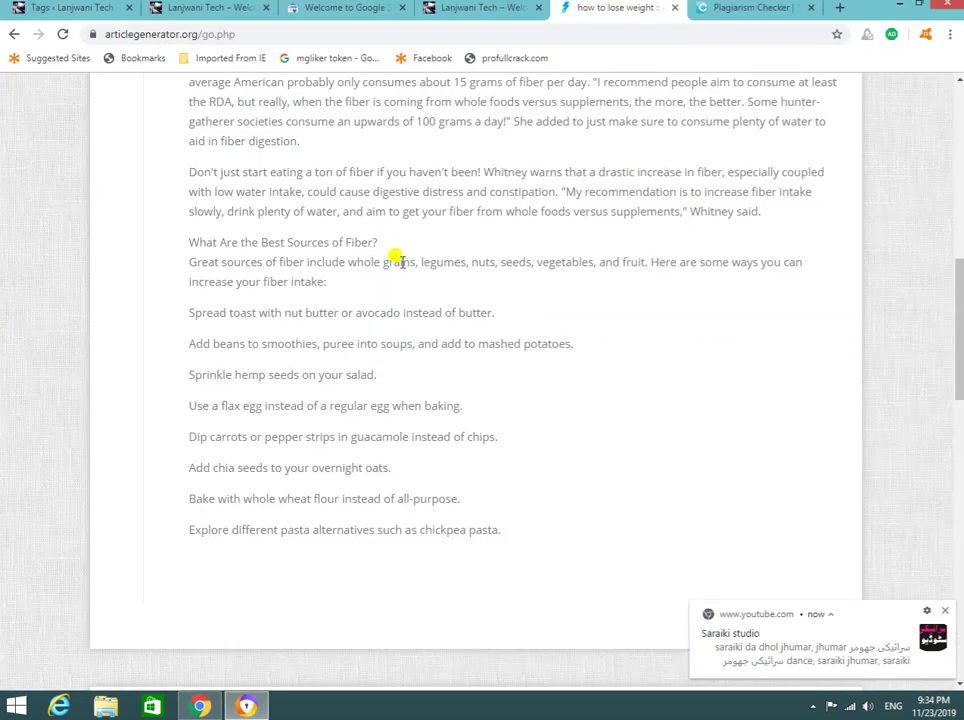
scroll(410, 230, up, 5)
Return to the Google results for "article generator" and open the articlegenerator.org result.
click(15, 34)
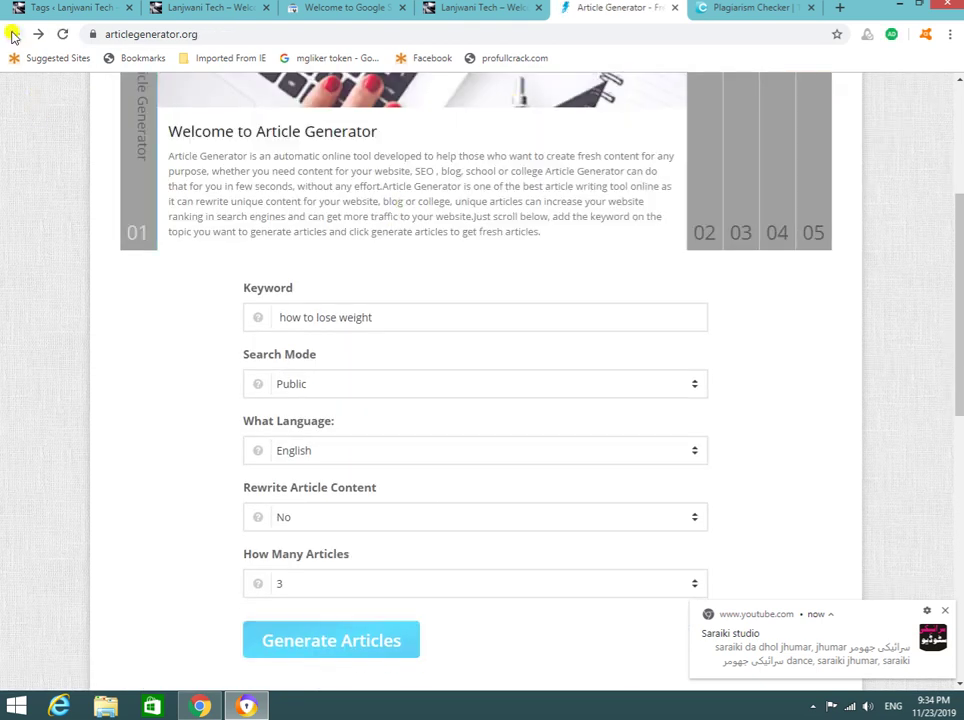
click(13, 34)
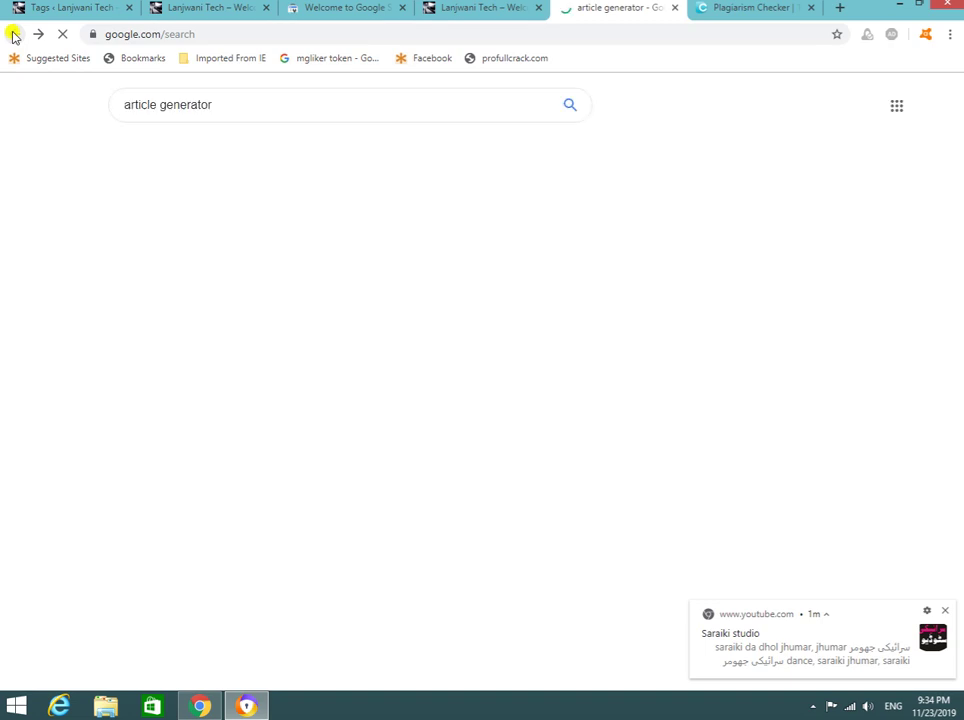
drag(106, 101, 217, 90)
click(230, 100)
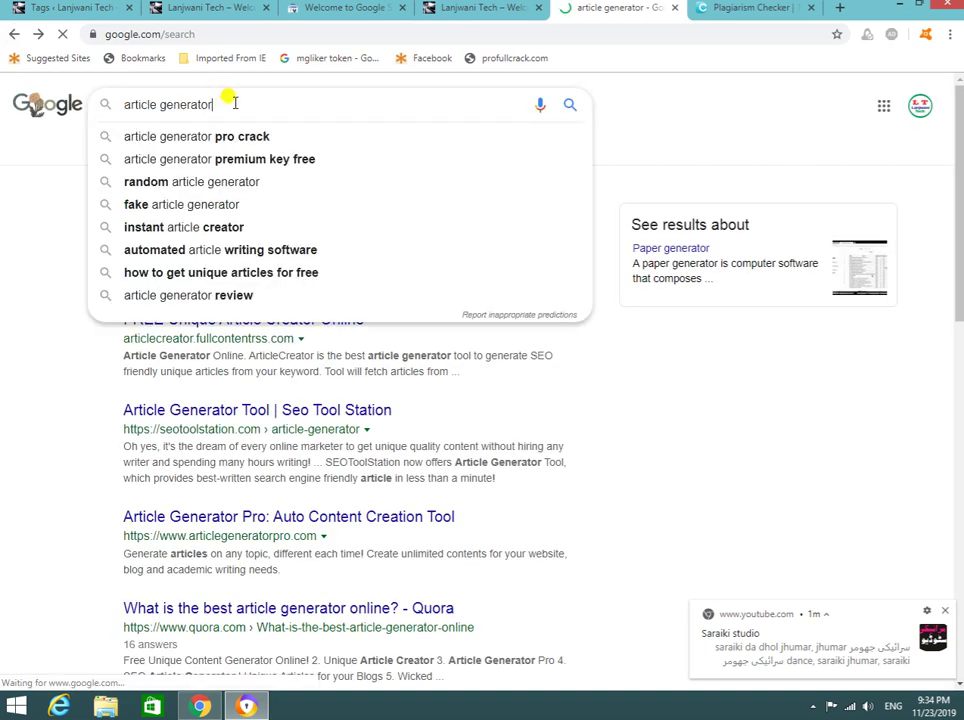
click(613, 482)
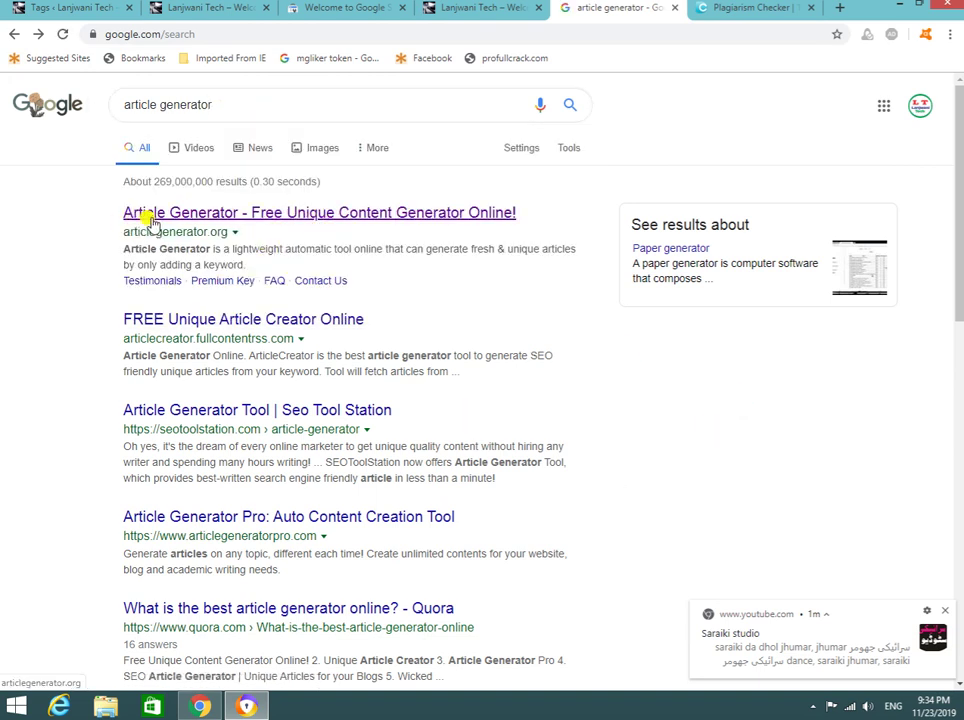
click(398, 218)
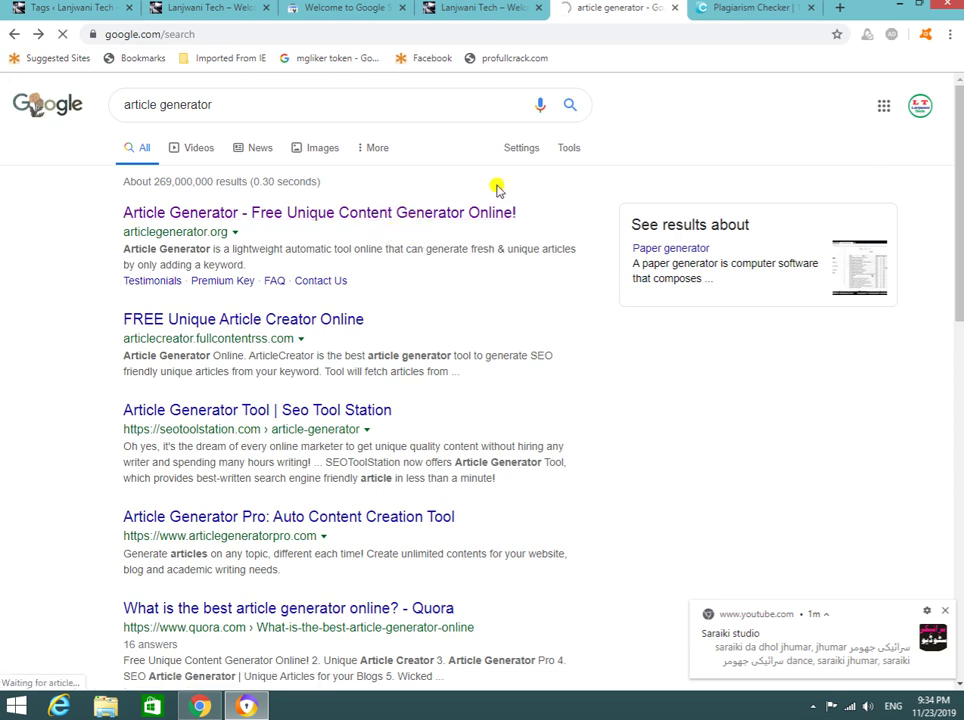
Dismiss the Grammarly popup on the plagiarism checker, return to the "plagiarism check" results, and reopen the Duplichecker result.
click(731, 6)
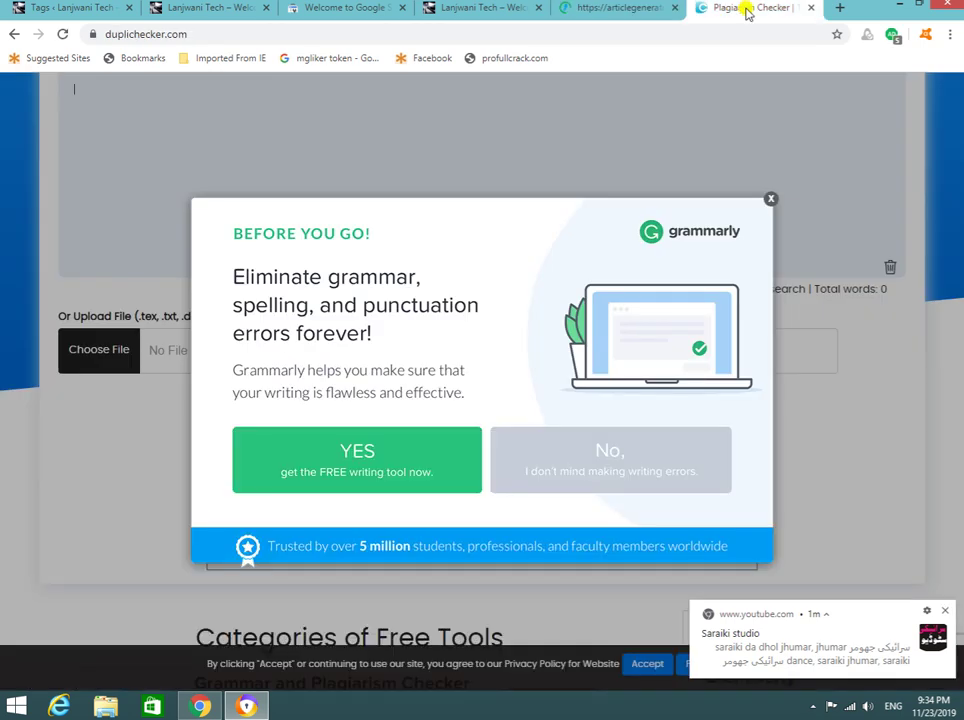
click(770, 203)
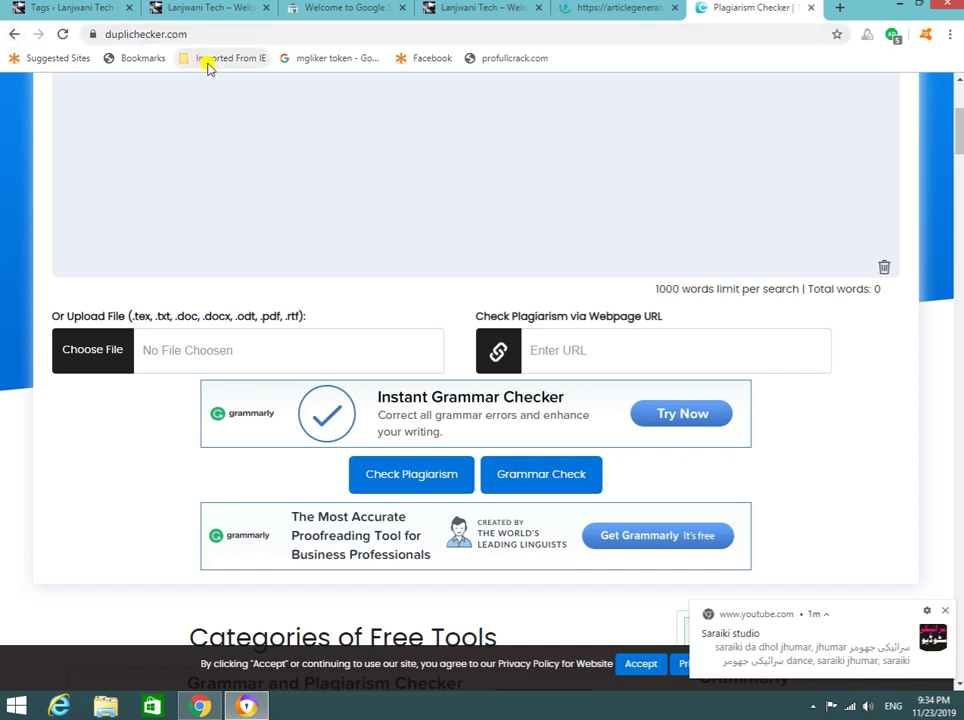
click(13, 35)
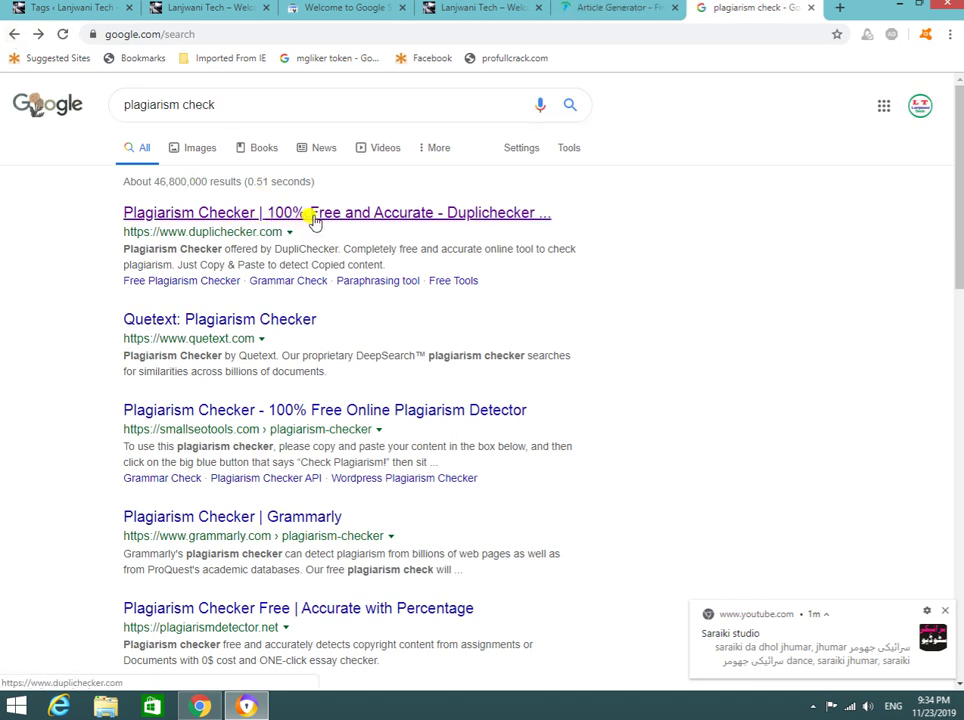
click(355, 216)
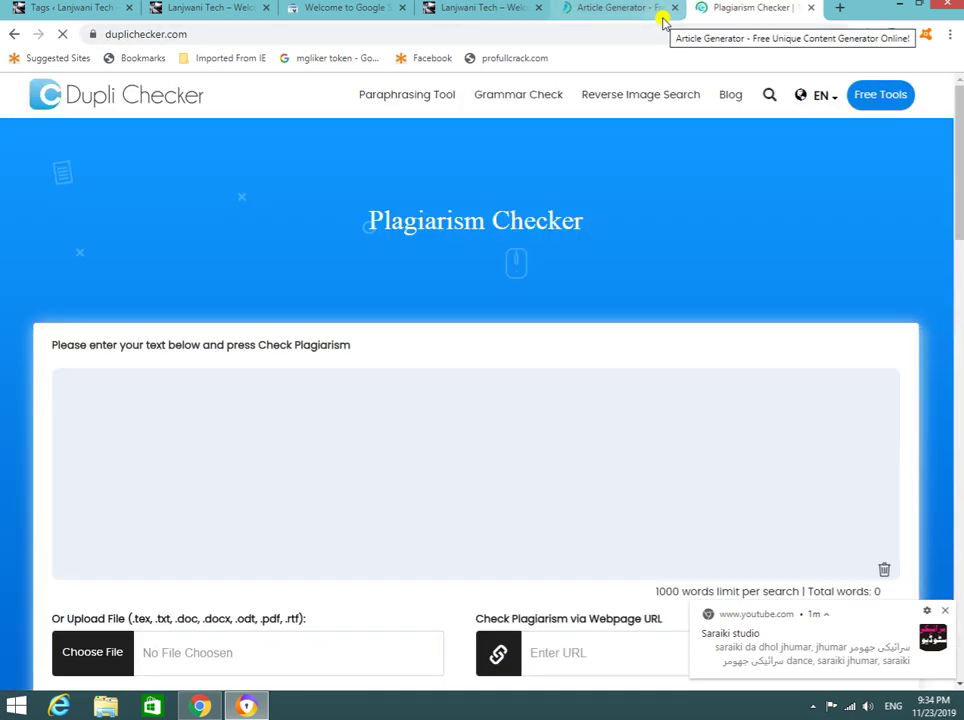
Return to Article Generator, dismiss the YouTube notification, and enter "how to lose weight" as the keyword.
click(611, 9)
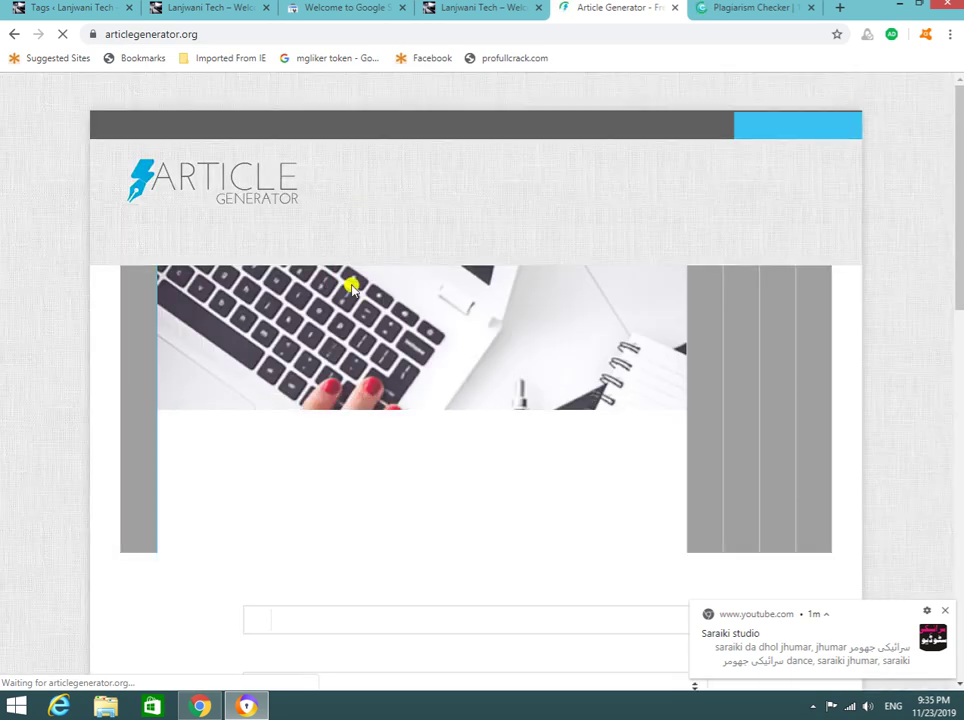
scroll(365, 270, up, 3)
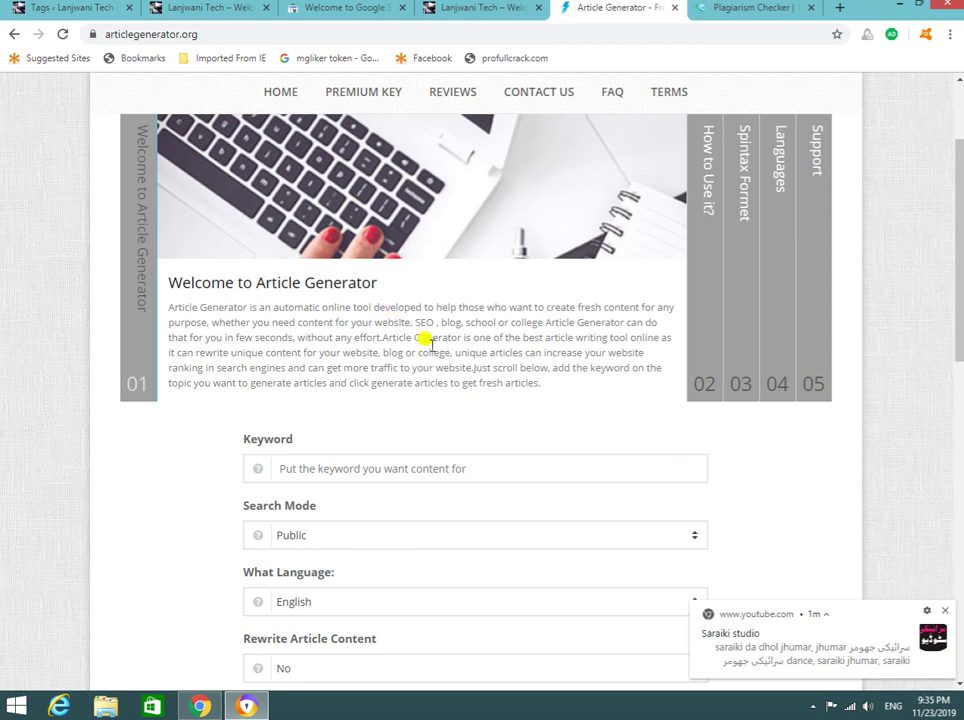
click(945, 615)
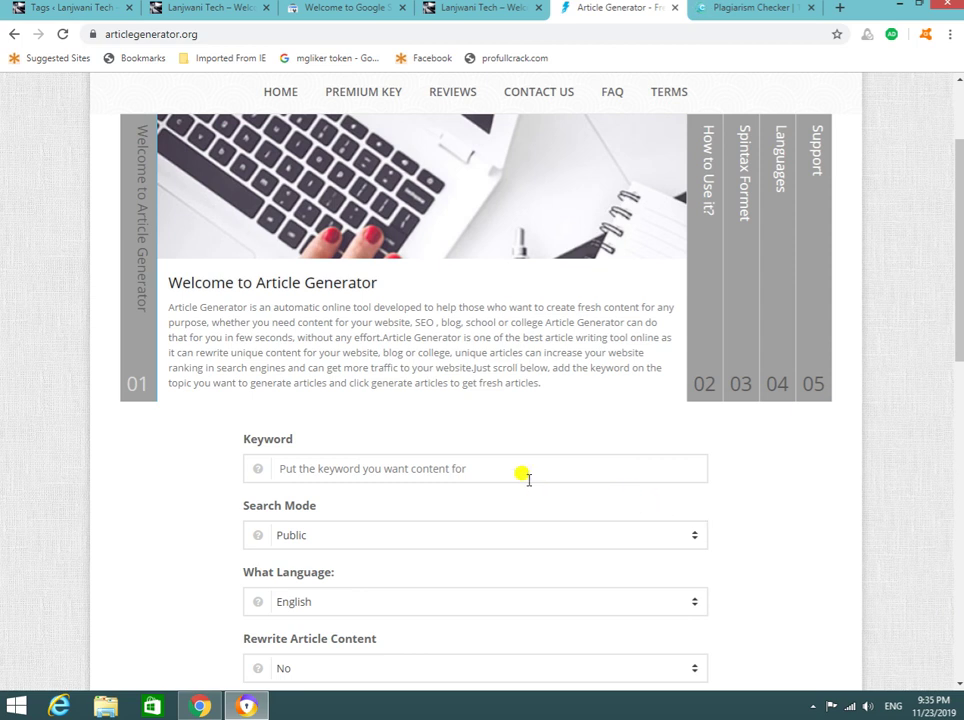
click(481, 470)
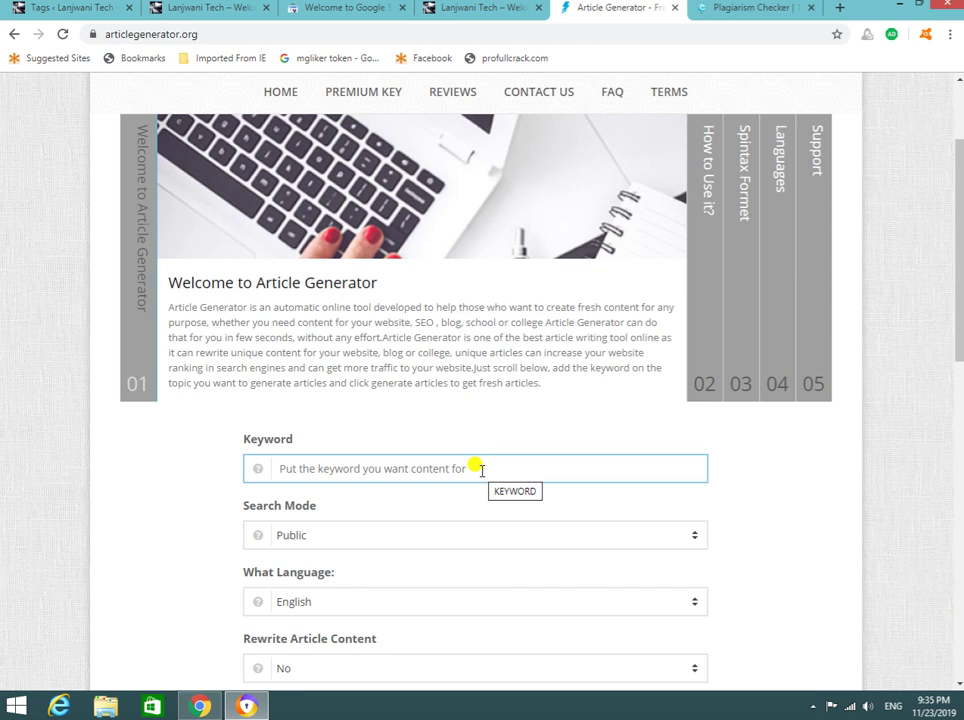
click(464, 494)
click(370, 470)
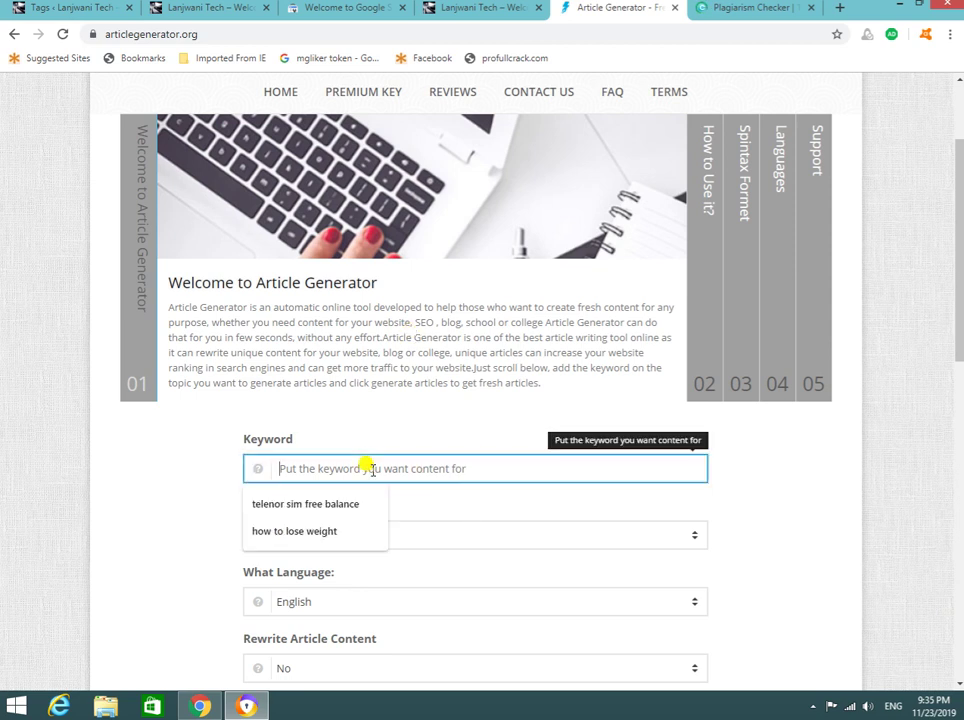
click(308, 536)
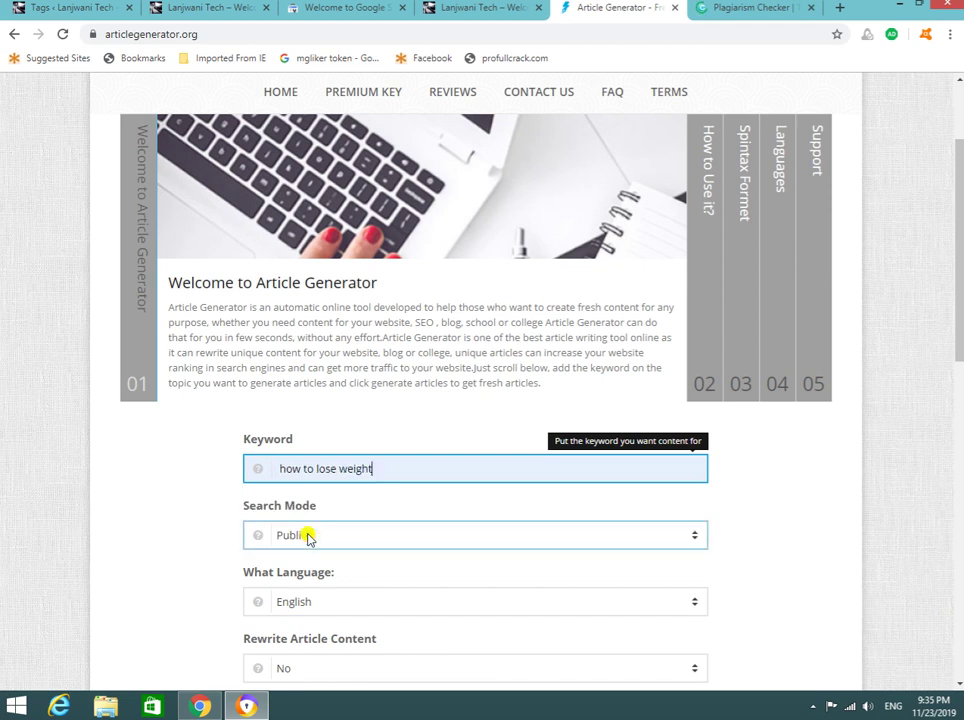
Try the "Yes make it unique" option for rewriting article content and set it back to No.
scroll(450, 622, down, 3)
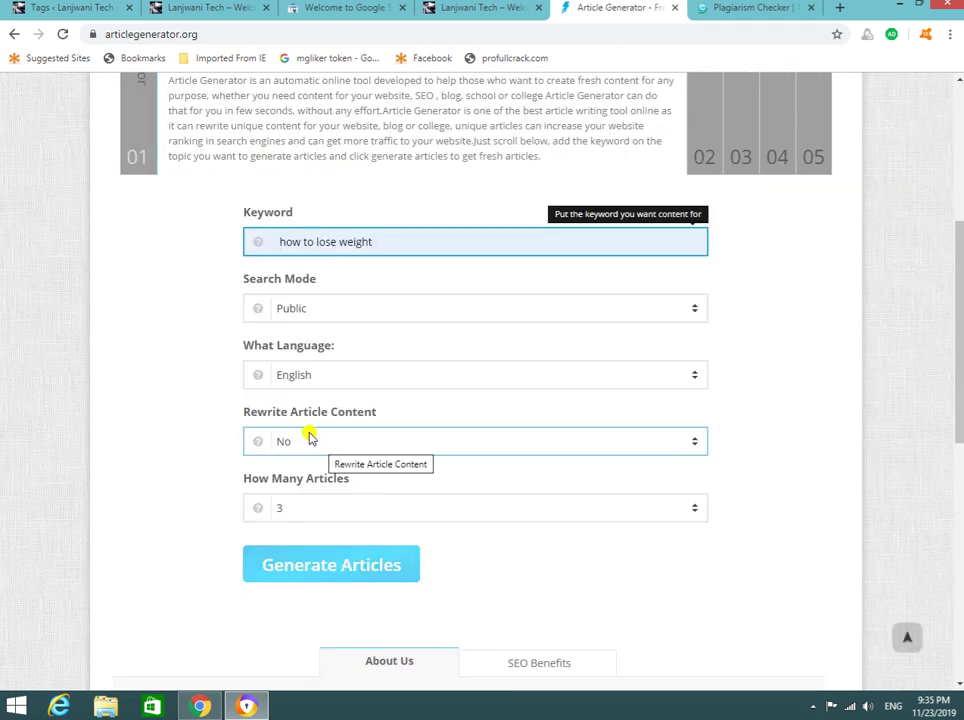
click(352, 443)
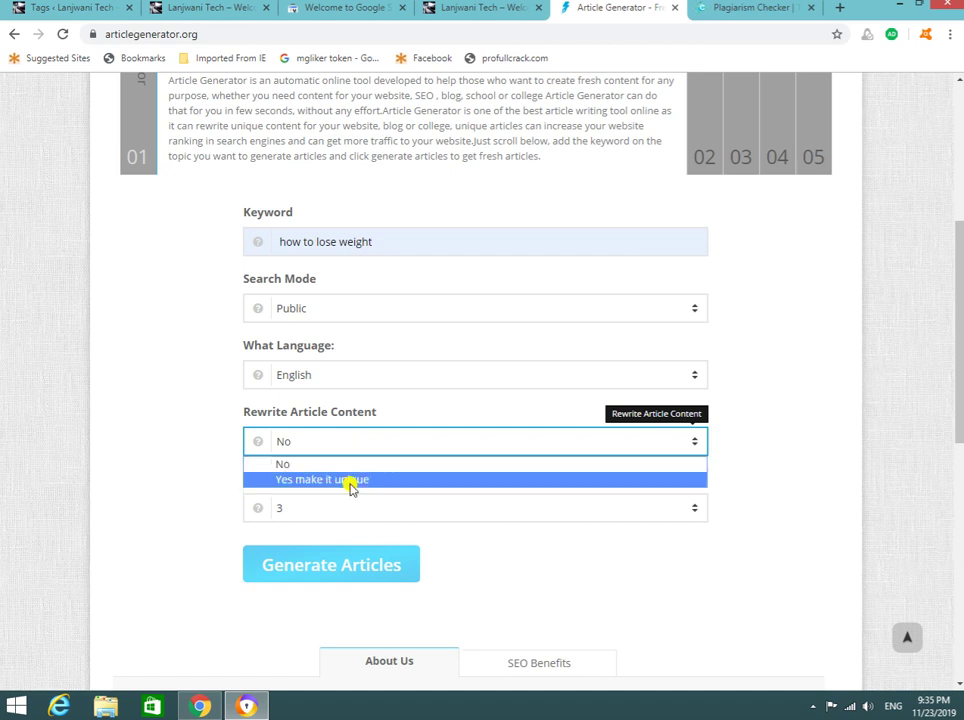
click(351, 479)
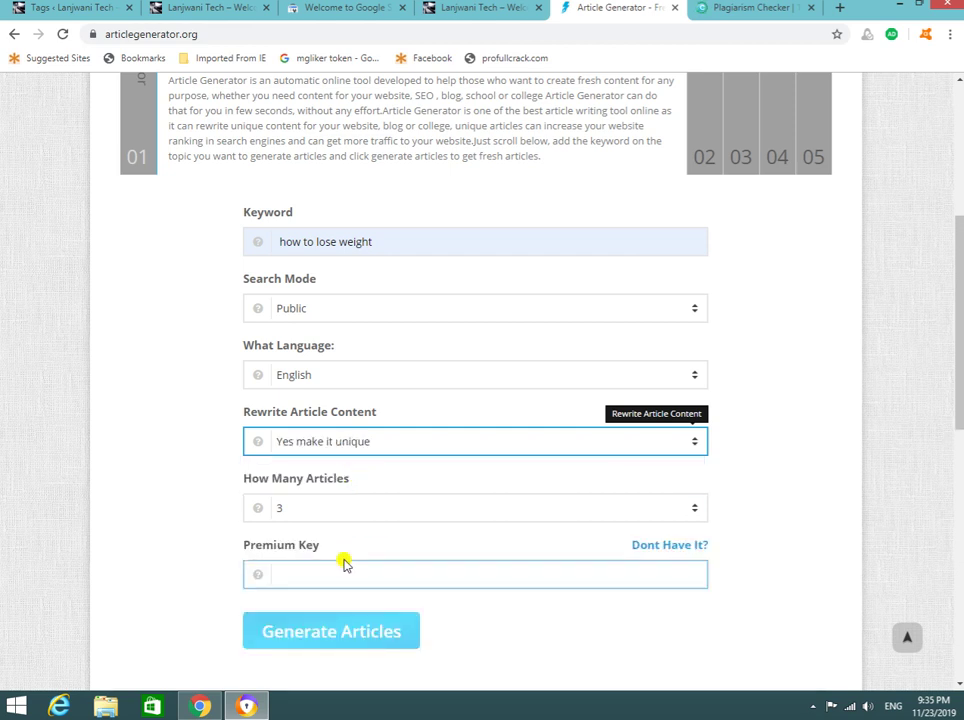
click(362, 445)
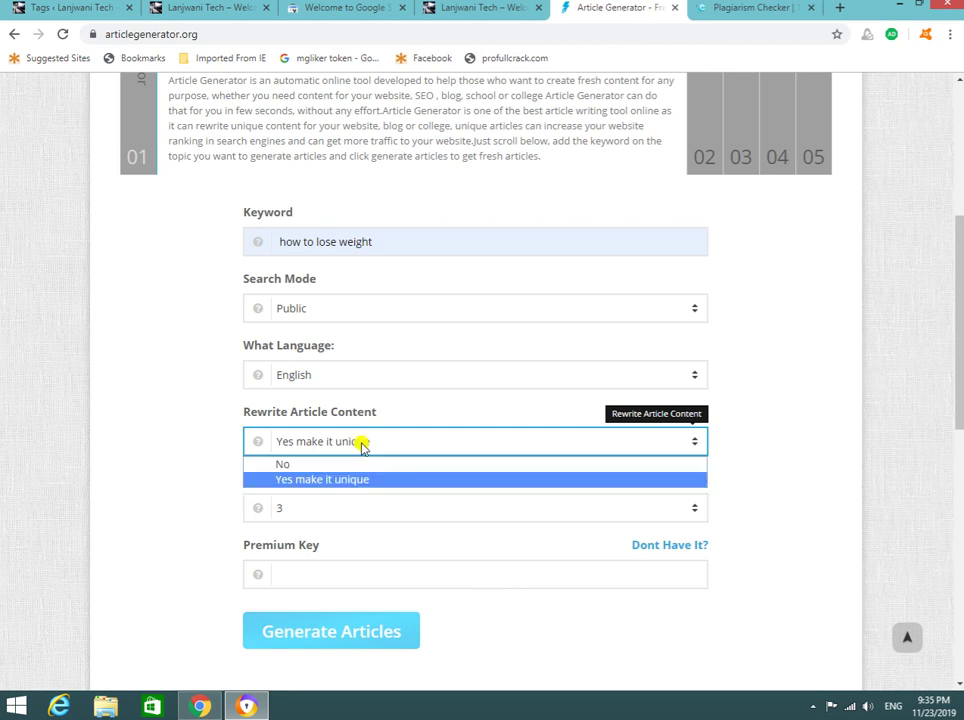
click(353, 465)
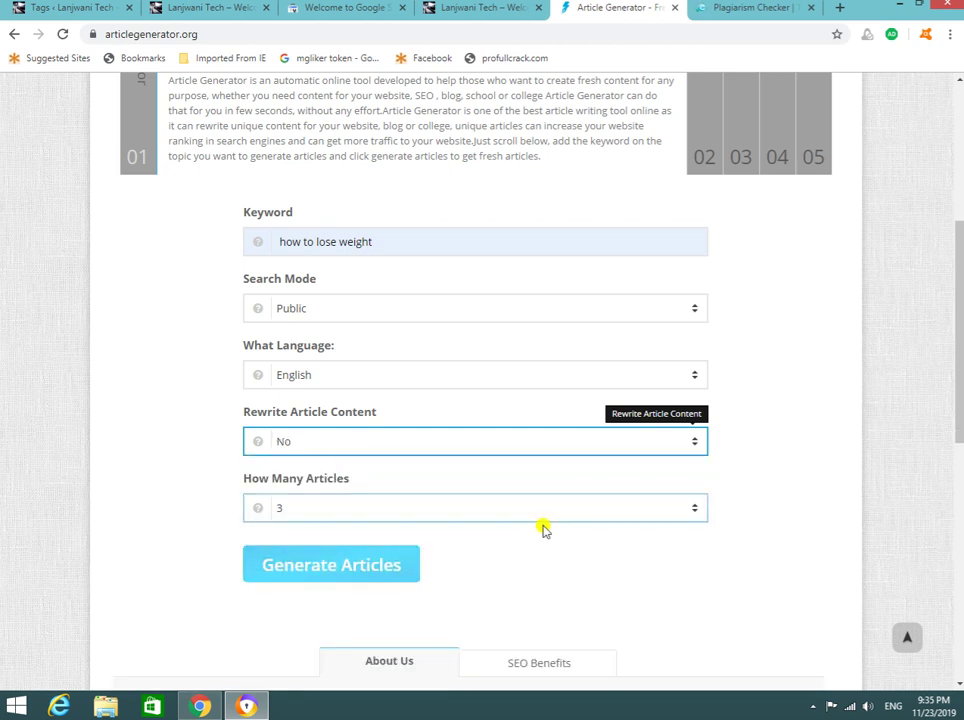
Try 5 as the number of articles, set it back to 3, and generate the articles.
click(697, 513)
click(453, 560)
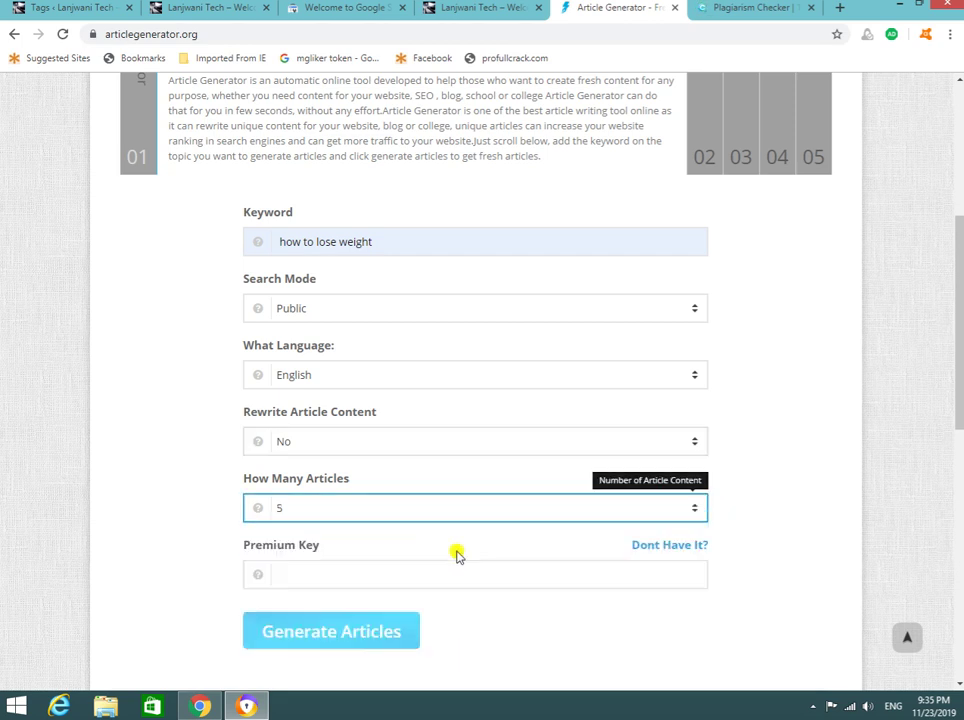
click(680, 514)
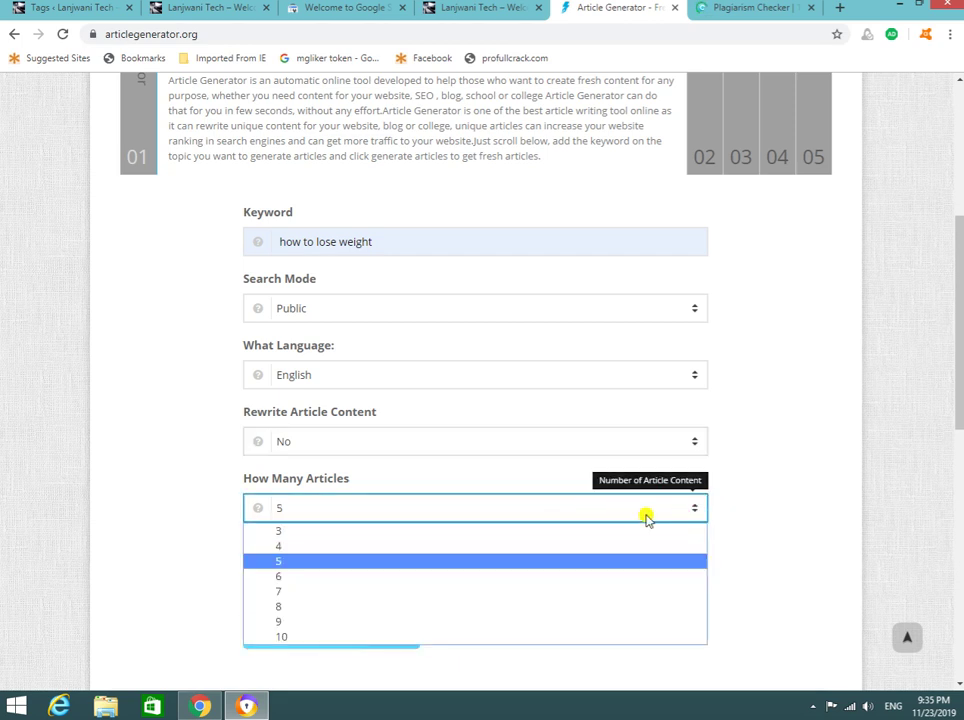
click(418, 536)
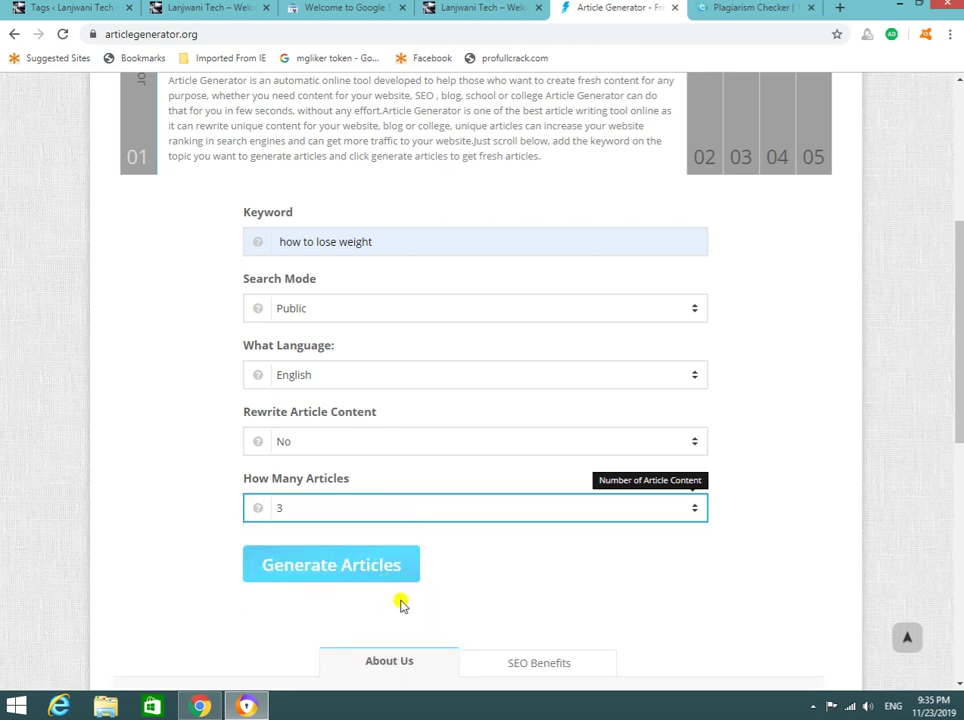
click(341, 580)
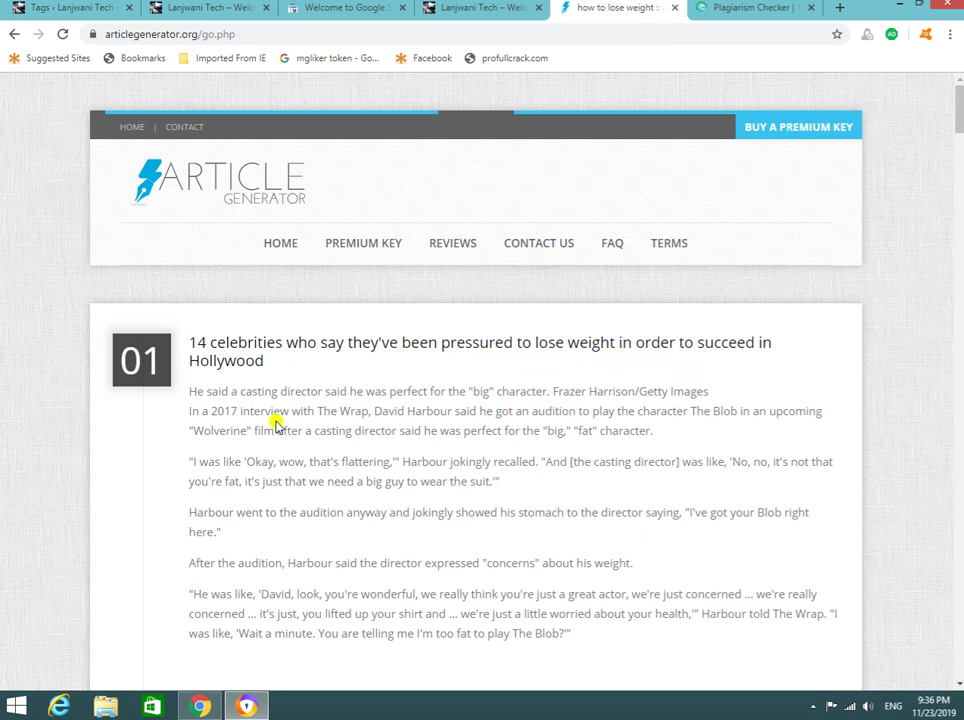
Select the body text of the first generated article, and start a new post in the WordPress admin.
drag(189, 390, 732, 650)
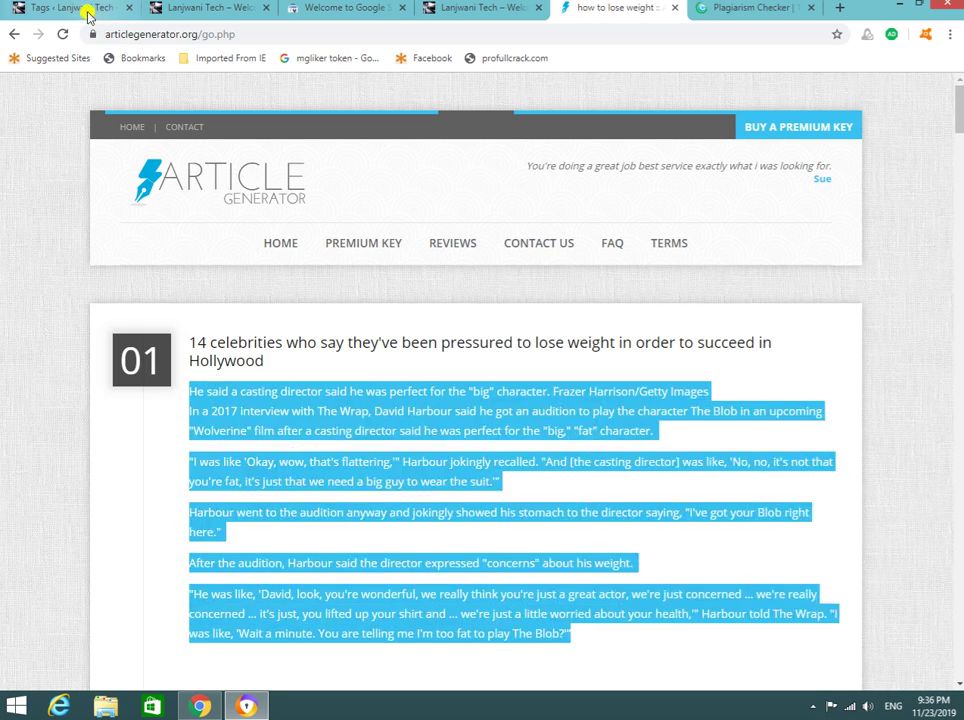
click(78, 10)
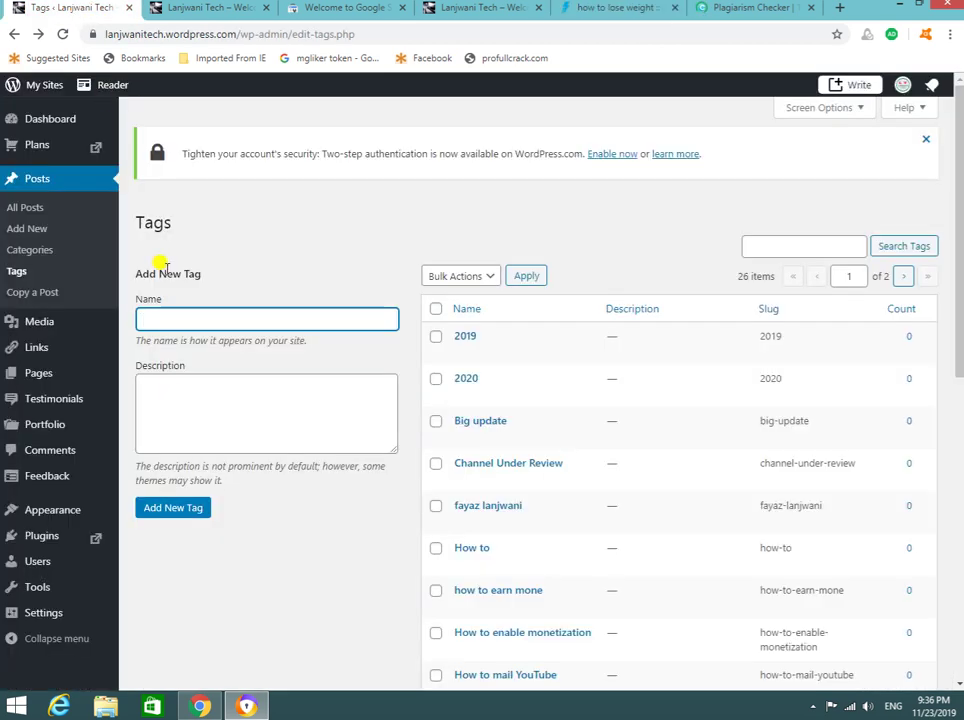
click(28, 233)
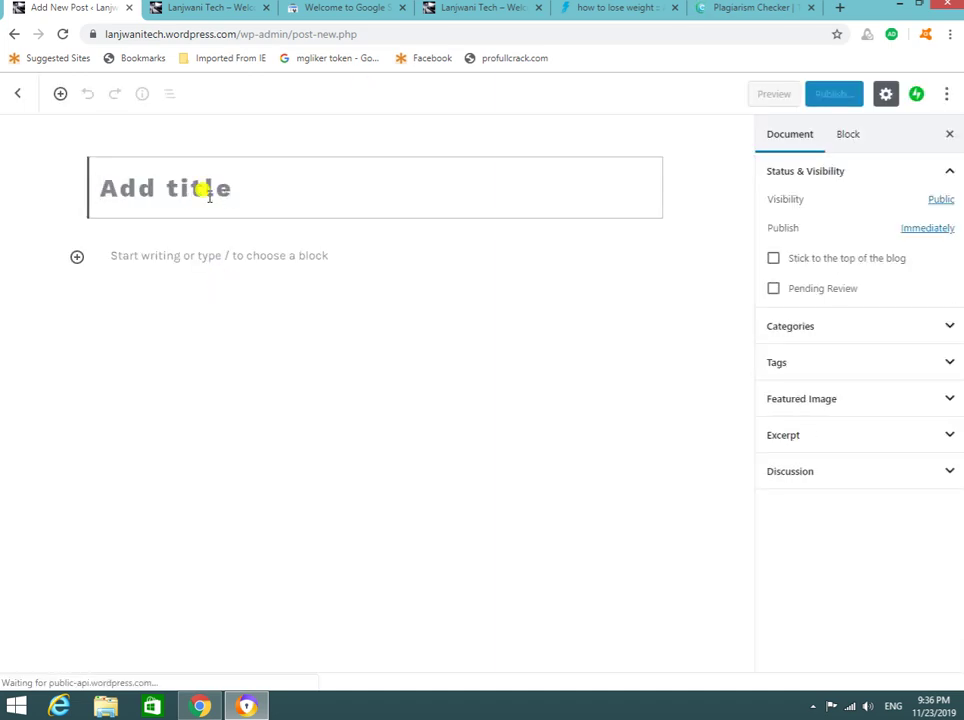
Title the new post "How to lose weight" and publish it with public visibility.
text(How to)
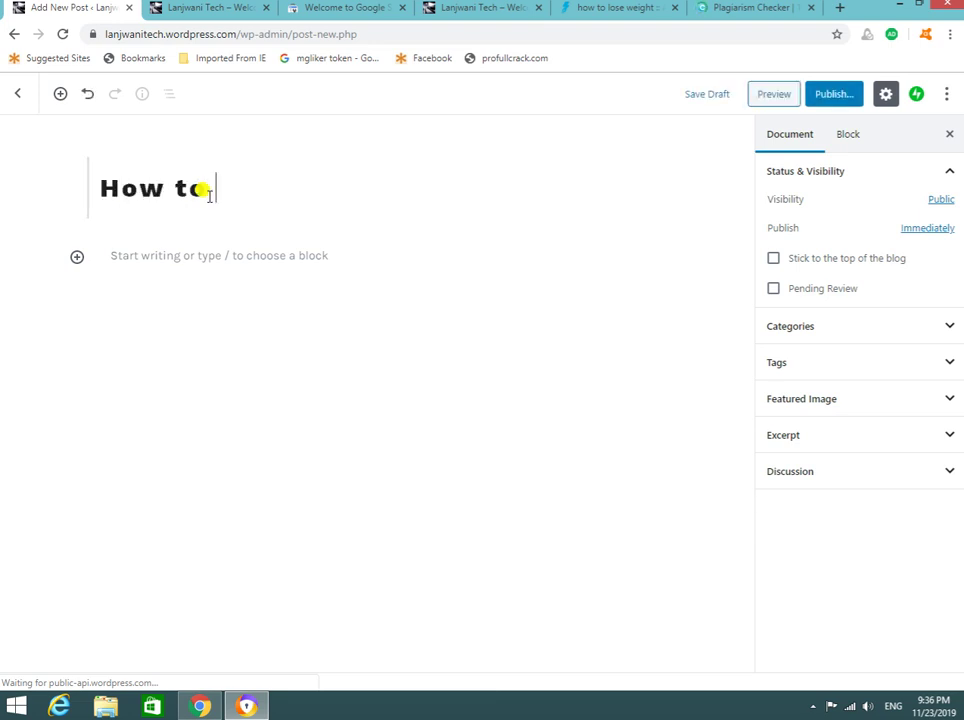
text( lose weight)
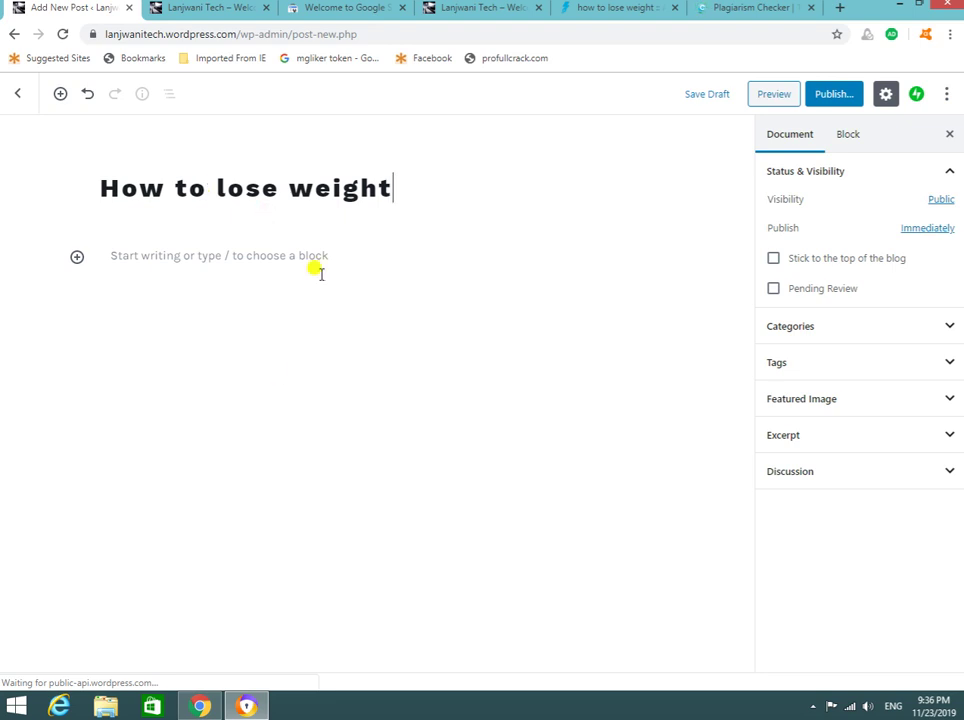
click(834, 95)
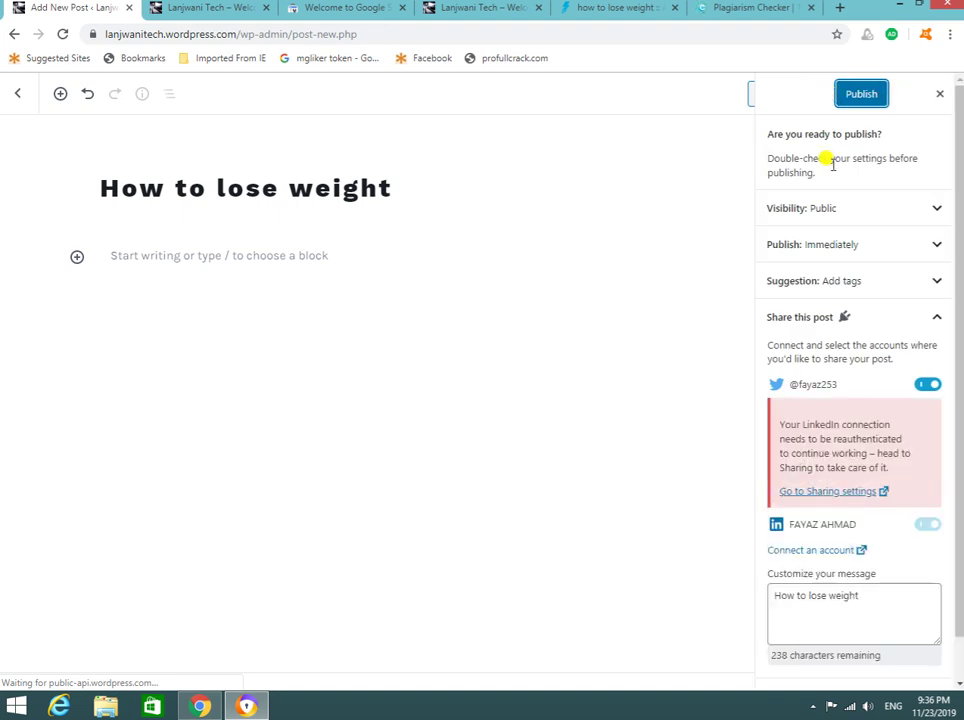
click(864, 98)
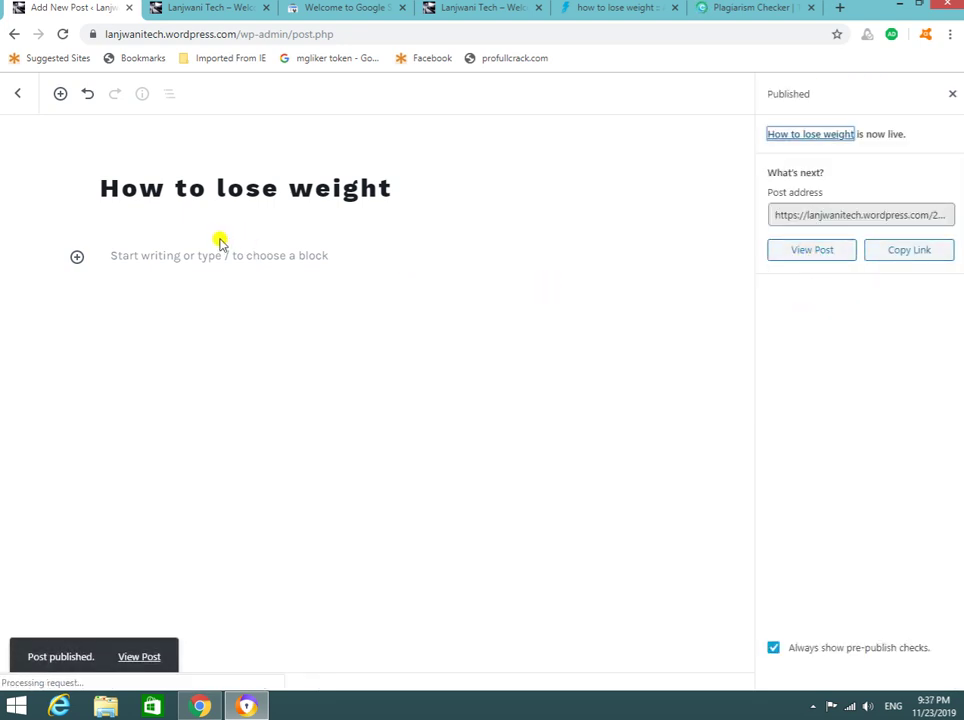
click(288, 241)
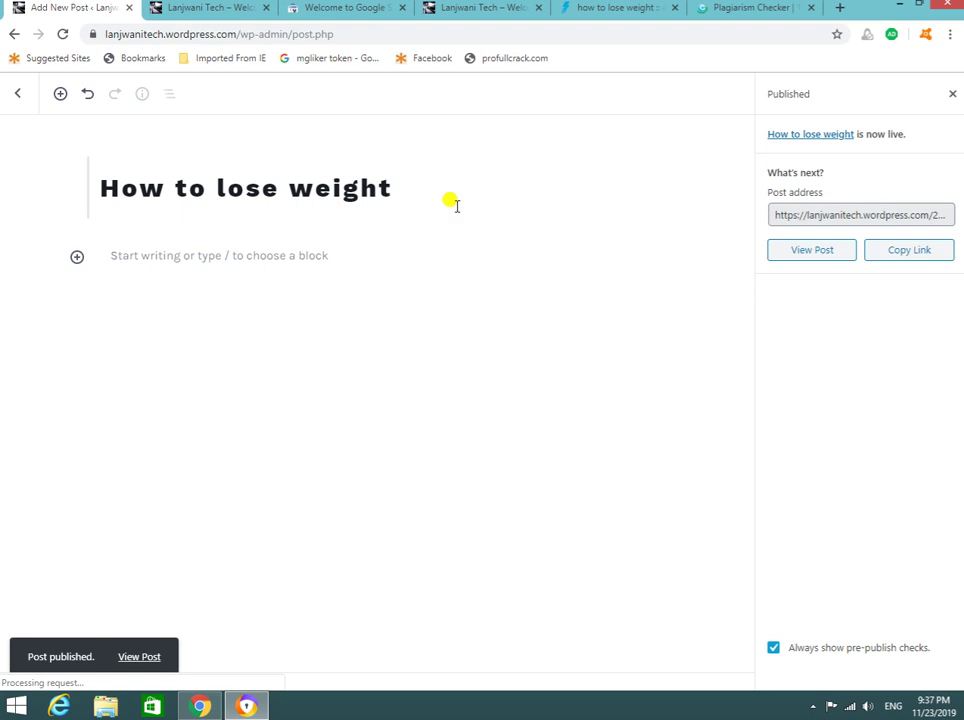
View the published "How to lose weight" post on the live site and look at the site's home page.
click(820, 252)
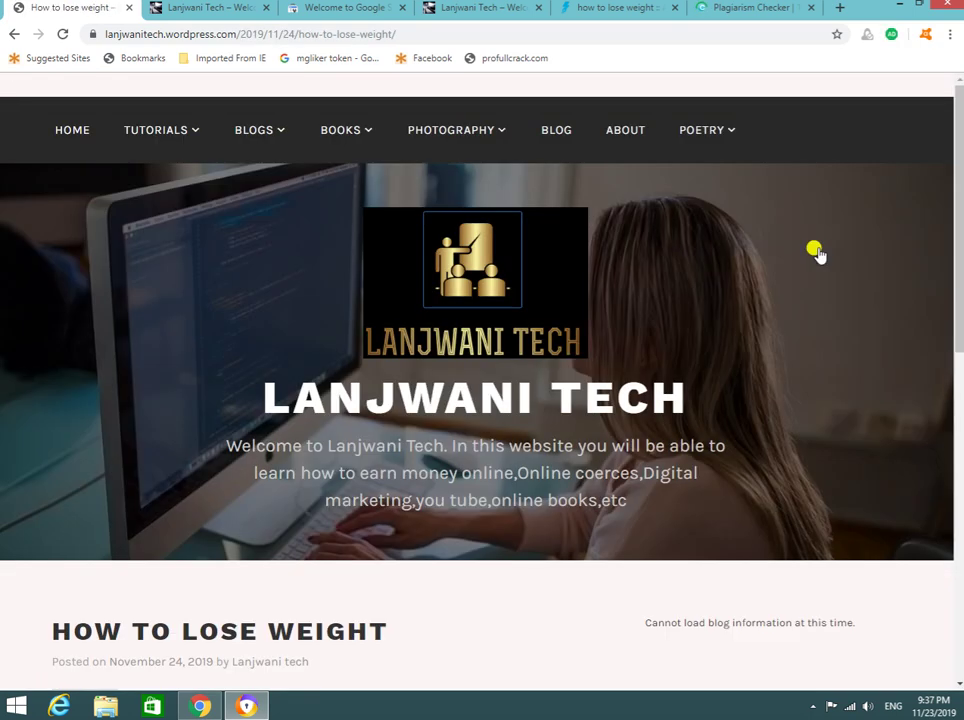
scroll(400, 498, down, 3)
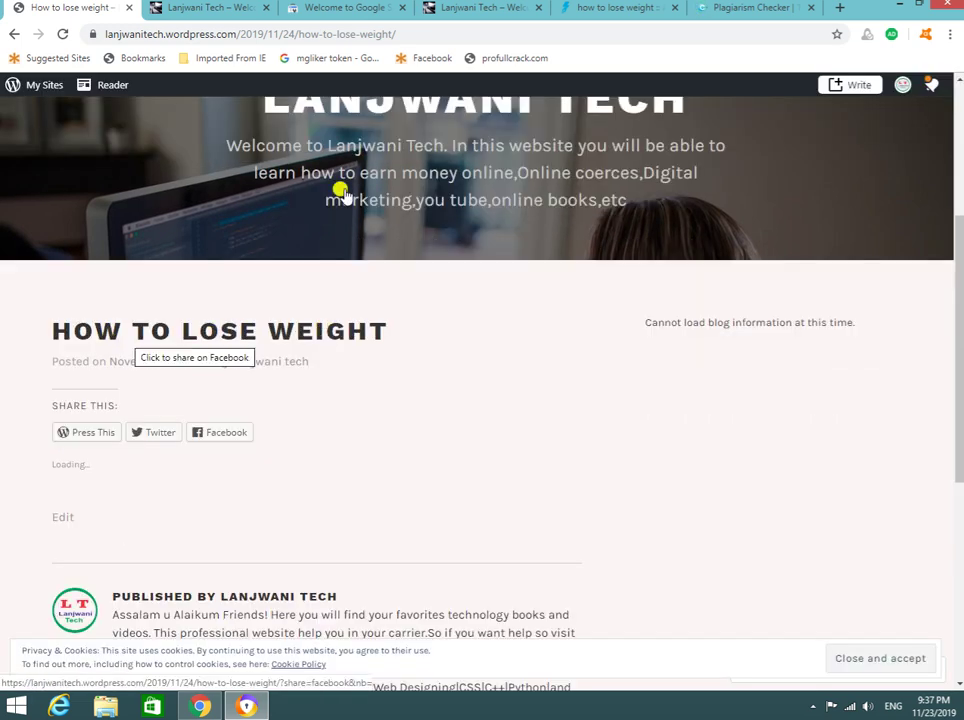
click(192, 7)
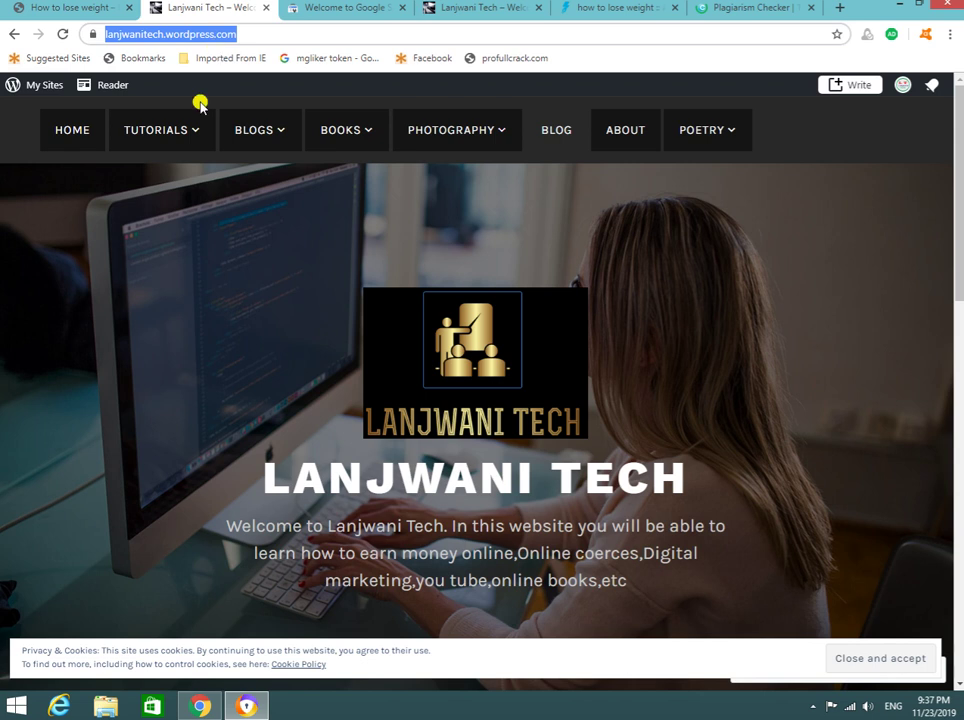
click(30, 8)
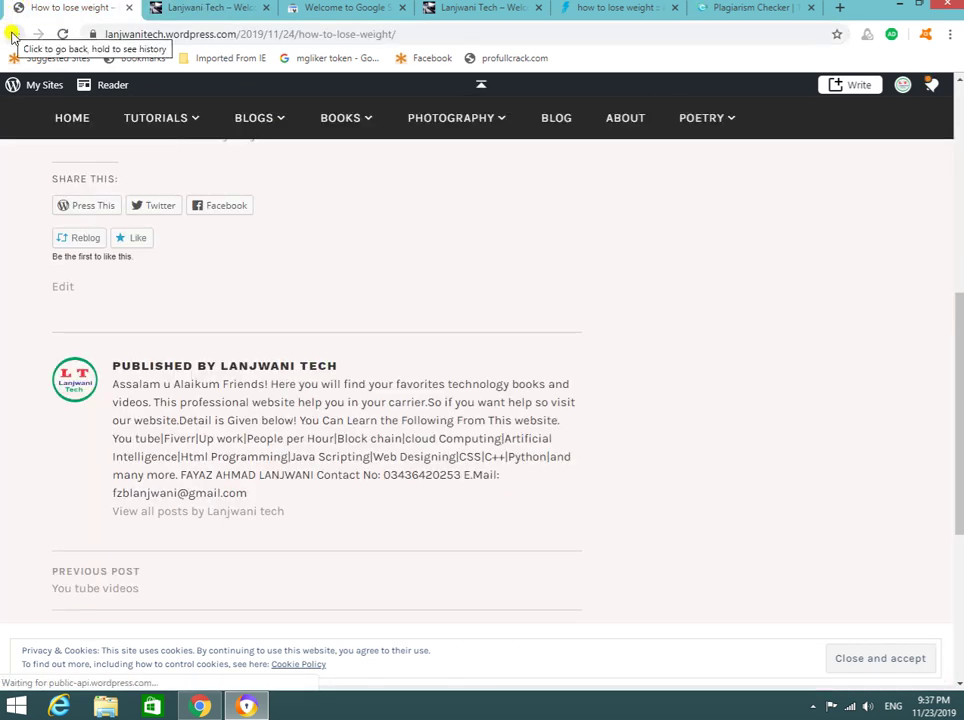
Return to the post's editor, fill the first body paragraph with a line of repeated capital A's, and select its second half.
click(14, 36)
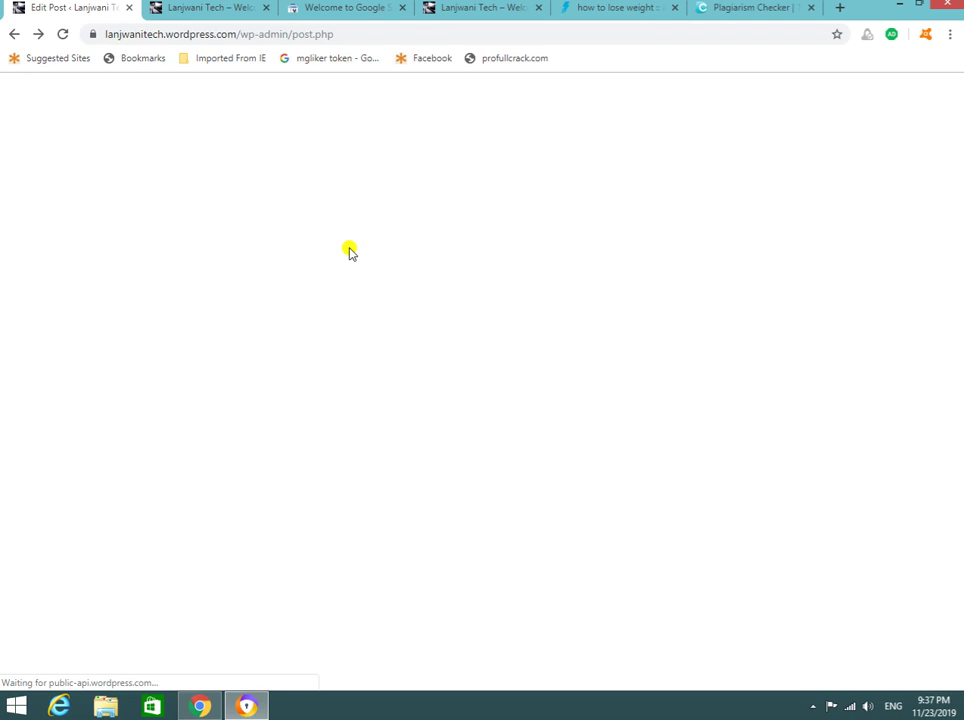
key(ctrl+a)
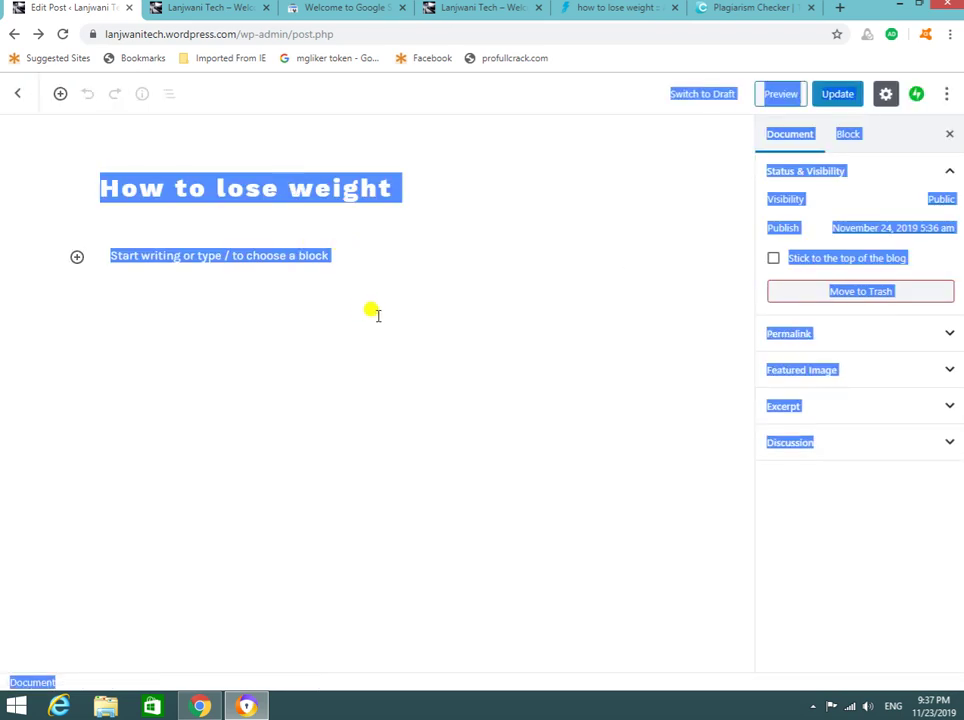
click(365, 302)
text(A)
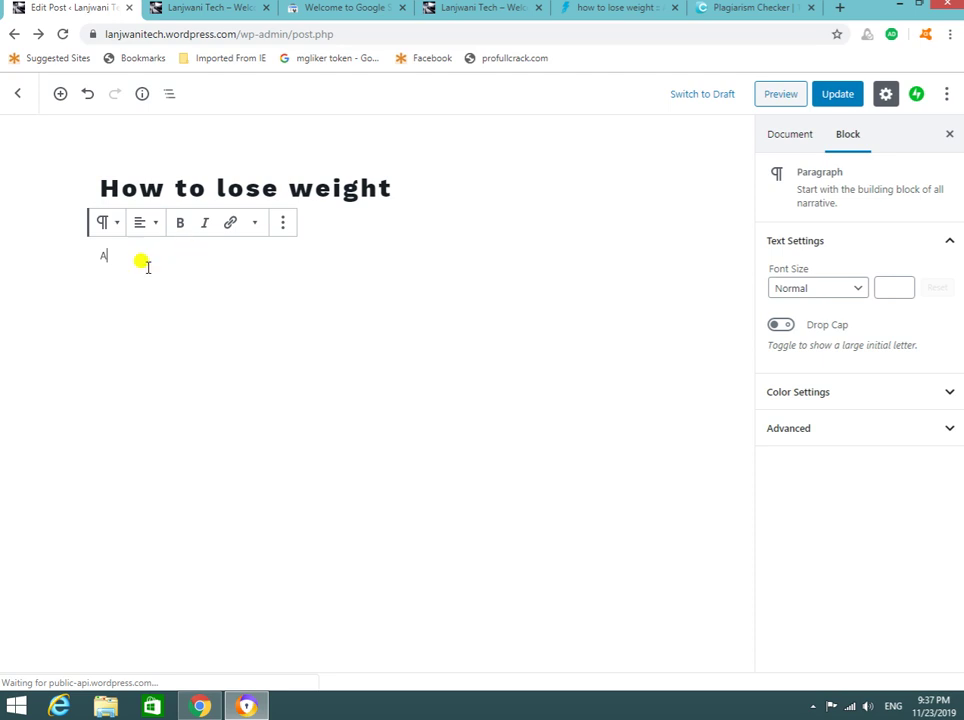
text(AAAAAAAAAAAAAAAAAAAAAAAAAAAAAAAAAAAAAAAAAAAAAAAA)
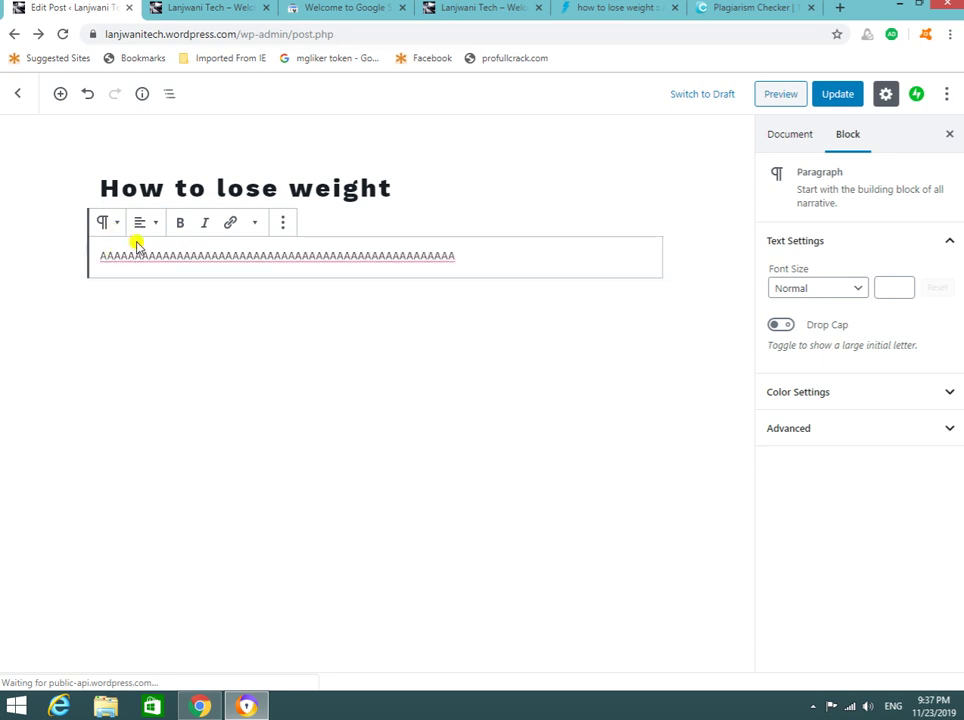
click(126, 256)
click(504, 252)
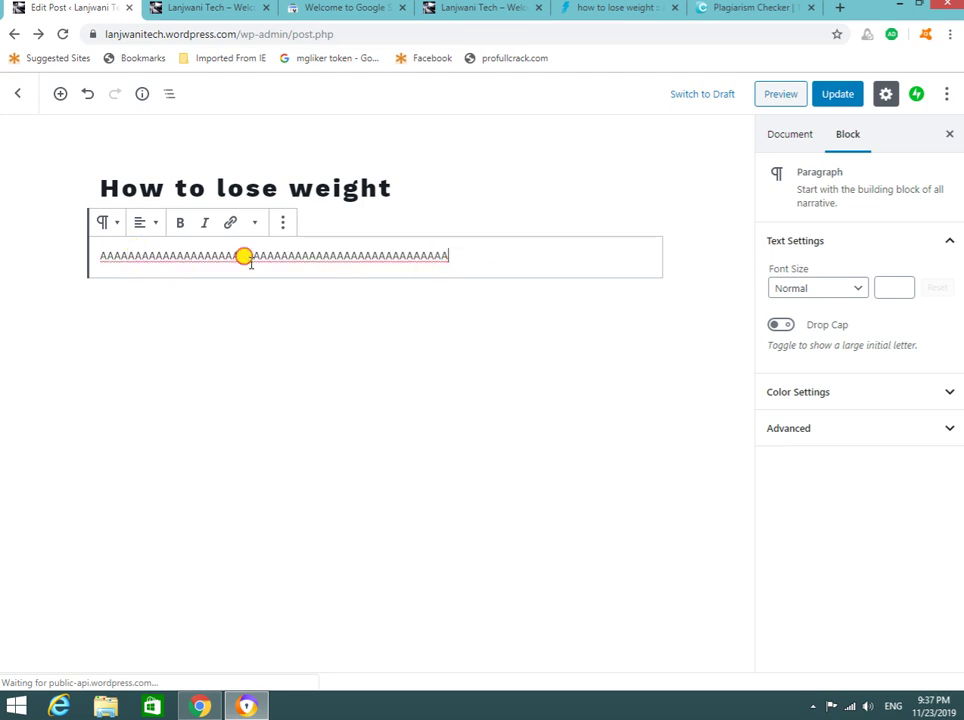
drag(243, 256, 501, 269)
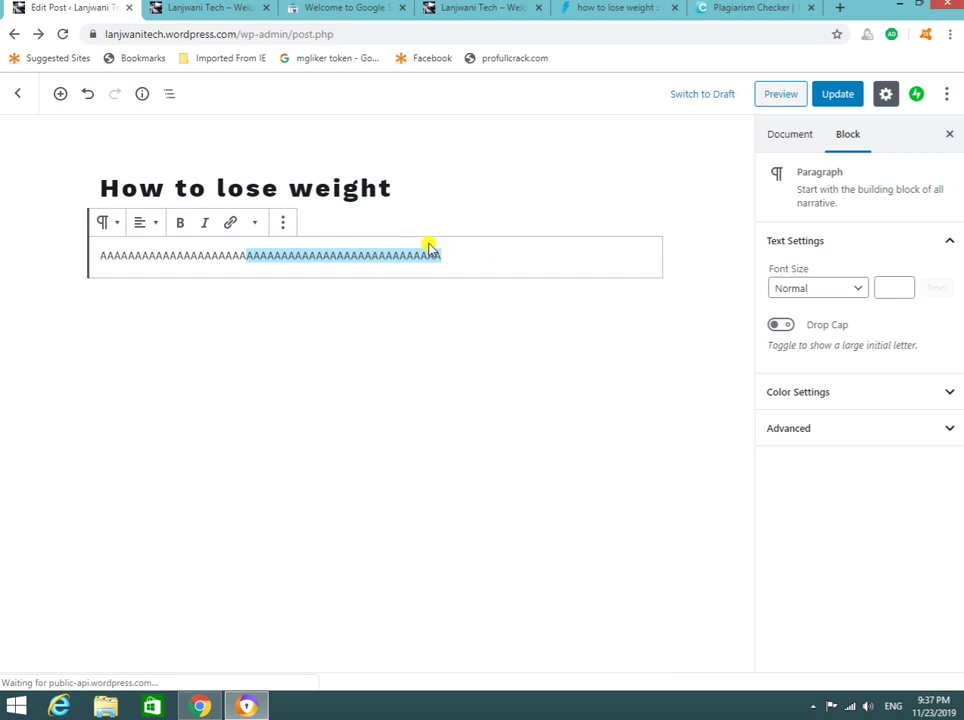
Review the first generated article in Article Generator and paste its copied text into Dupli Checker's plagiarism checker.
click(640, 7)
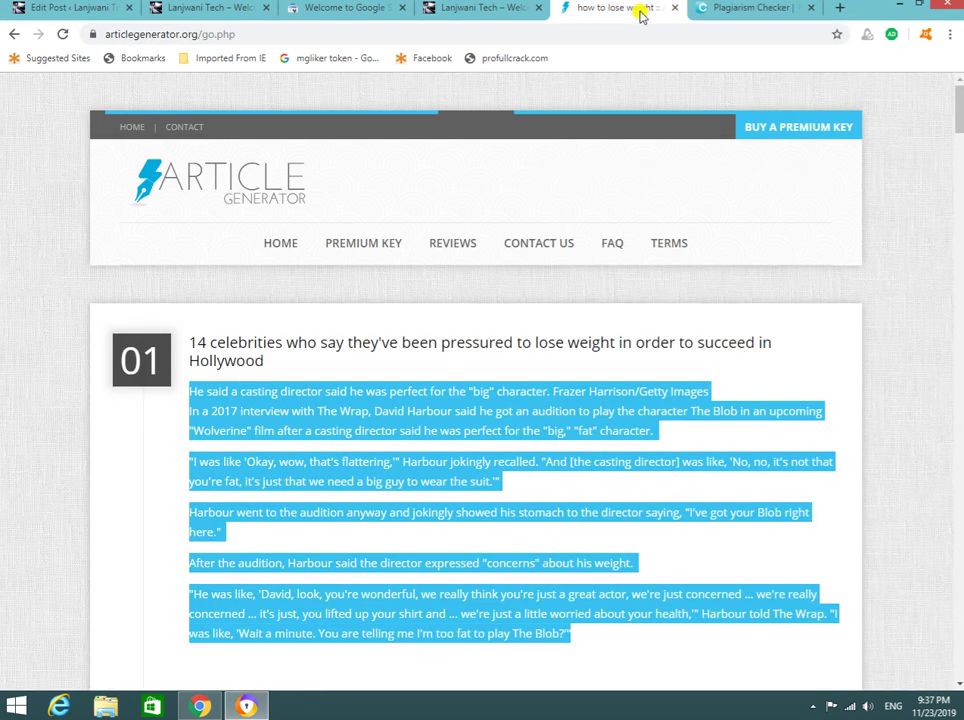
scroll(409, 456, down, 6)
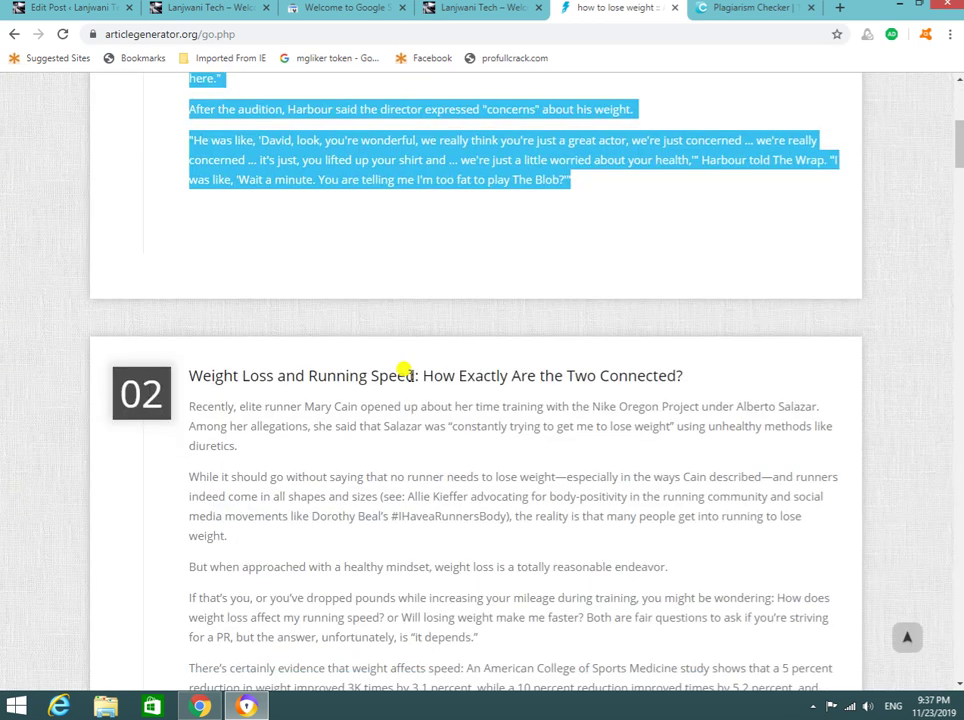
scroll(402, 370, up, 6)
scroll(334, 445, down, 3)
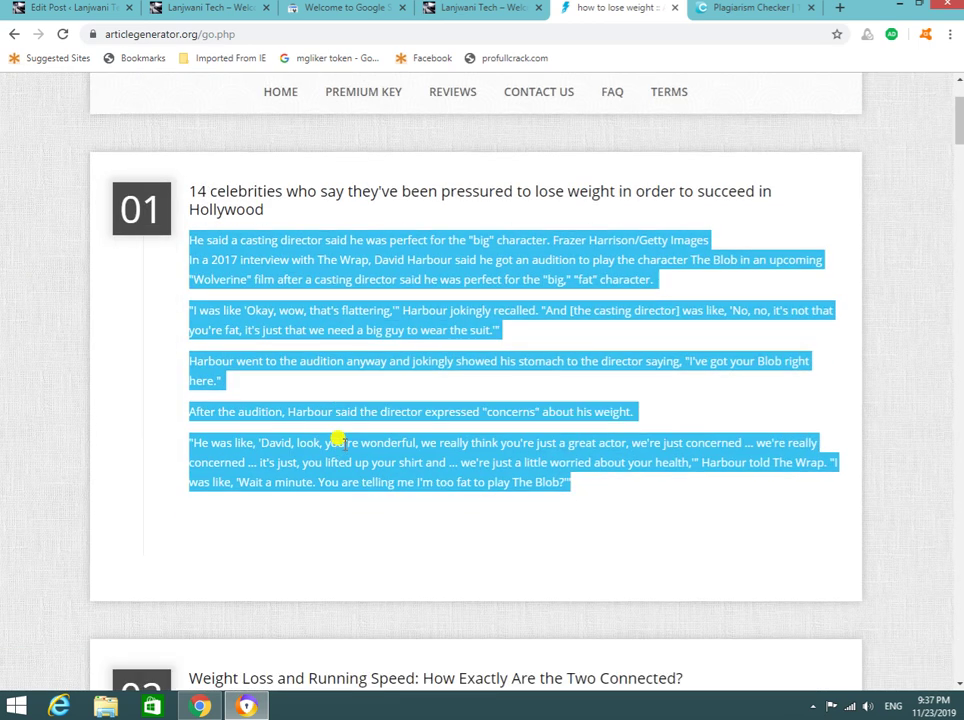
click(742, 7)
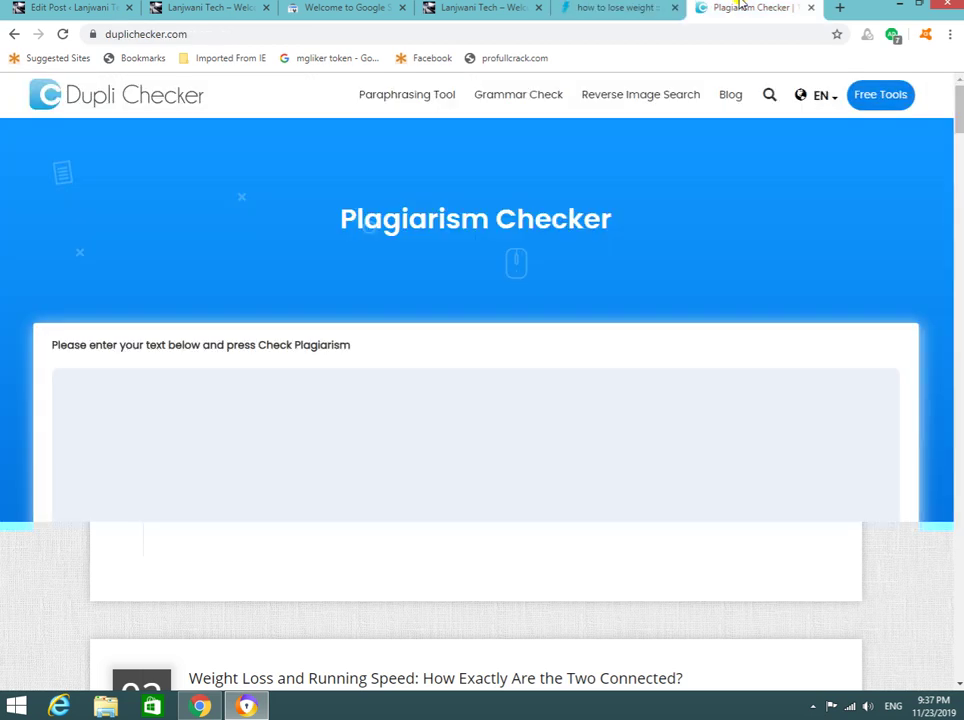
click(163, 390)
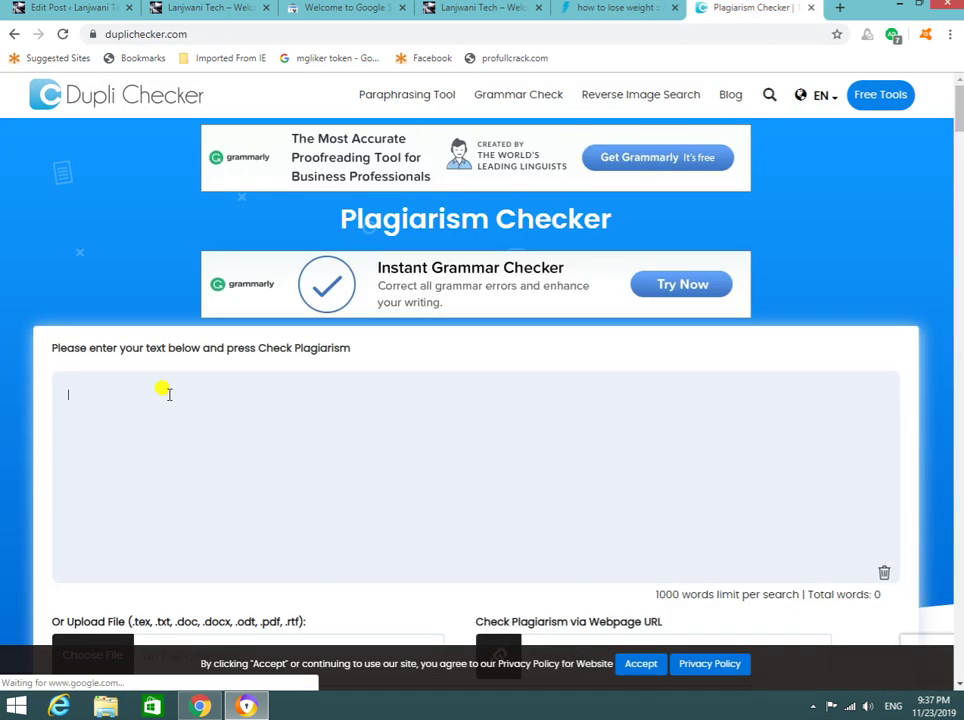
key(ctrl+v)
scroll(323, 452, down, 1)
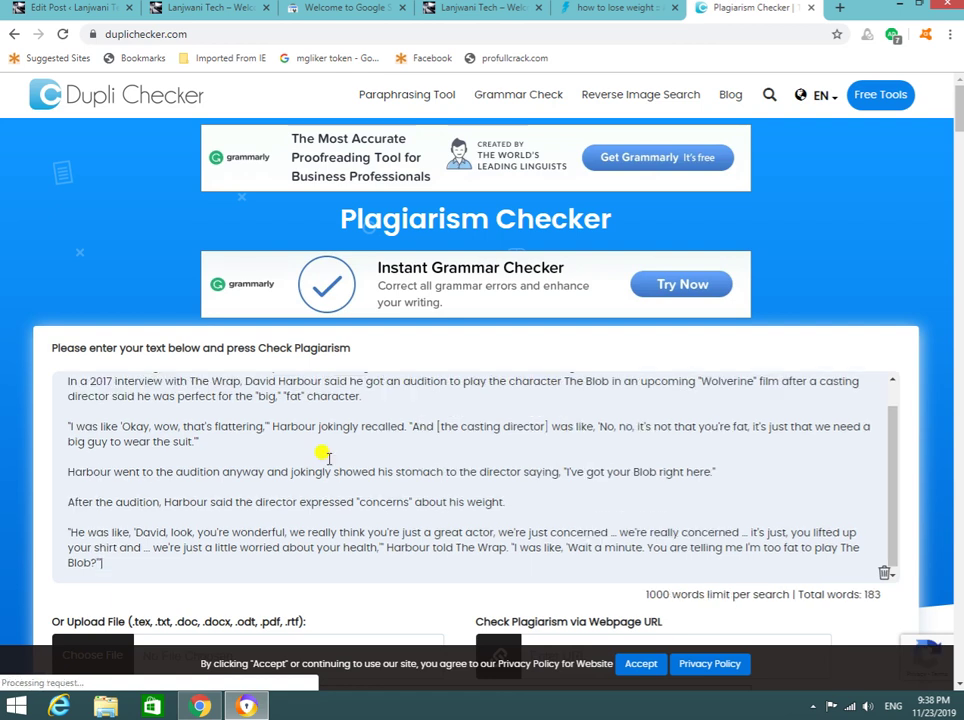
Run the plagiarism check on the pasted article text.
scroll(482, 521, down, 8)
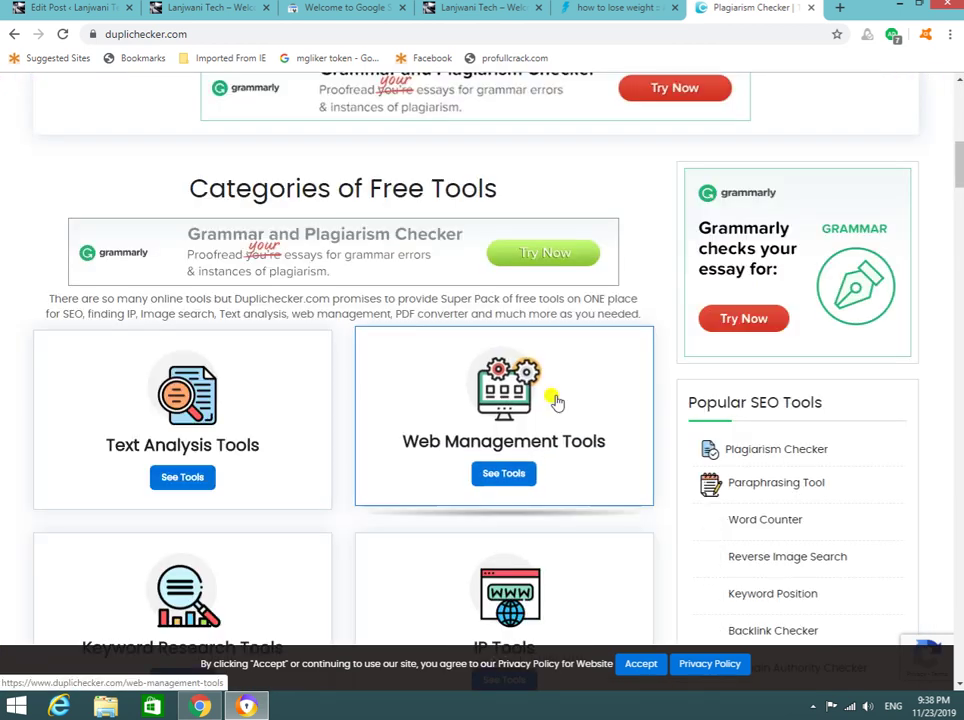
scroll(555, 398, up, 4)
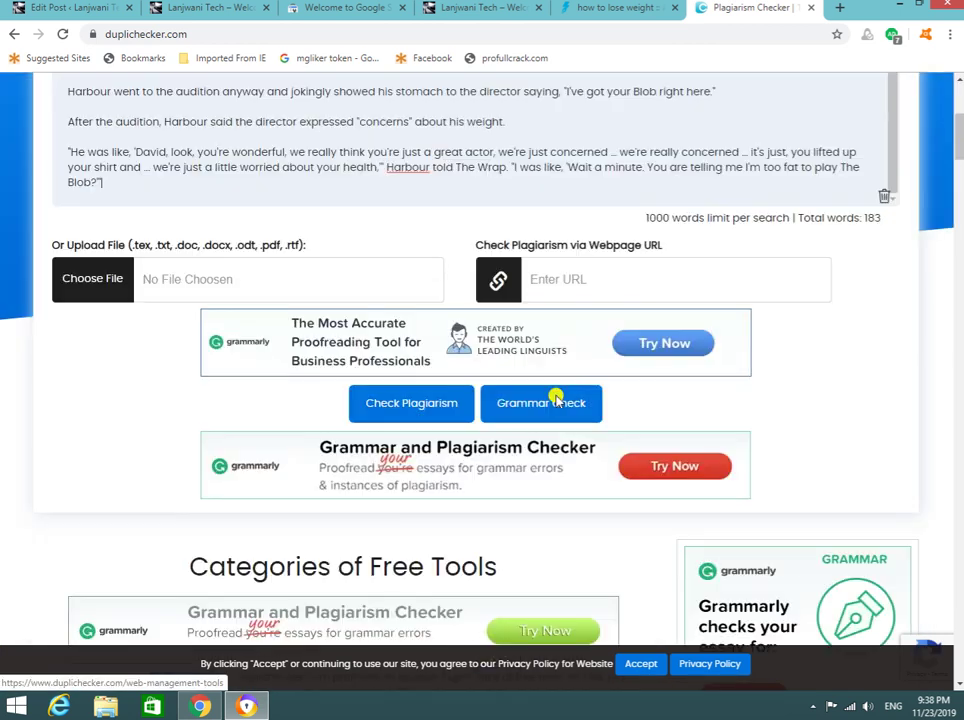
click(410, 406)
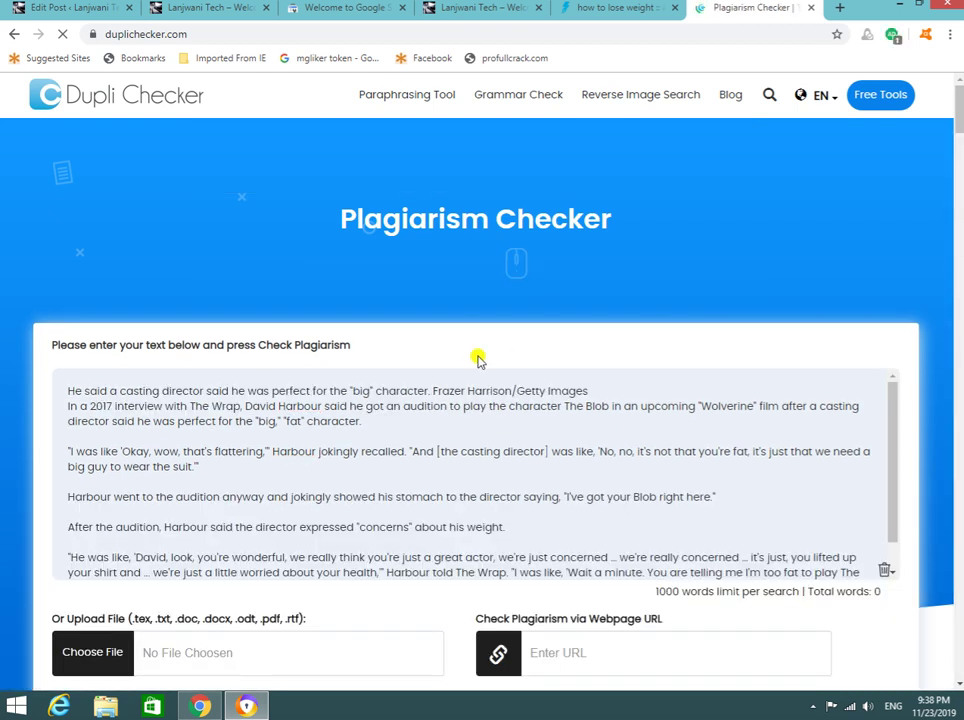
scroll(470, 360, down, 3)
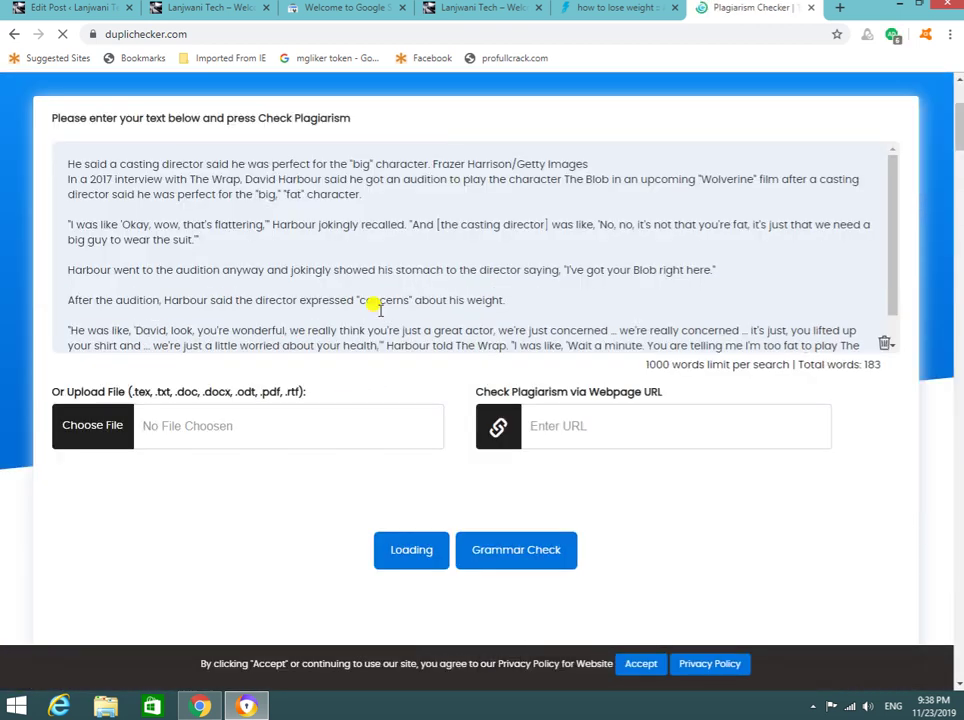
scroll(376, 308, up, 1)
scroll(380, 315, down, 4)
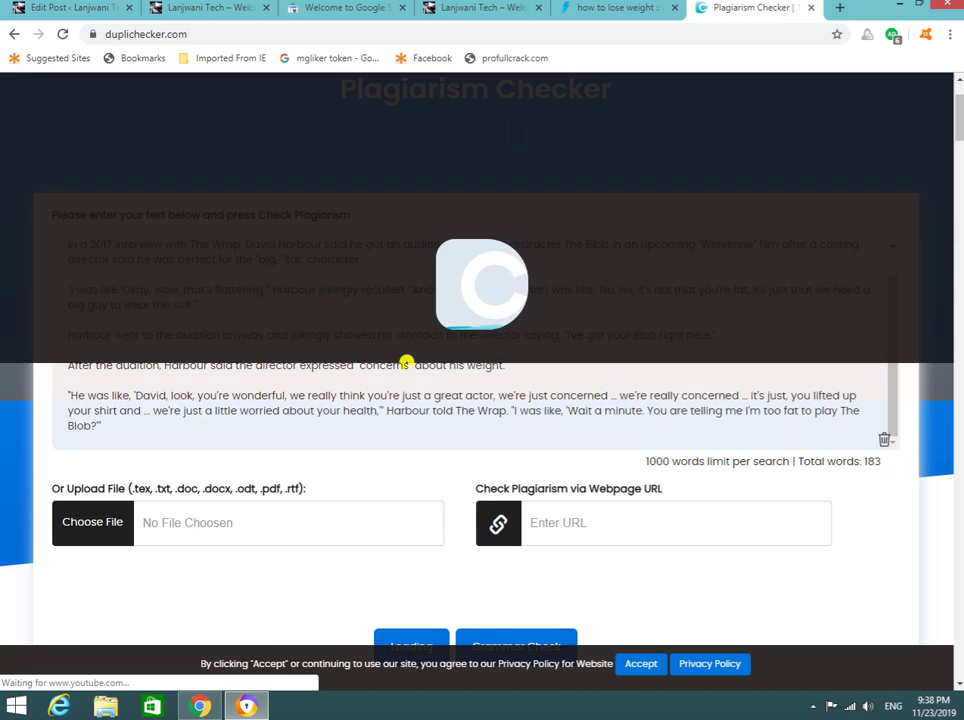